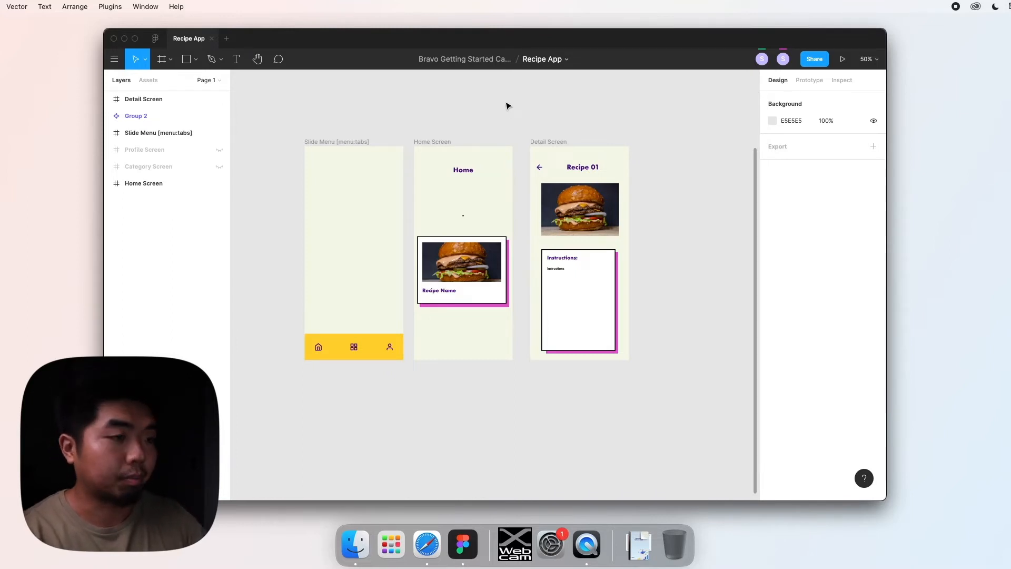
# Step: Extend the Home Screen frame downward to a height of about 1263
pyautogui.click(448, 141)
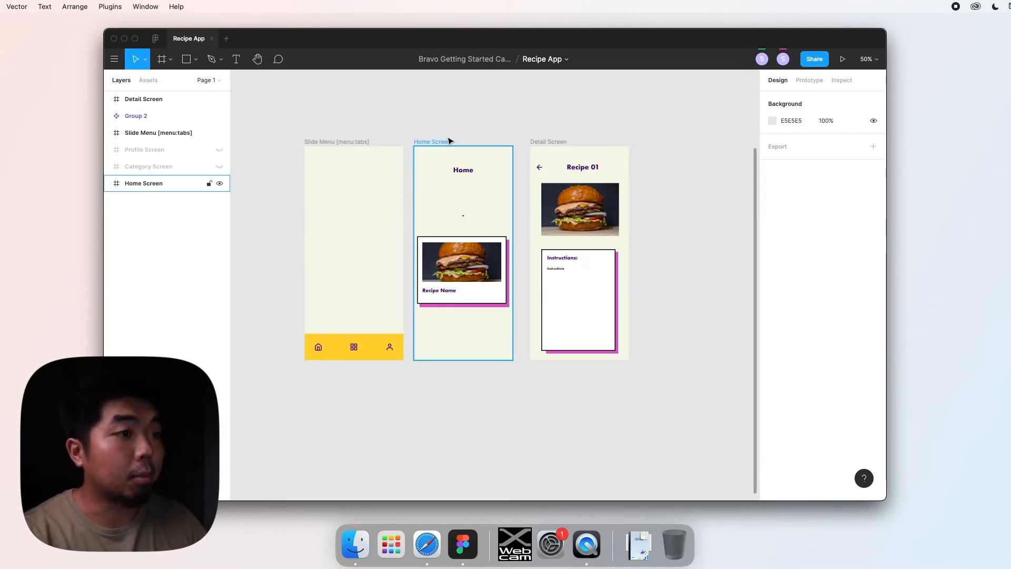
pyautogui.click(463, 123)
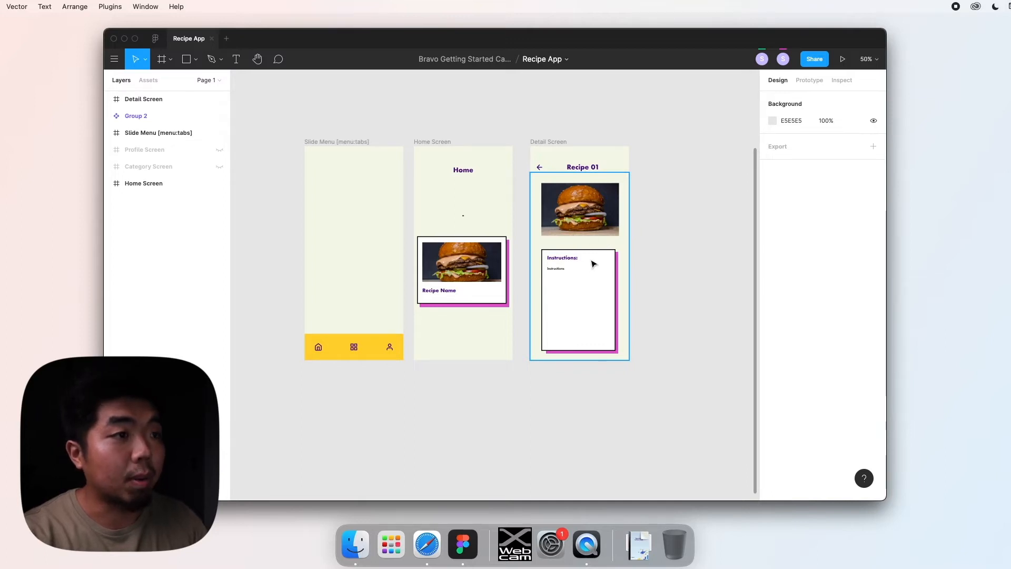
pyautogui.click(447, 145)
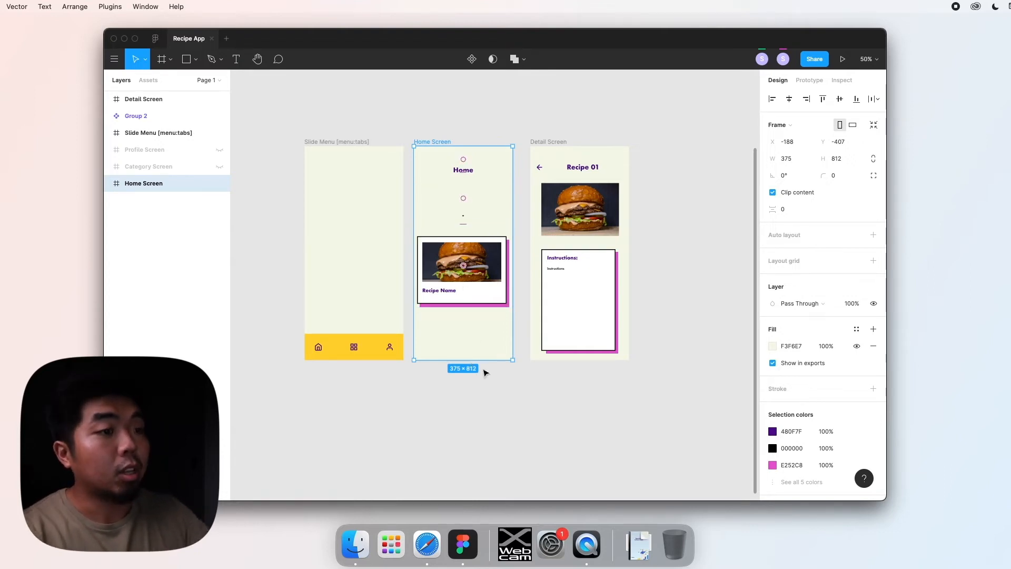
pyautogui.moveTo(473, 360); pyautogui.dragTo(476, 478)
pyautogui.scroll(-3, 479, 429)
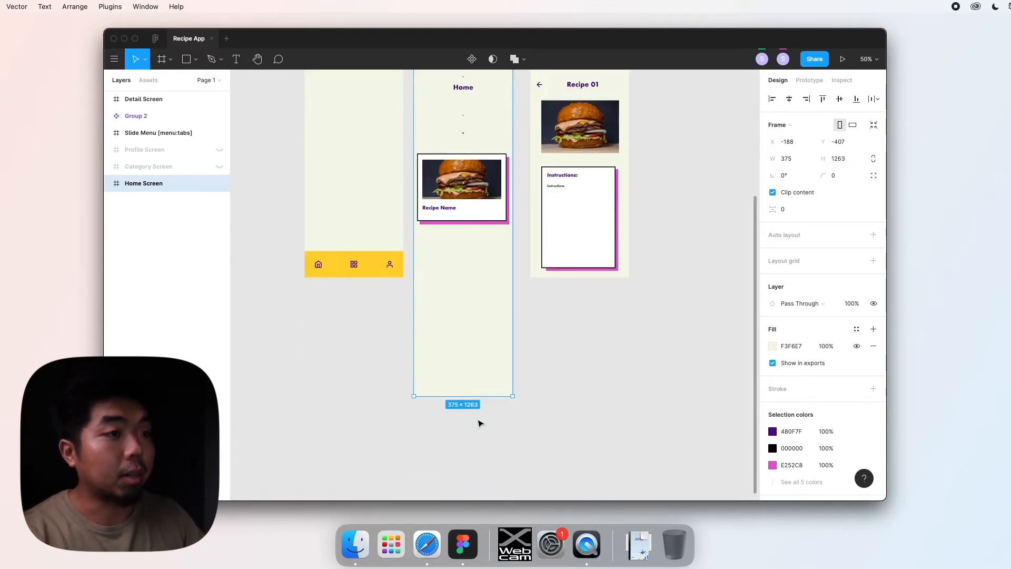
# Step: Duplicate the Recipe [container] card twice, stacking the copies directly below the original on the Home Screen
pyautogui.click(477, 214)
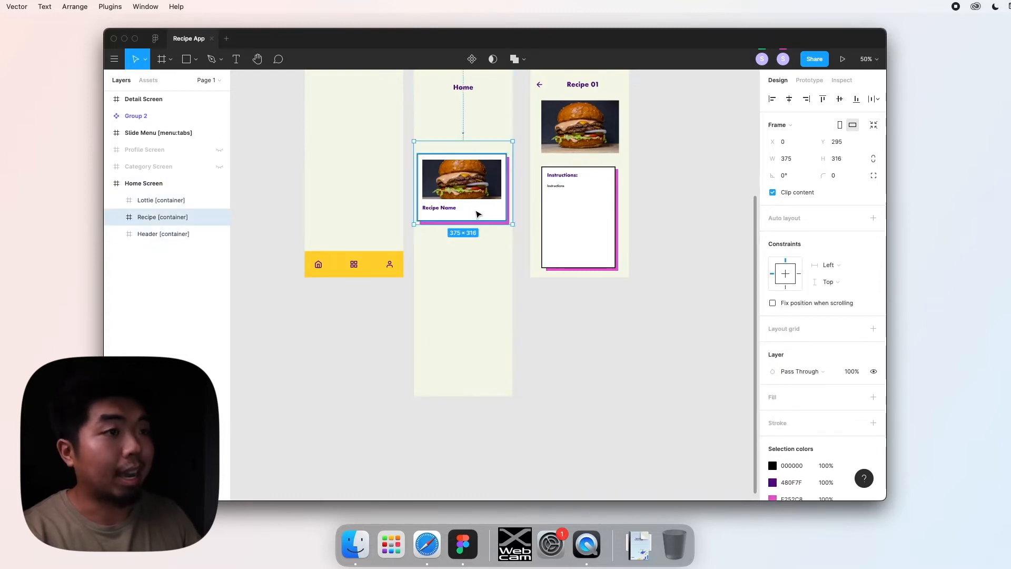
pyautogui.press('super+d')
pyautogui.moveTo(479, 211); pyautogui.dragTo(485, 291)
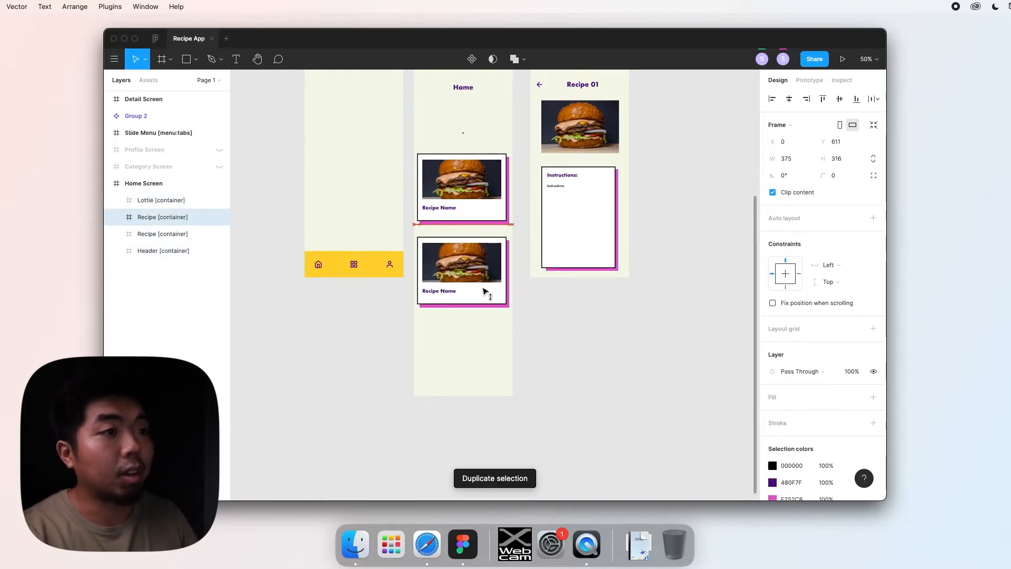
pyautogui.press('super+d')
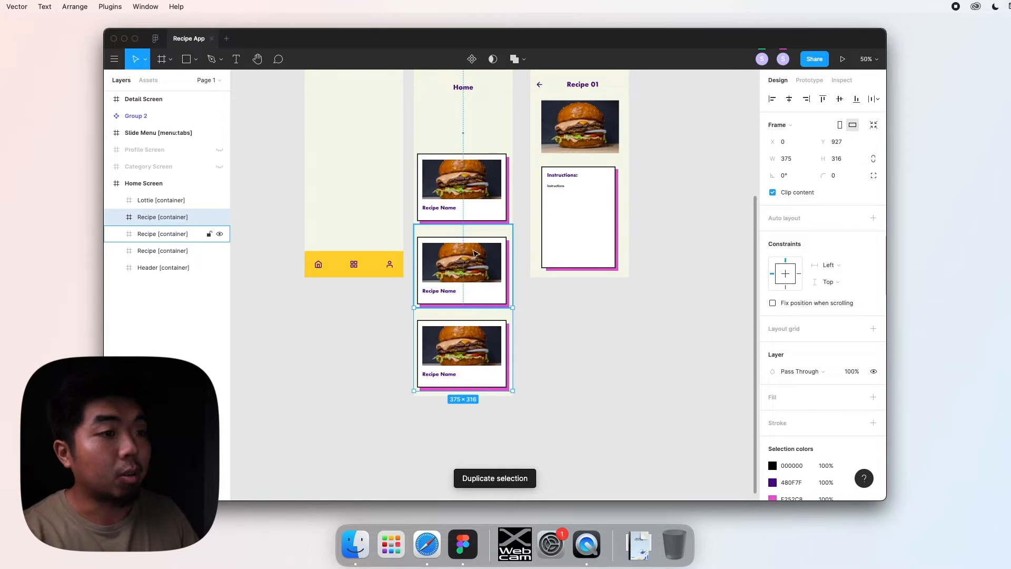
# Step: Extend the Home Screen frame to a height of about 1853 and add a further copy of the recipe card below the last one
pyautogui.click(452, 137)
pyautogui.scroll(-3, 482, 313)
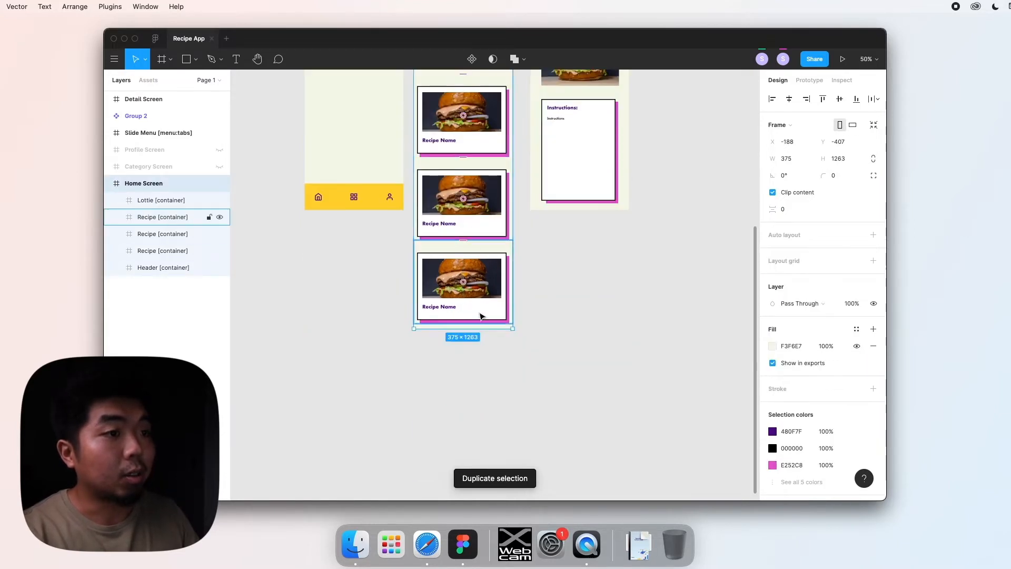
pyautogui.moveTo(480, 328); pyautogui.dragTo(480, 483)
pyautogui.click(463, 300)
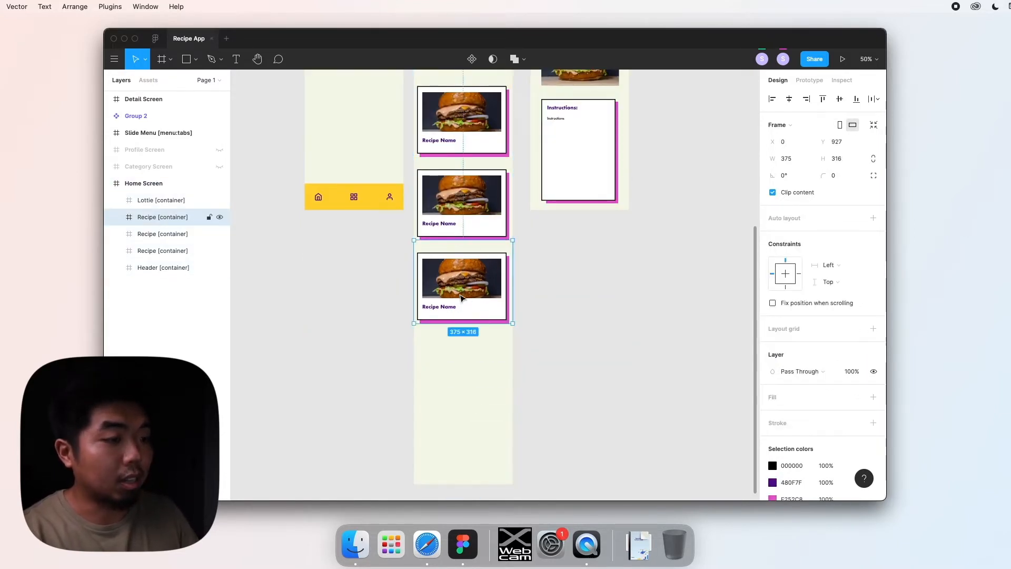
pyautogui.press('super+d')
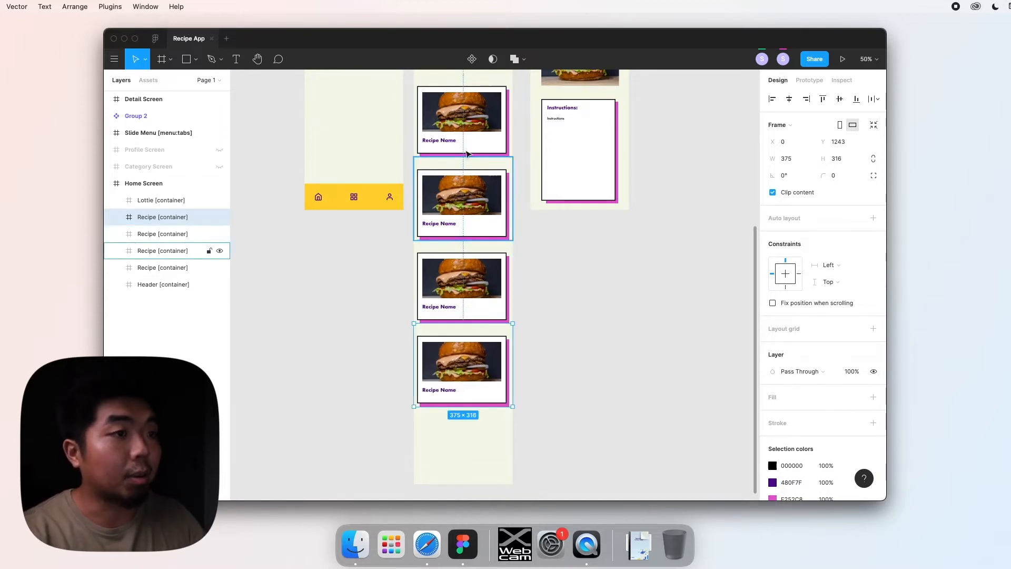
pyautogui.scroll(1, 489, 349)
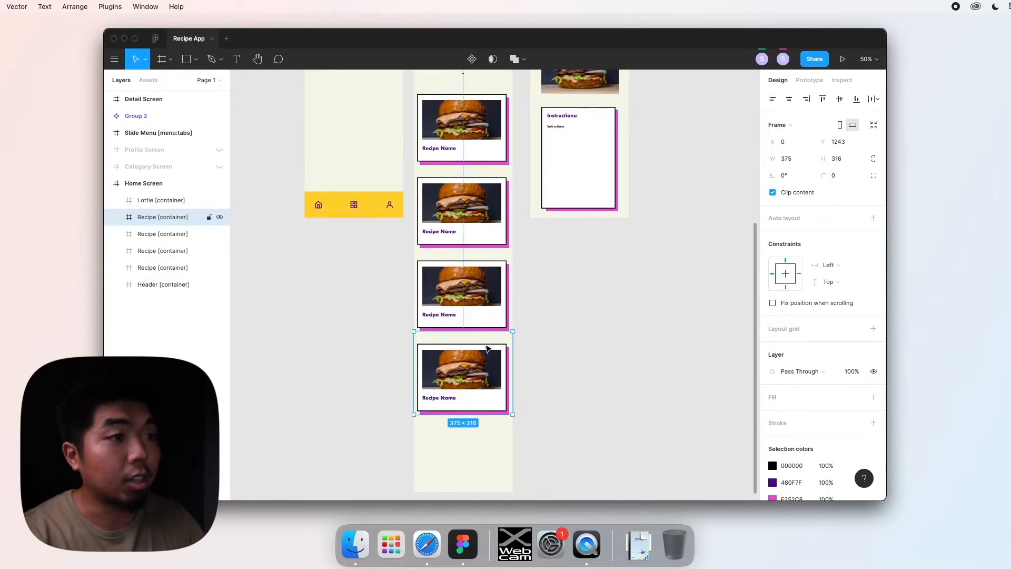
pyautogui.scroll(-1, 484, 306)
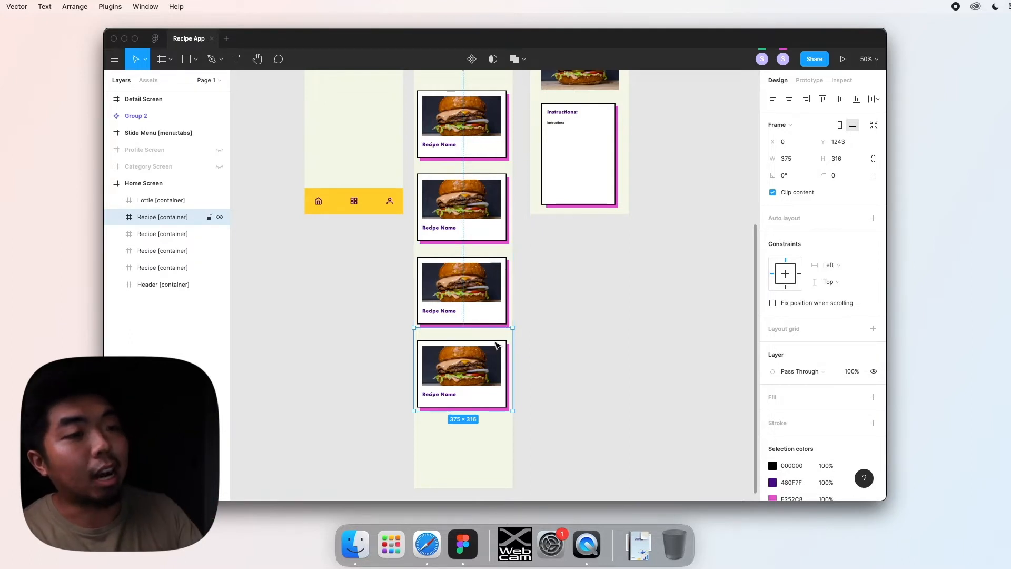
pyautogui.scroll(2, 532, 386)
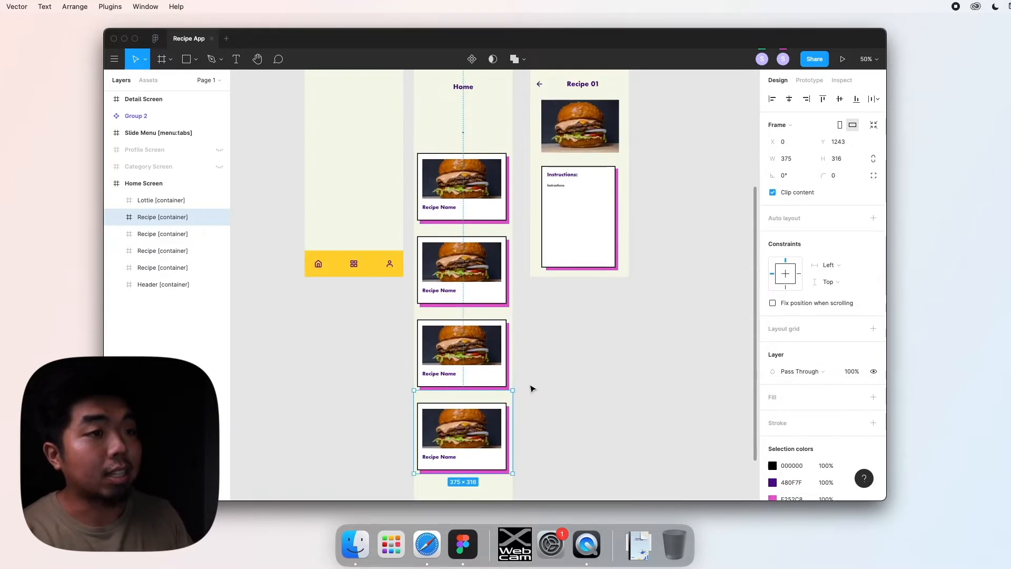
pyautogui.scroll(1, 508, 358)
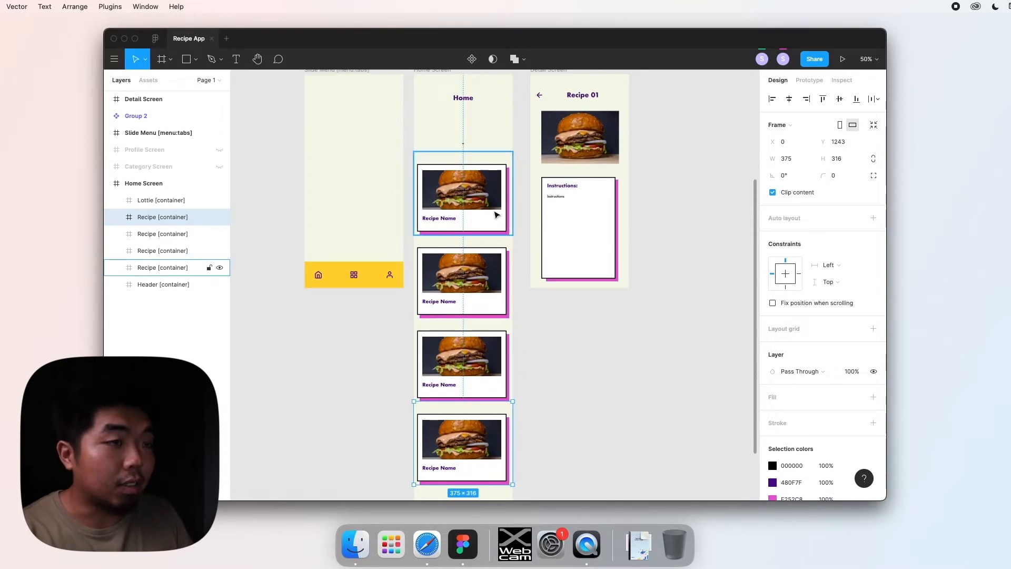
pyautogui.scroll(1, 569, 158)
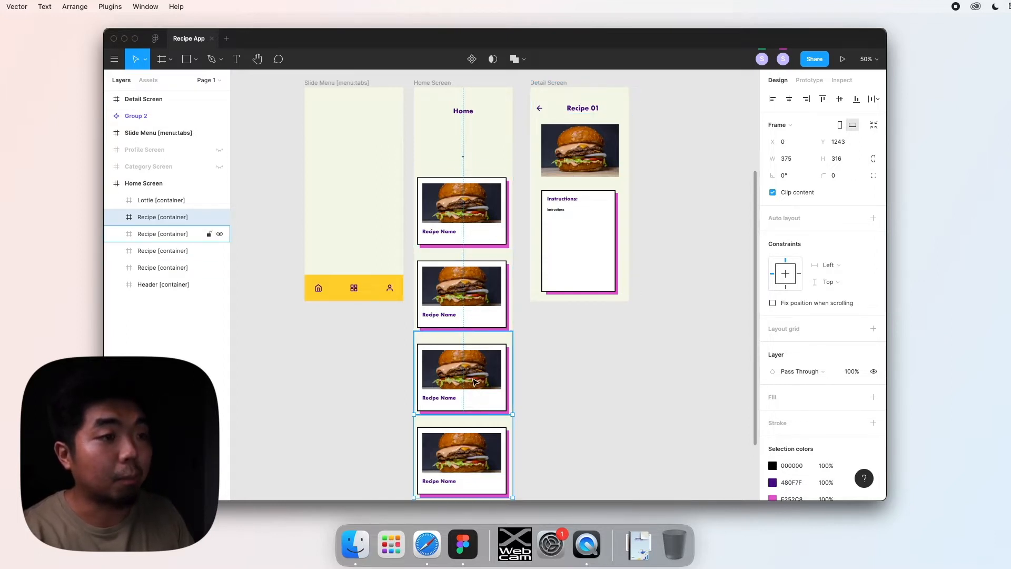
# Step: Delete the three duplicated recipe cards, keeping only the original on the Home Screen
pyautogui.scroll(-5, 476, 375)
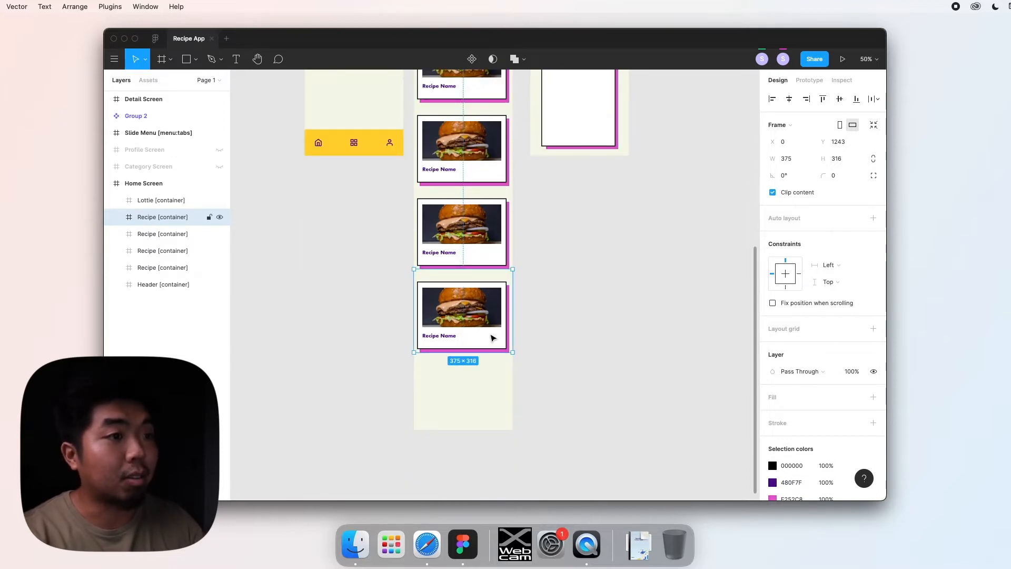
pyautogui.scroll(1, 492, 337)
pyautogui.press('BackSpace')
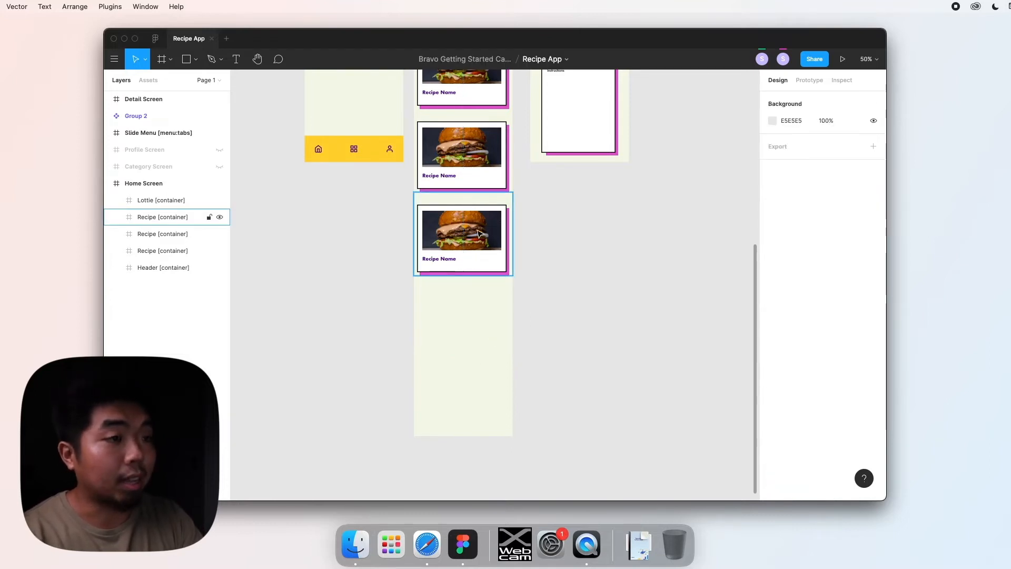
pyautogui.click(483, 248)
pyautogui.scroll(1, 483, 258)
pyautogui.press('BackSpace')
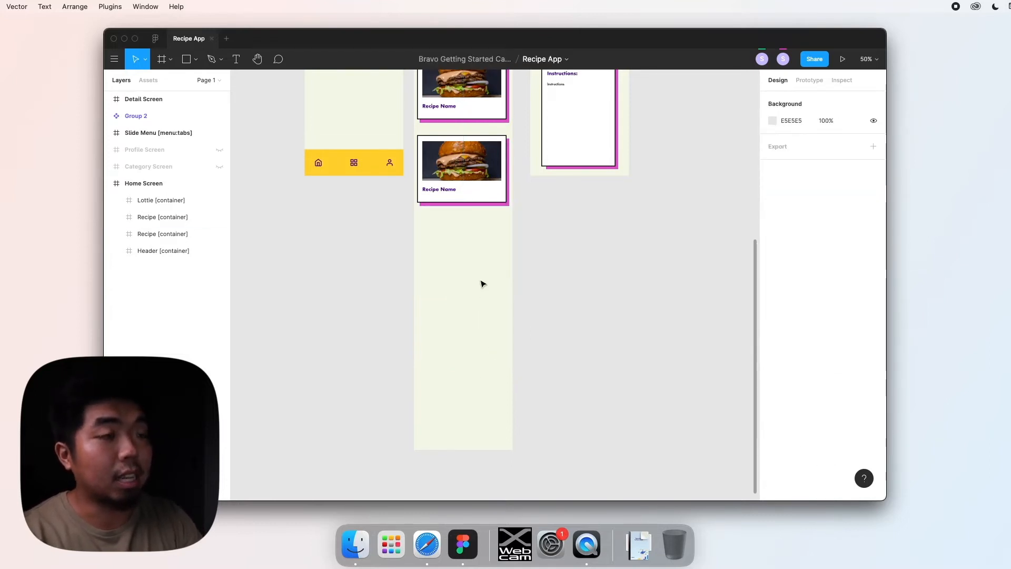
pyautogui.scroll(3, 481, 283)
pyautogui.click(476, 243)
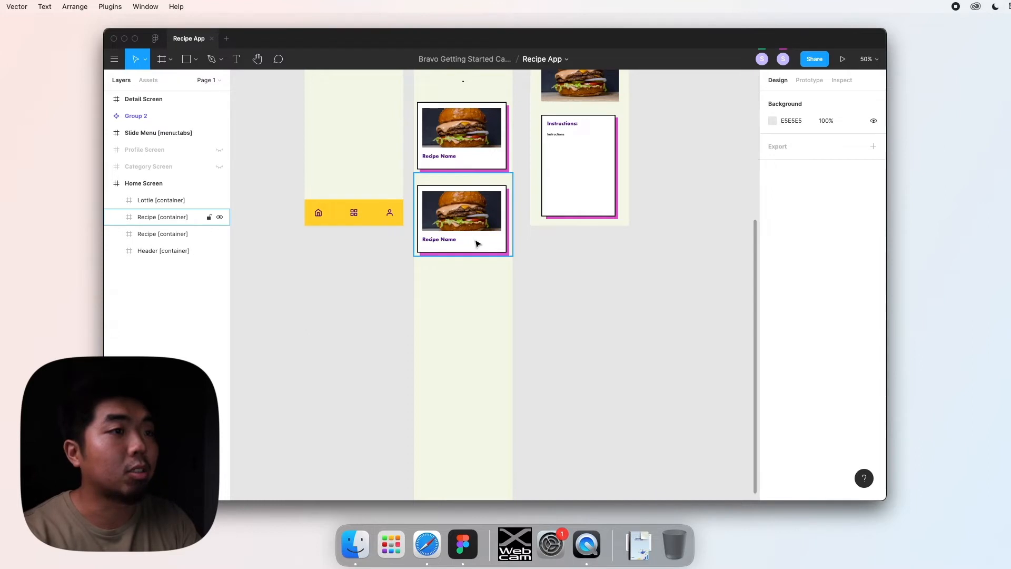
pyautogui.press('BackSpace')
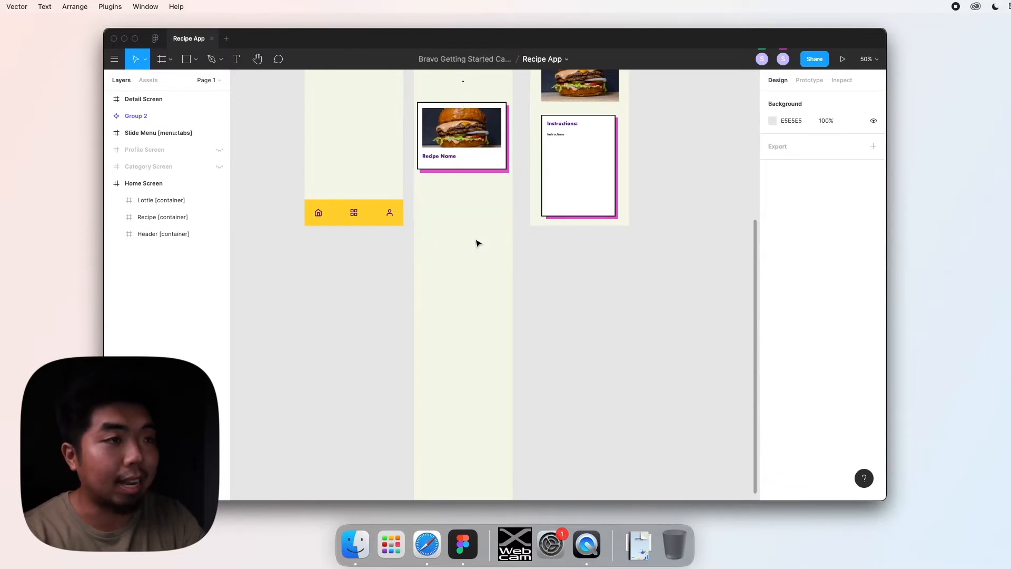
# Step: Shrink the Home Screen frame to a height of 812, matching the neighbouring screens, and deselect it
pyautogui.scroll(5, 476, 242)
pyautogui.click(440, 111)
pyautogui.scroll(-7, 466, 327)
pyautogui.scroll(1, 467, 327)
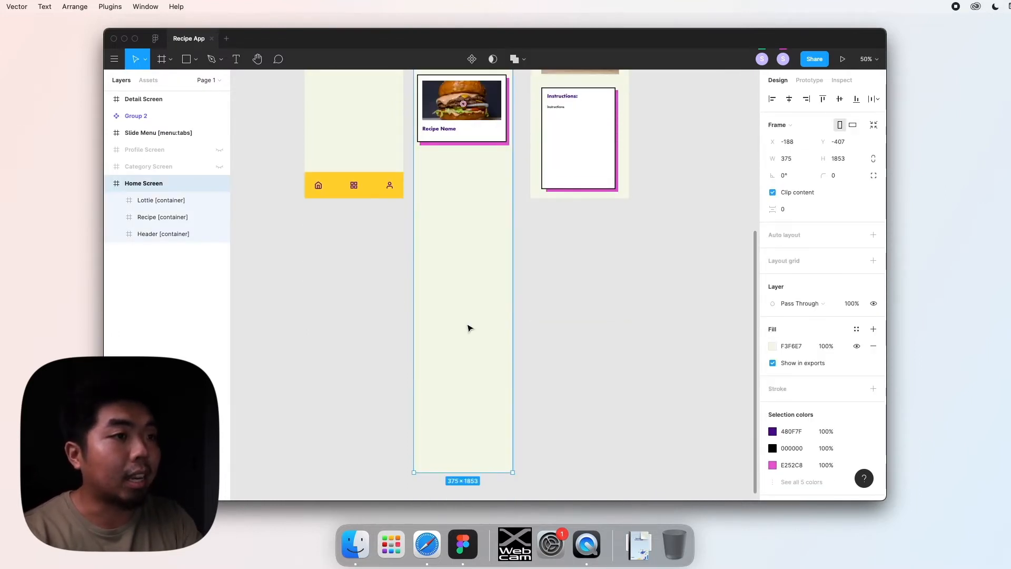
pyautogui.moveTo(479, 469); pyautogui.dragTo(475, 198)
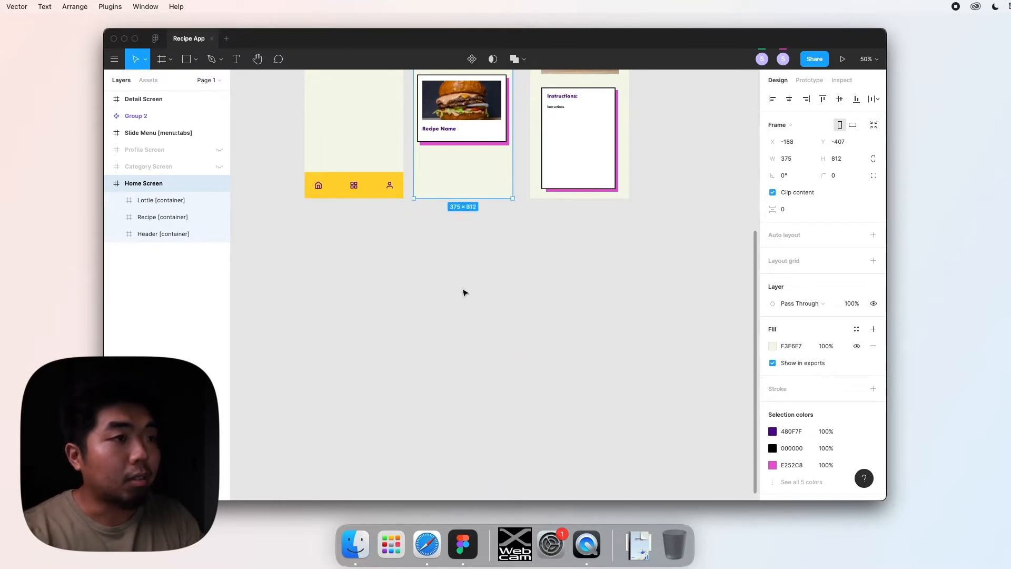
pyautogui.scroll(5, 463, 292)
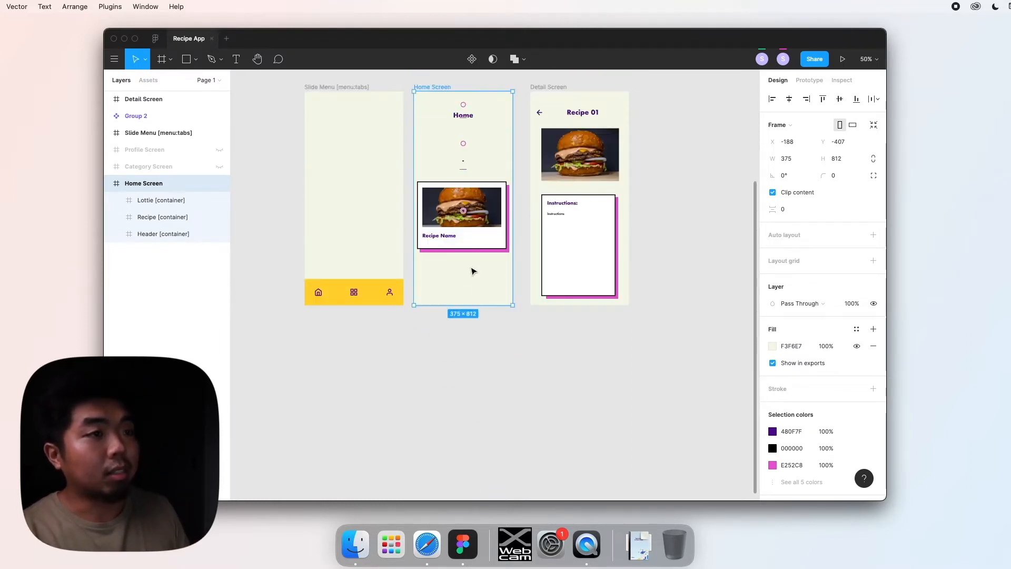
pyautogui.click(463, 268)
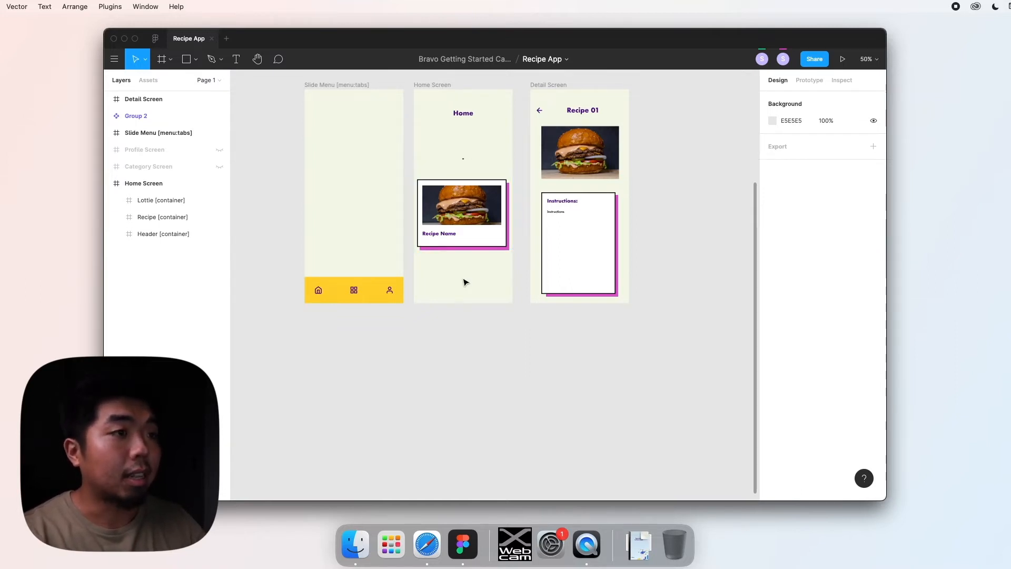
# Step: Examine the layers nested inside the Home Screen's Recipe [container], then collapse it
pyautogui.click(472, 204)
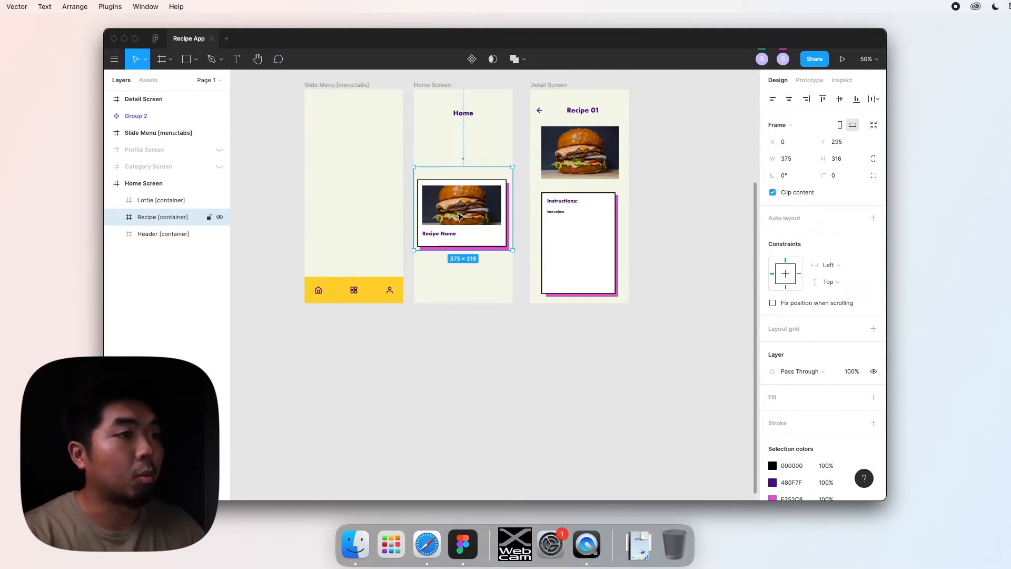
pyautogui.click(116, 218)
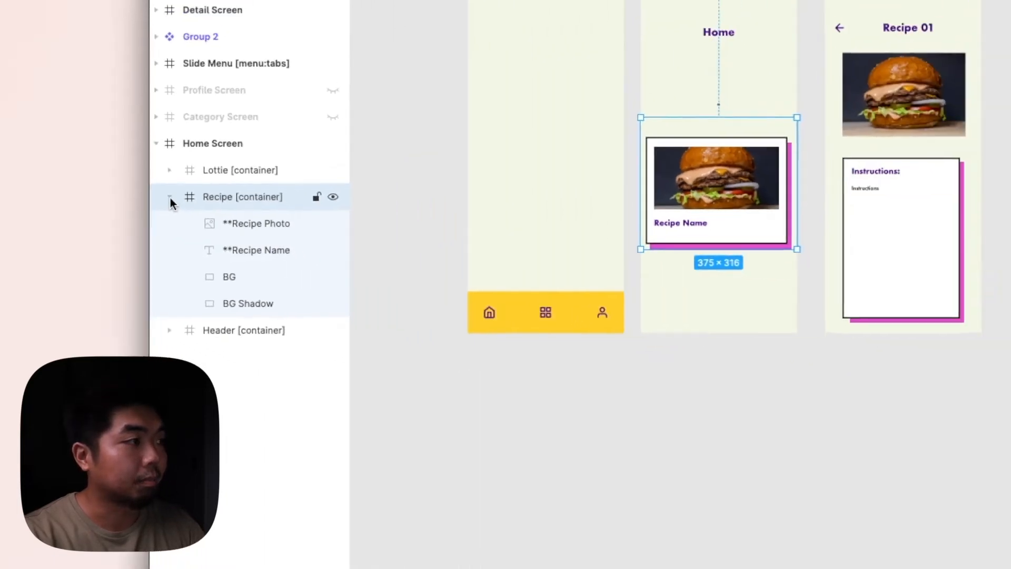
pyautogui.click(227, 174)
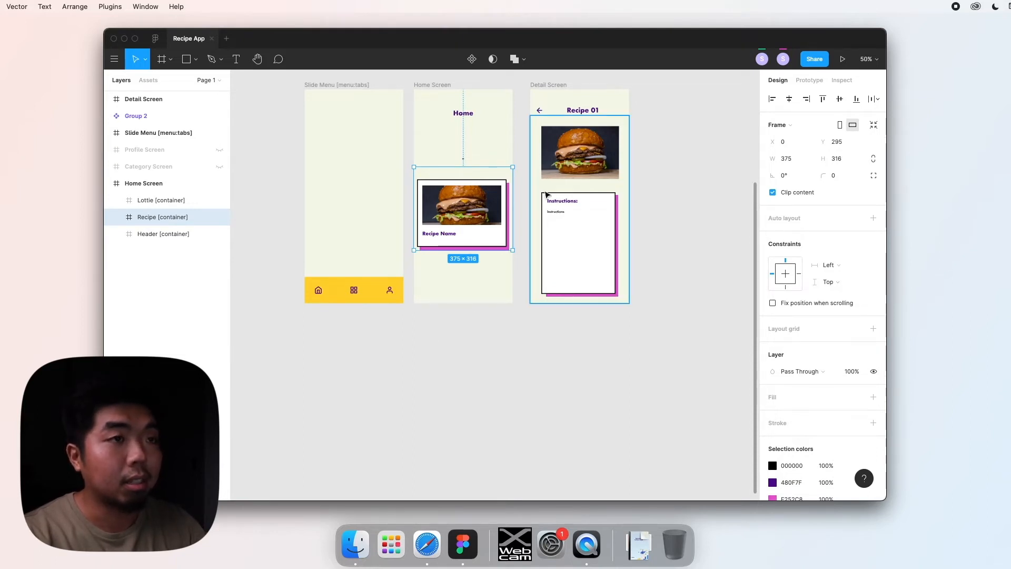
# Step: Examine the layers nested in the Detail Screen's Header and Content containers, then collapse the frame
pyautogui.click(554, 86)
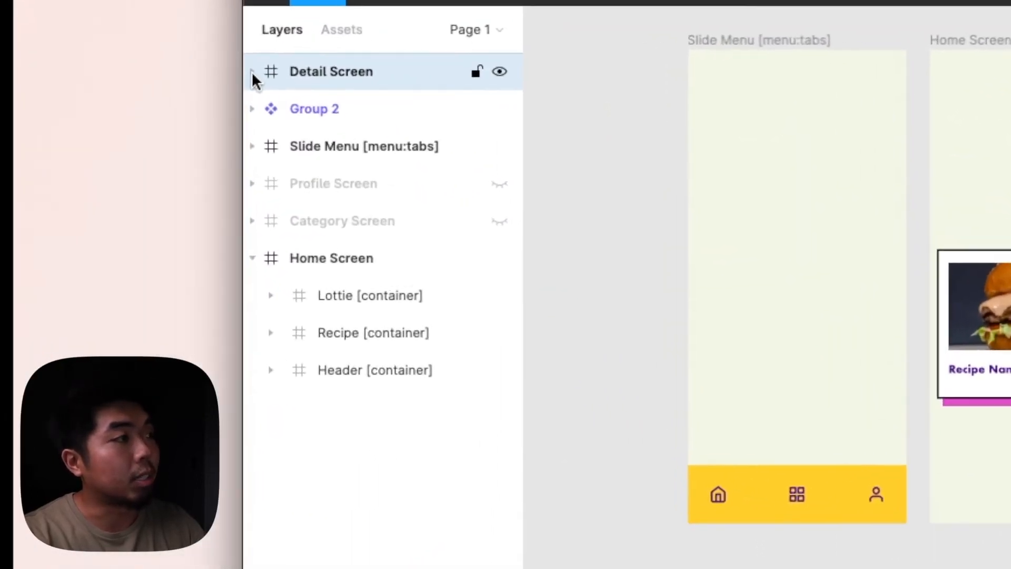
pyautogui.click(252, 71)
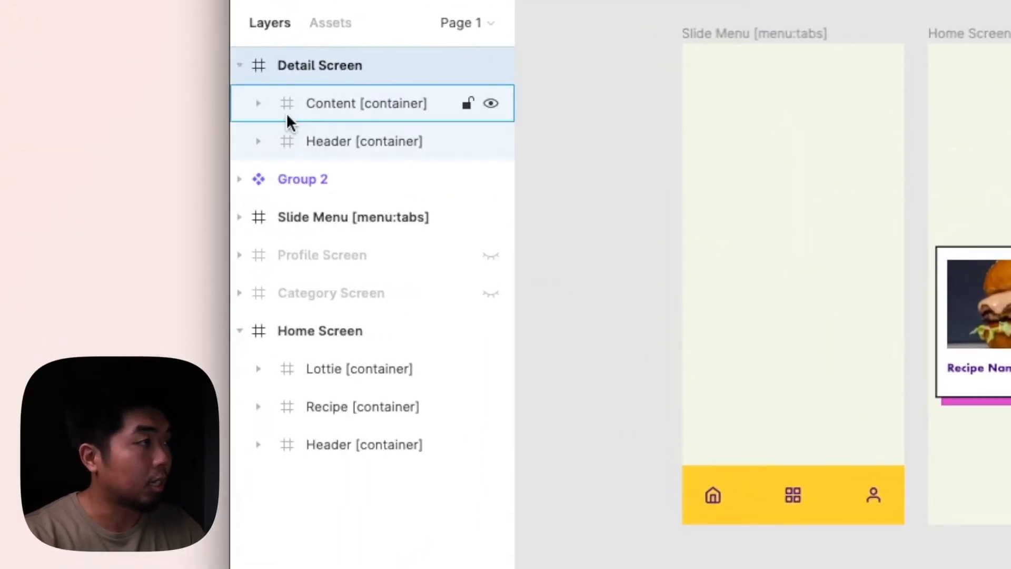
pyautogui.click(255, 141)
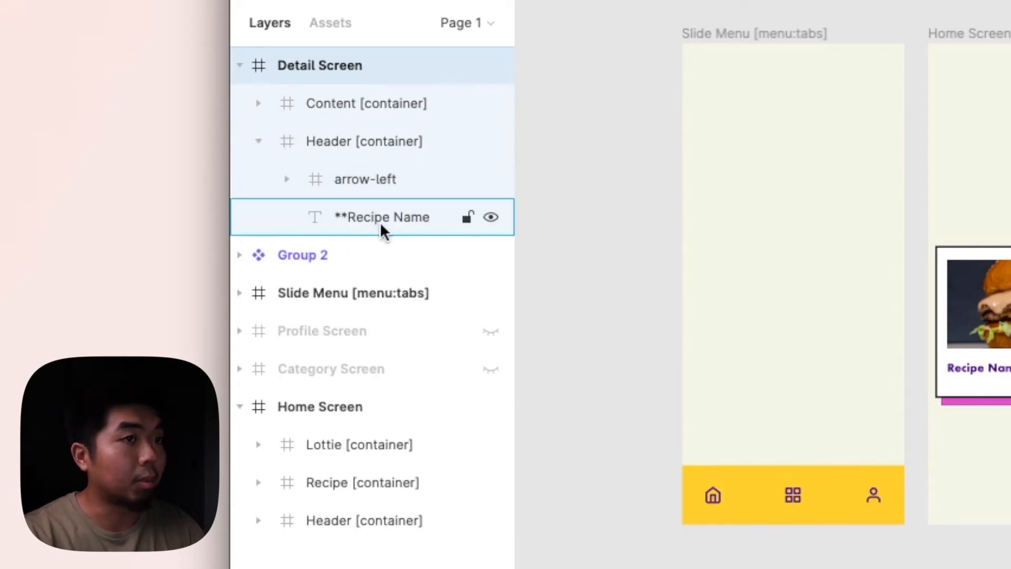
pyautogui.click(258, 142)
pyautogui.click(258, 103)
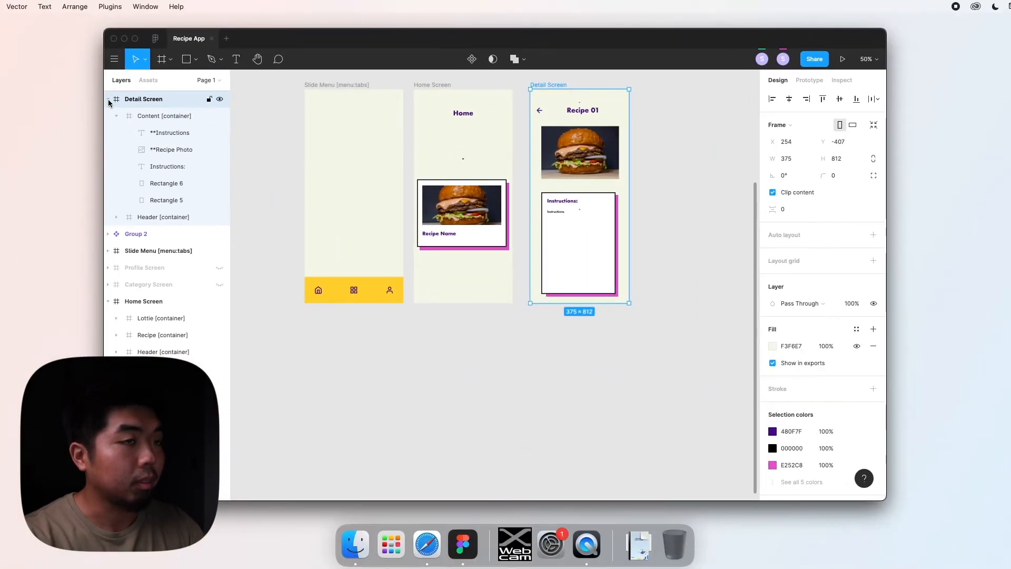
pyautogui.click(109, 99)
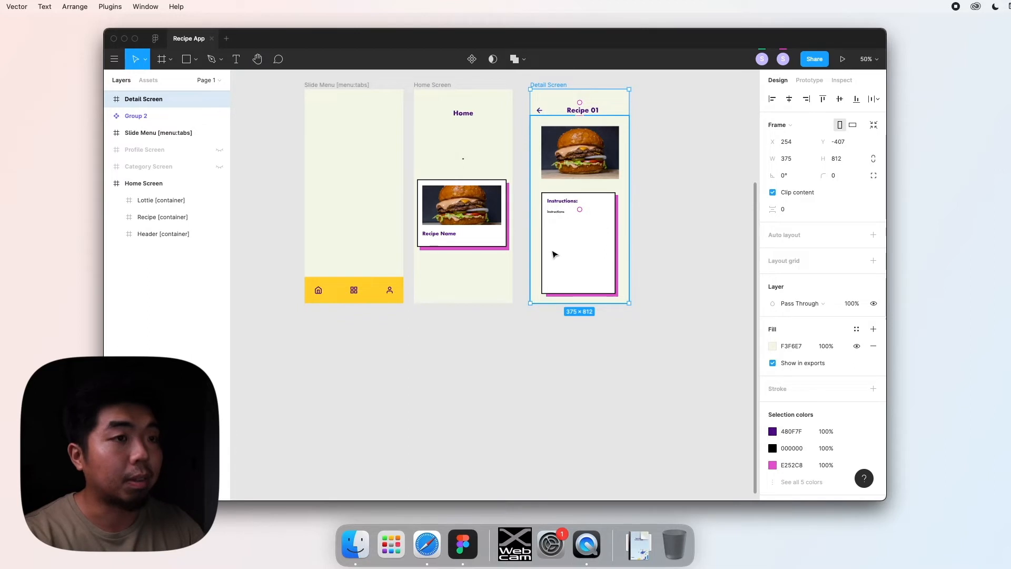
# Step: Clear the Detail Screen selection and minimize the Figma window to bring up Bravo Studio's My Apps page
pyautogui.scroll(5, 530, 279)
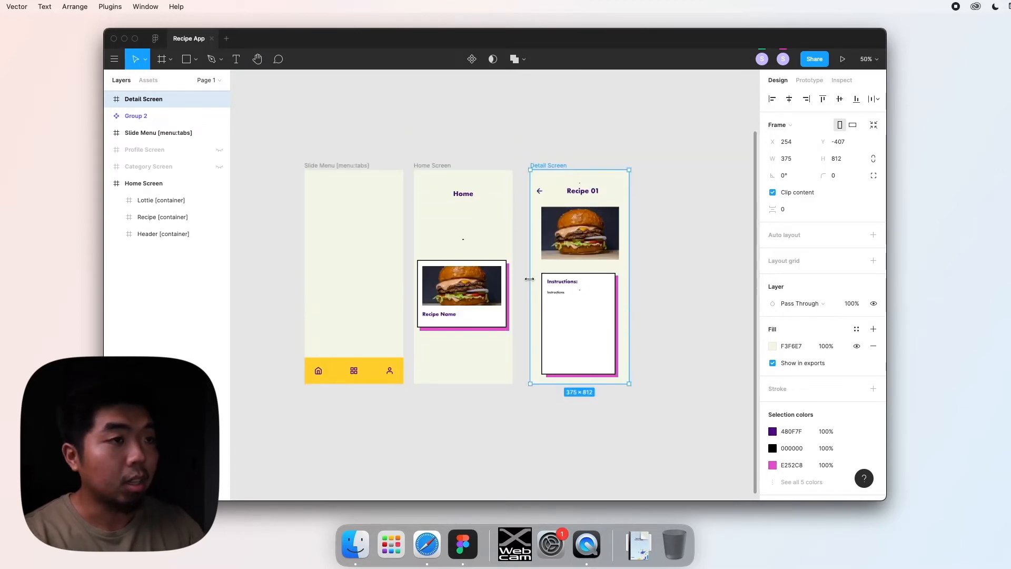
pyautogui.click(520, 147)
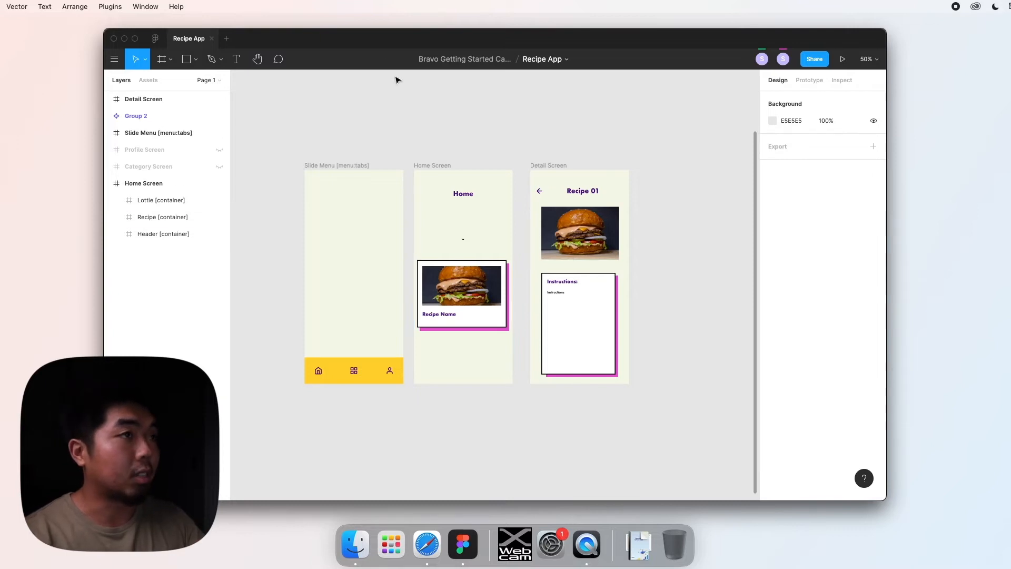
pyautogui.click(124, 39)
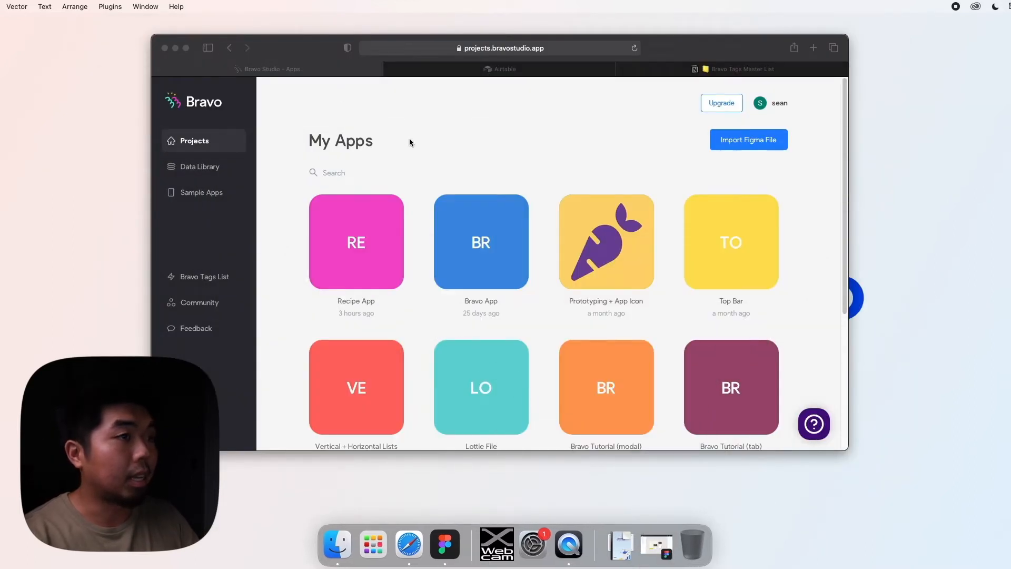
# Step: Switch to Airtable and add a new base from scratch in the Watase.io workspace
pyautogui.click(515, 77)
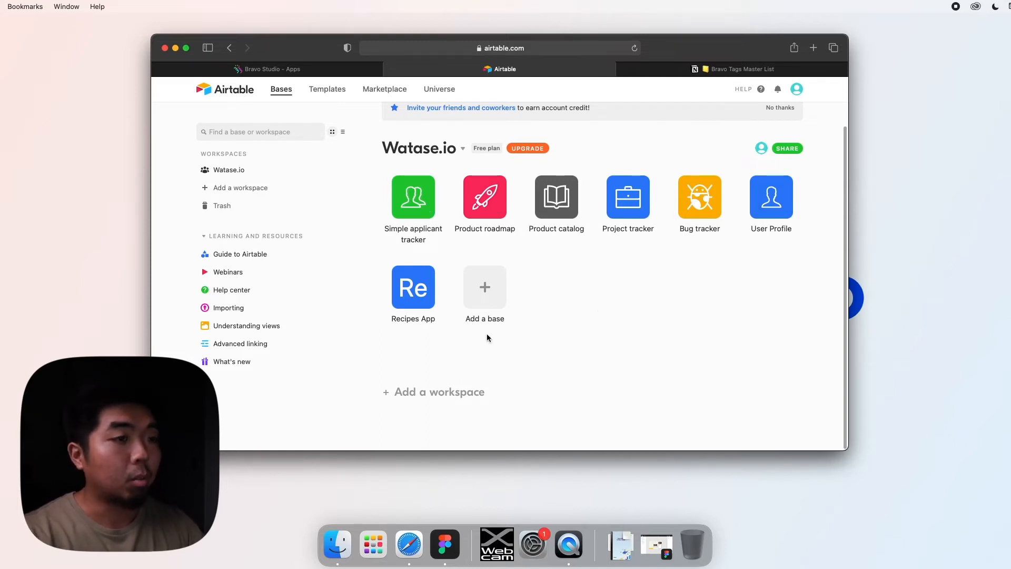
pyautogui.click(488, 291)
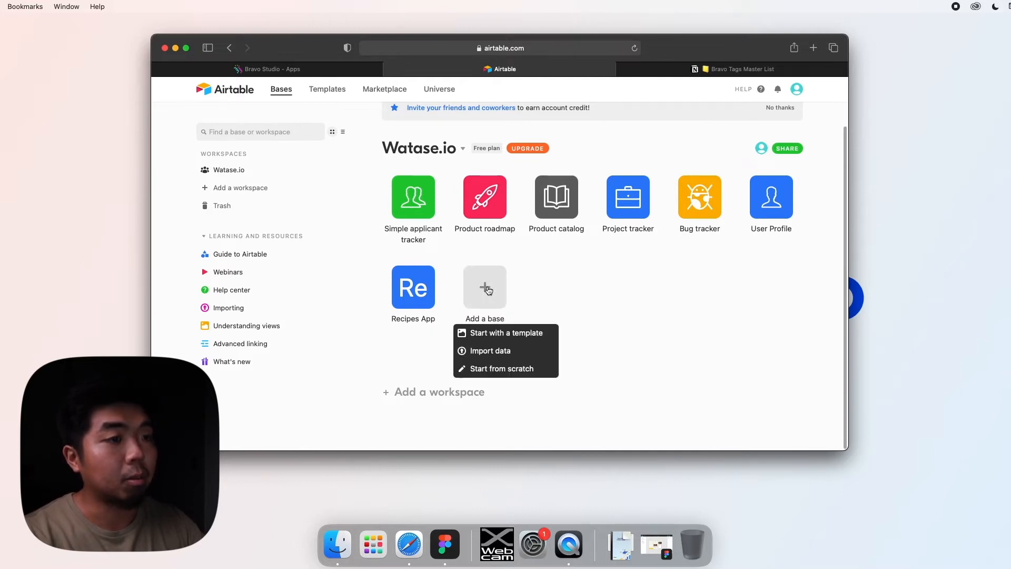
pyautogui.click(489, 370)
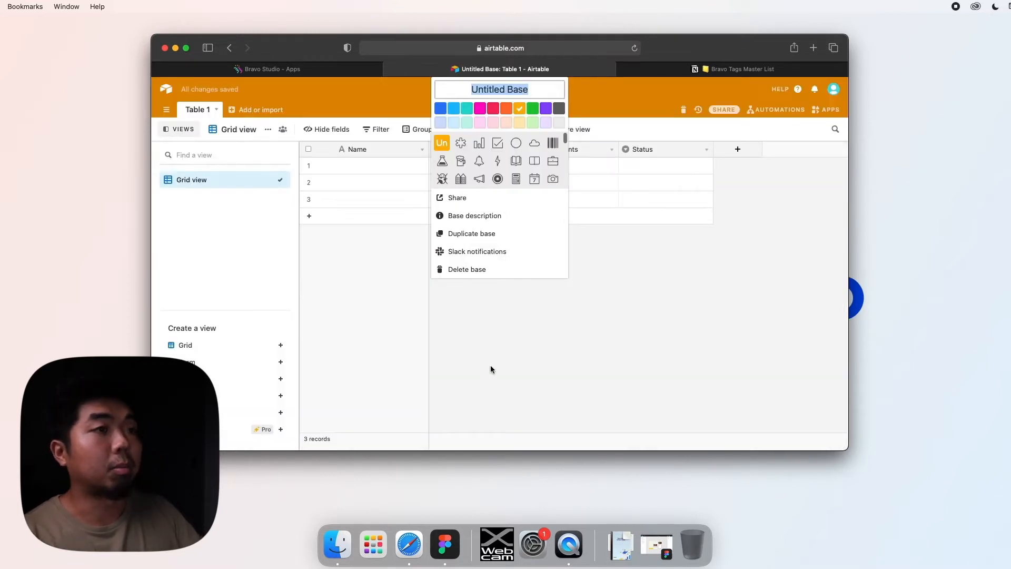
# Step: Name the new base My Recipe App and give it the dark blue color
pyautogui.click(537, 87)
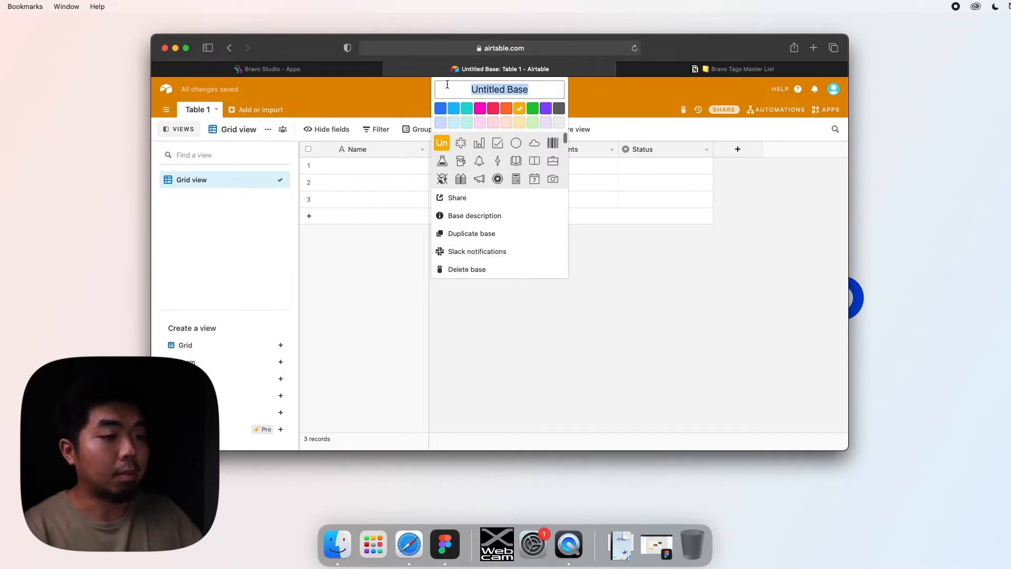
pyautogui.write('My REcip')
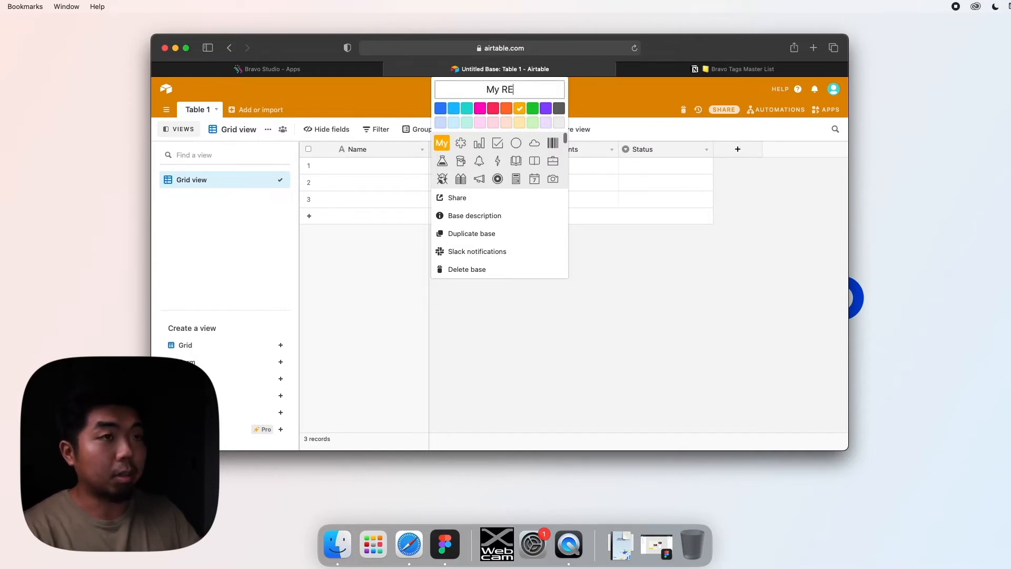
pyautogui.press('BackSpace')
pyautogui.press('BackSpace')
pyautogui.press('BackSpace')
pyautogui.press('BackSpace')
pyautogui.write('ecup')
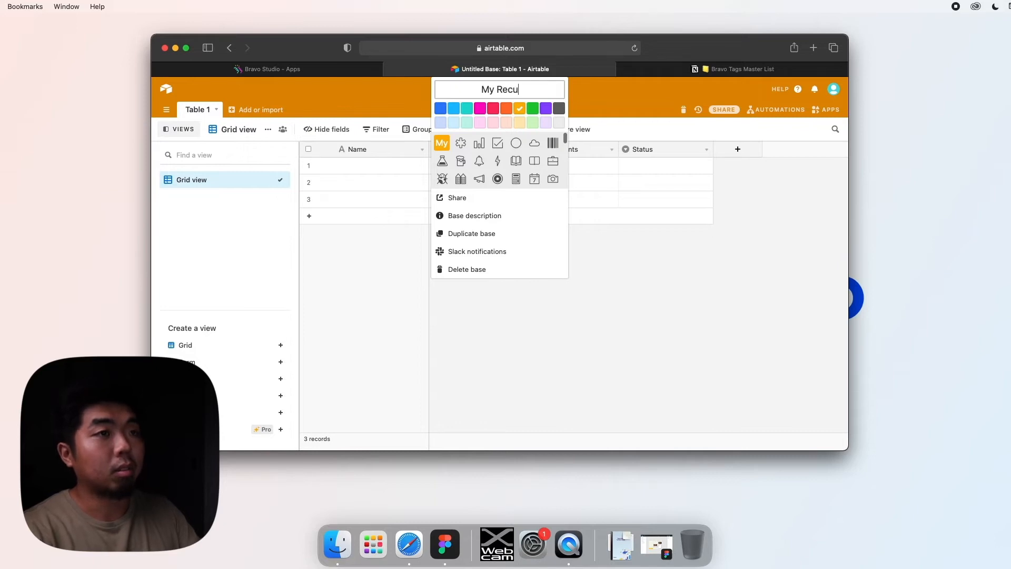
pyautogui.press('BackSpace')
pyautogui.press('BackSpace')
pyautogui.write('ipe App')
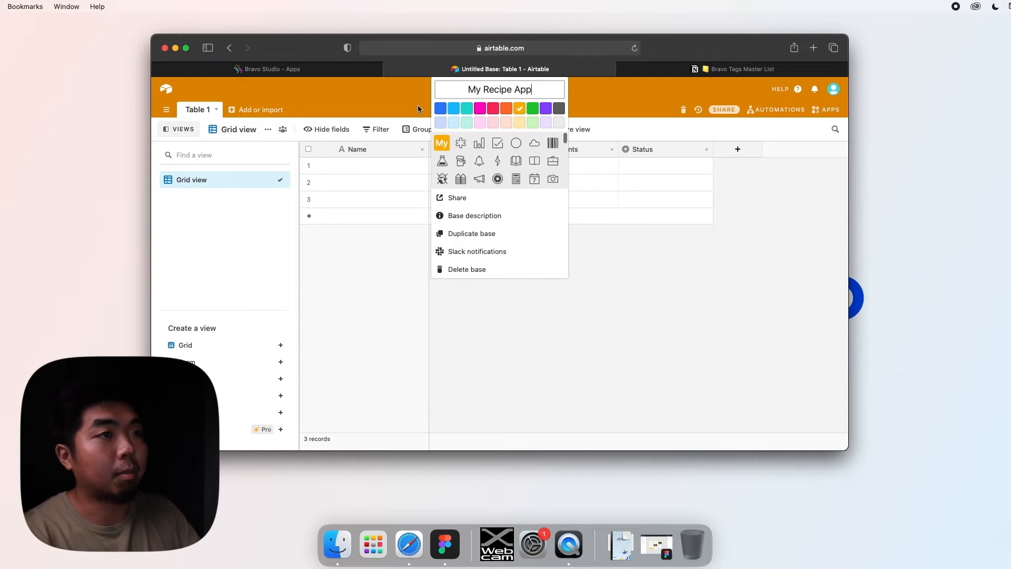
pyautogui.click(440, 108)
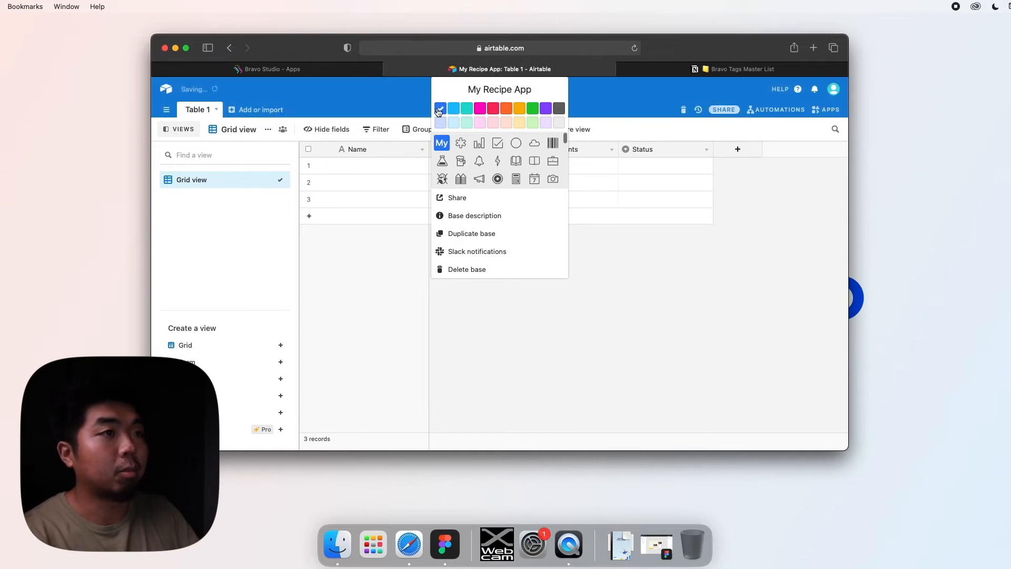
pyautogui.click(662, 263)
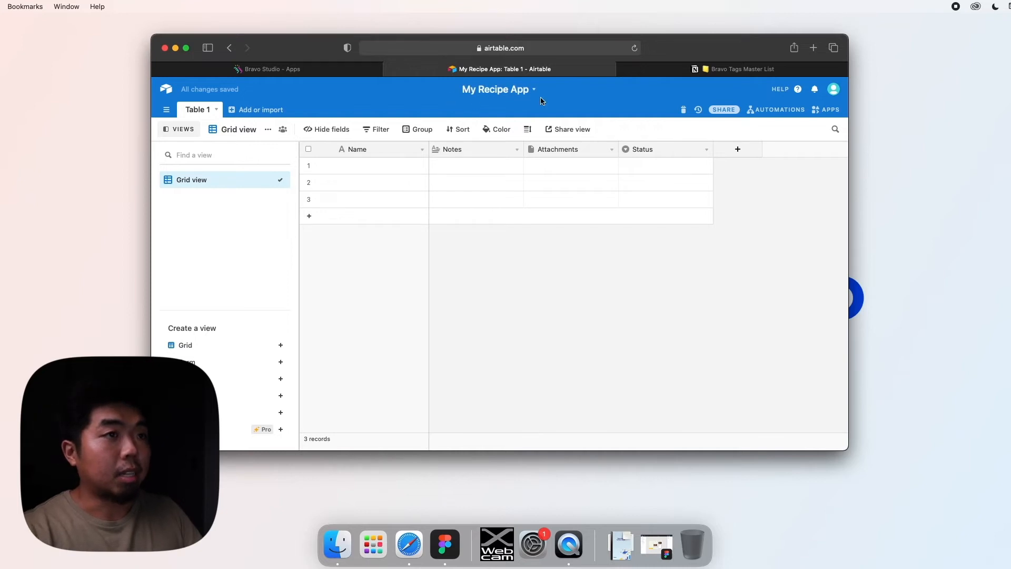
# Step: Rename the base's first table as Recipes
pyautogui.click(218, 111)
pyautogui.click(213, 127)
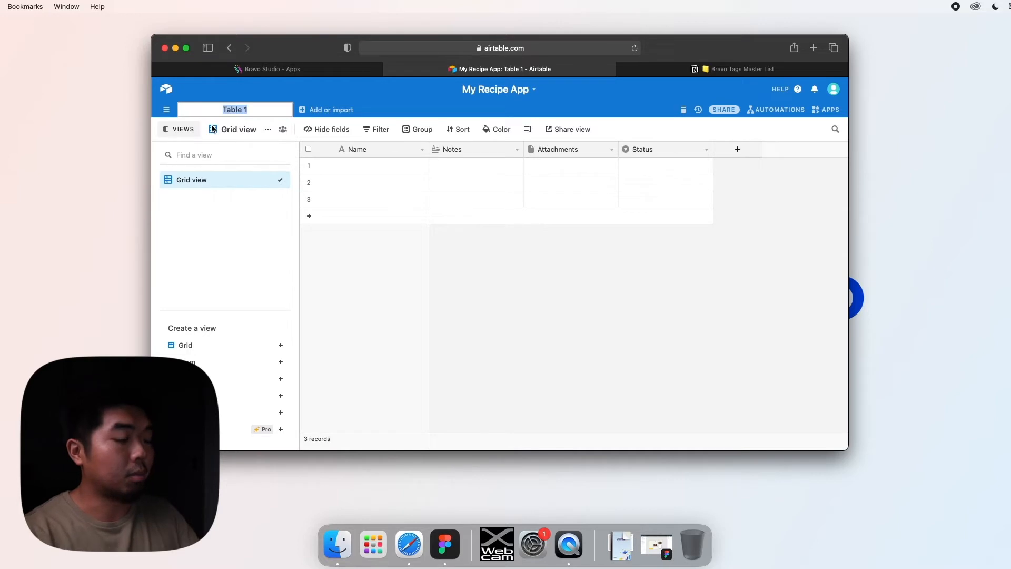
pyautogui.write('Recipes')
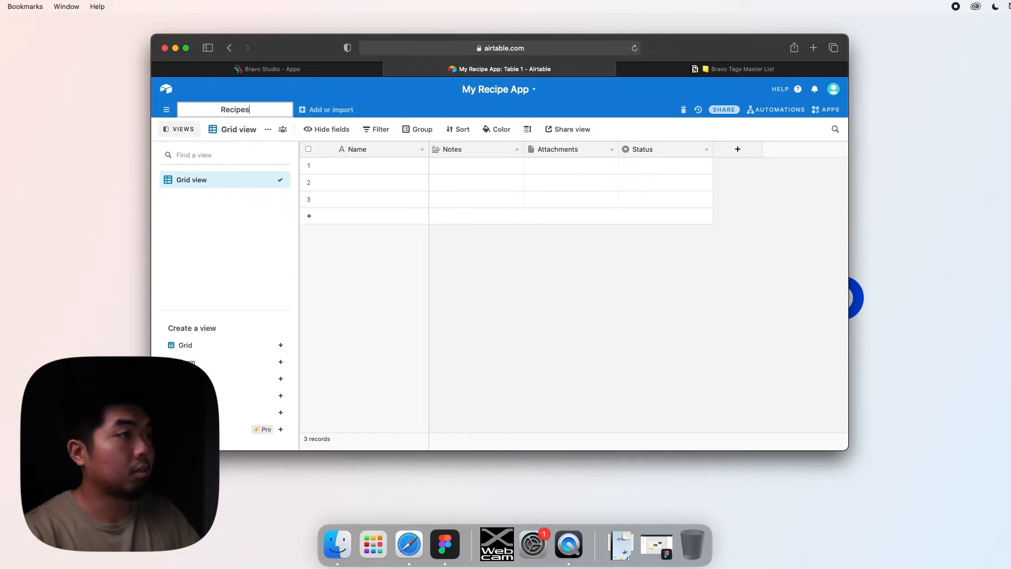
pyautogui.press('Return')
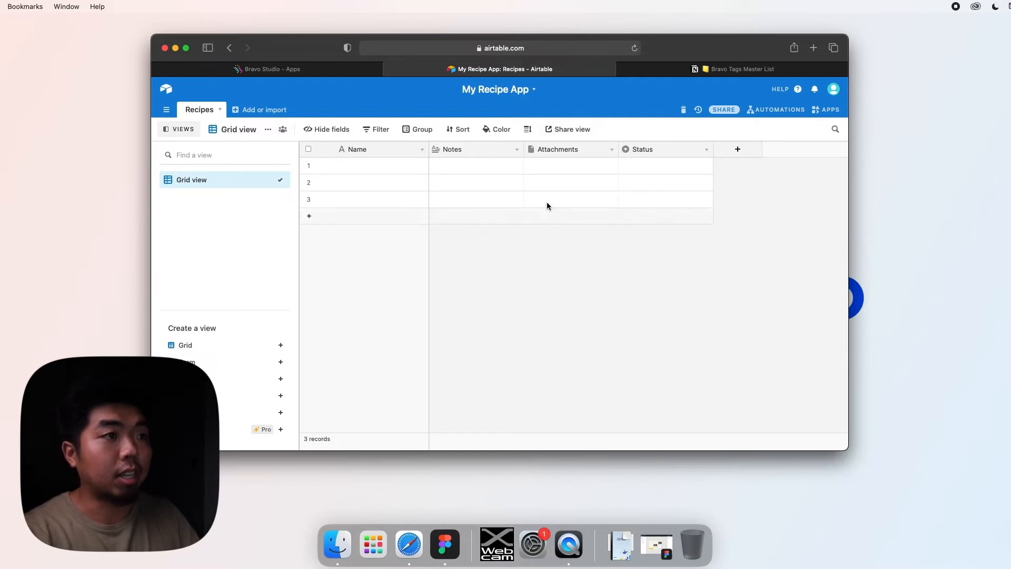
# Step: Delete the Notes, Attachments and Status fields from the Recipes table
pyautogui.rightClick(497, 150)
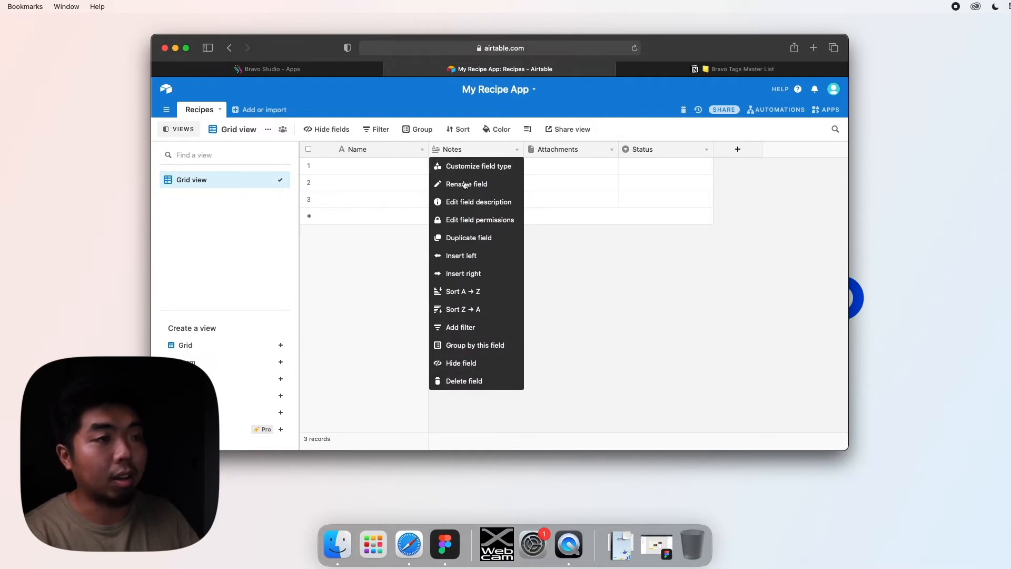
pyautogui.click(474, 382)
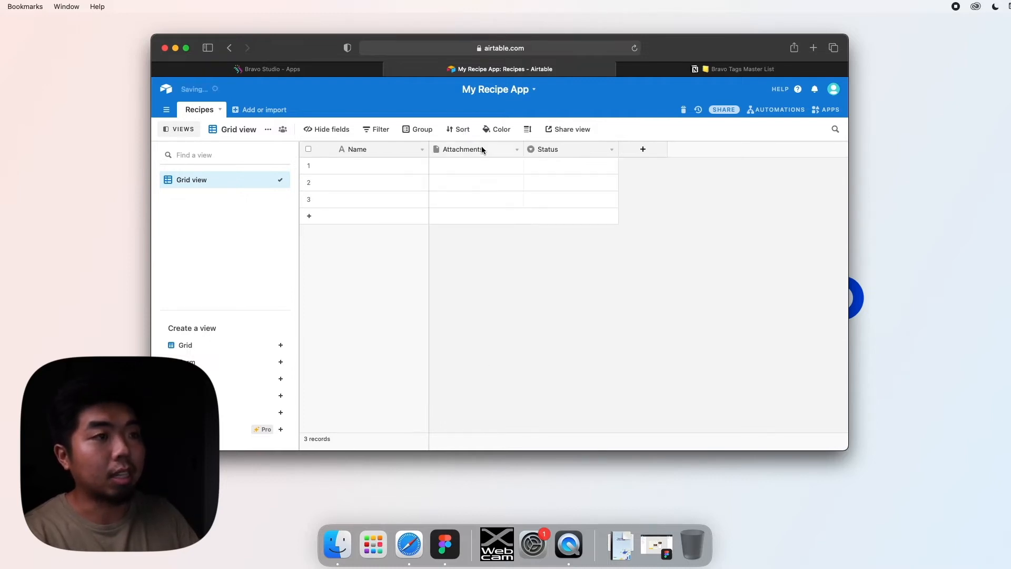
pyautogui.rightClick(493, 149)
pyautogui.click(488, 376)
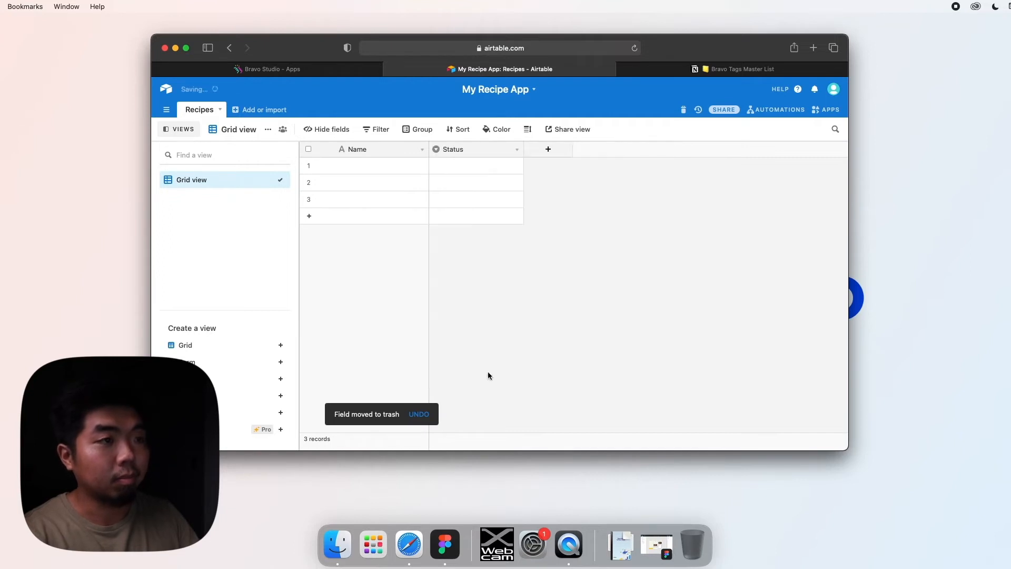
pyautogui.rightClick(479, 152)
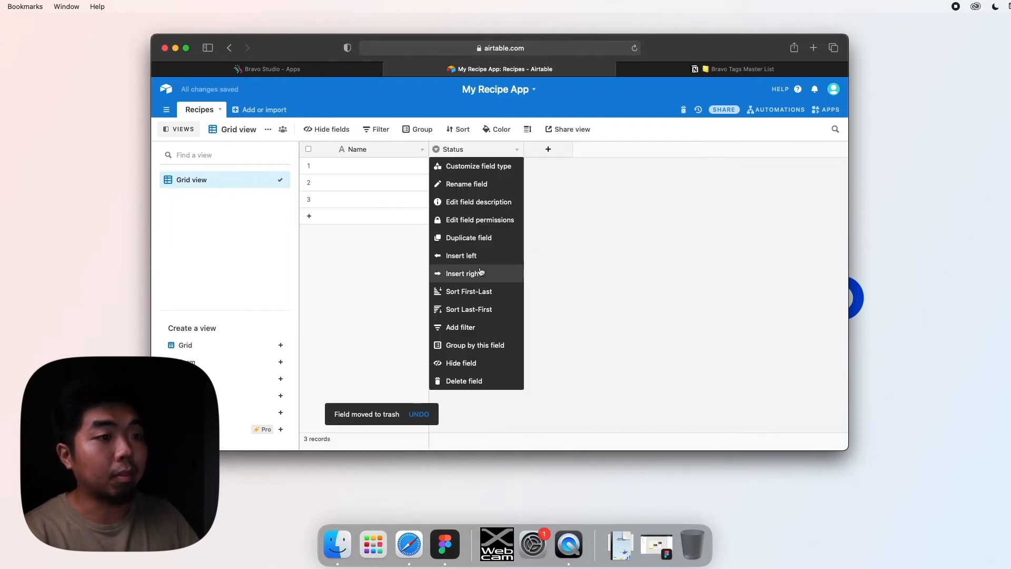
pyautogui.click(480, 380)
# Step: Rename the table's primary Name field as Recipe Name
pyautogui.rightClick(359, 148)
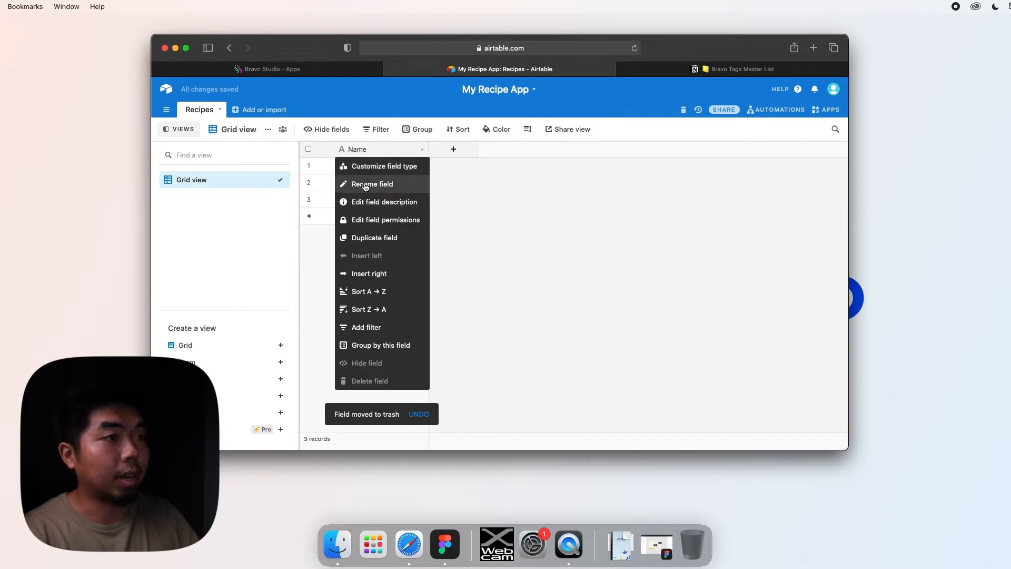
pyautogui.click(365, 184)
pyautogui.write('REcipe')
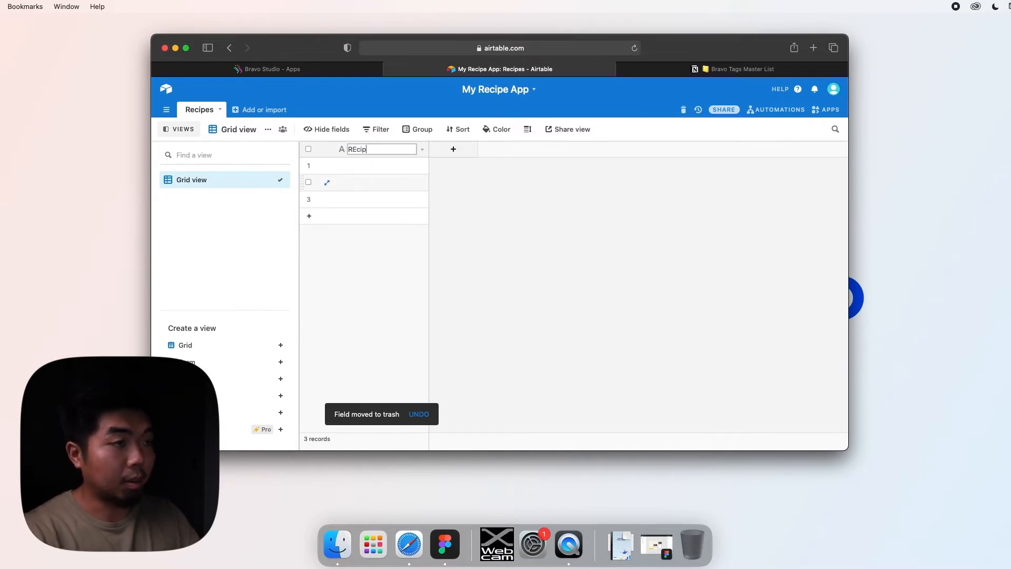
pyautogui.press('BackSpace')
pyautogui.press('BackSpace')
pyautogui.press('BackSpace')
pyautogui.press('BackSpace')
pyautogui.press('BackSpace')
pyautogui.press('BackSpace')
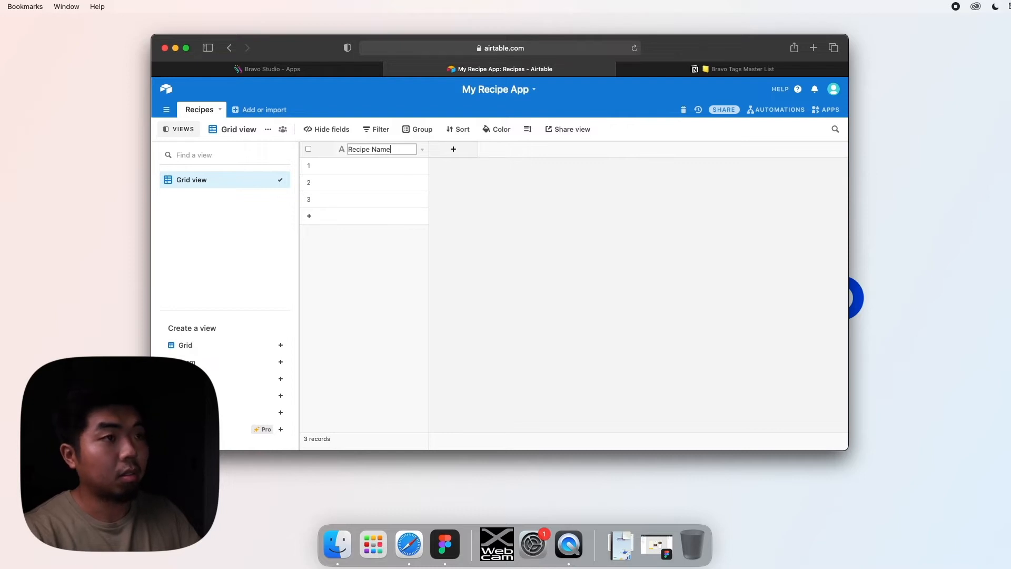
pyautogui.press('Return')
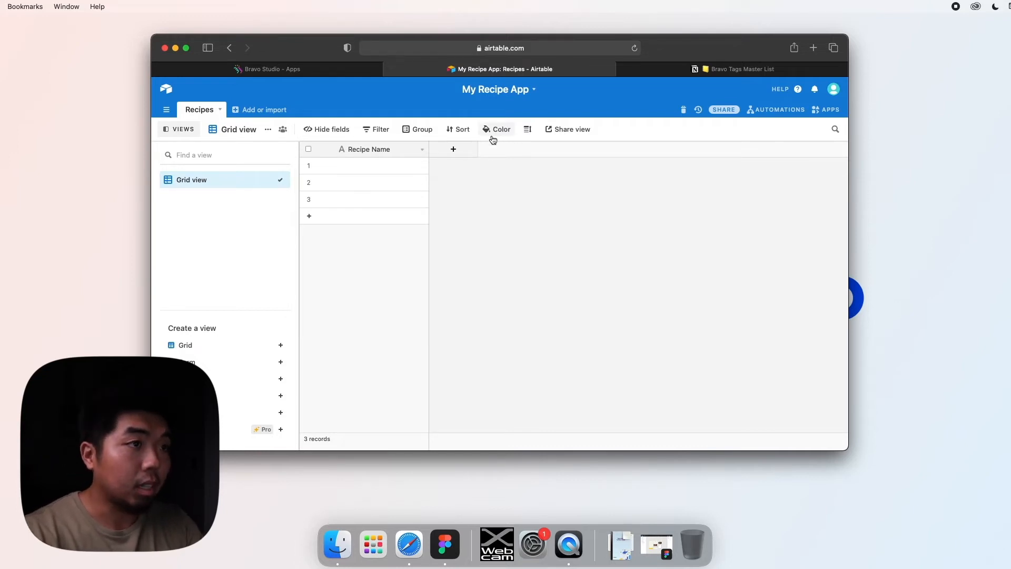
# Step: Check the recipe content on the Home and Detail screens in Figma, return to Airtable and minimize the Figma window
pyautogui.click(445, 543)
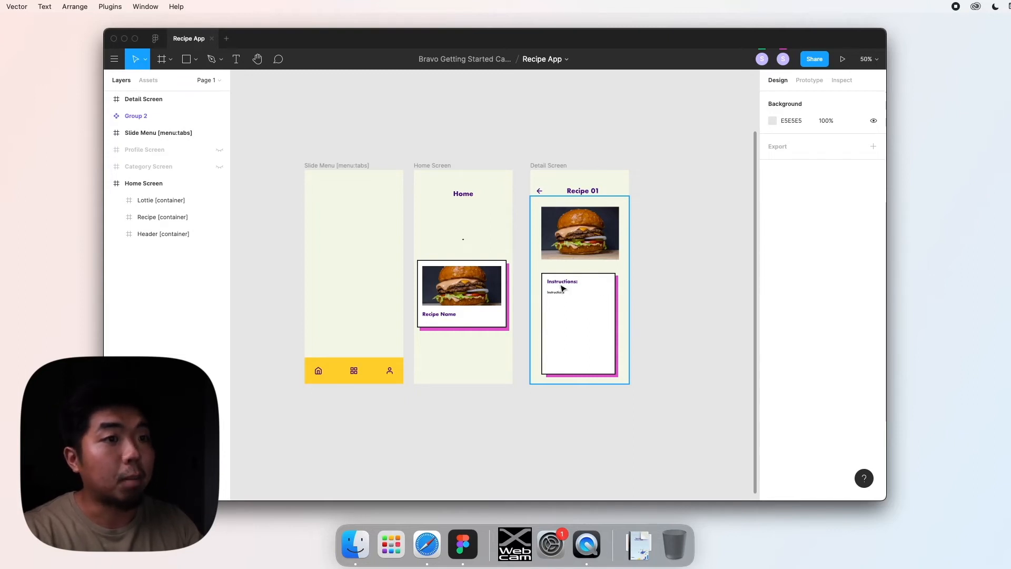
pyautogui.click(431, 554)
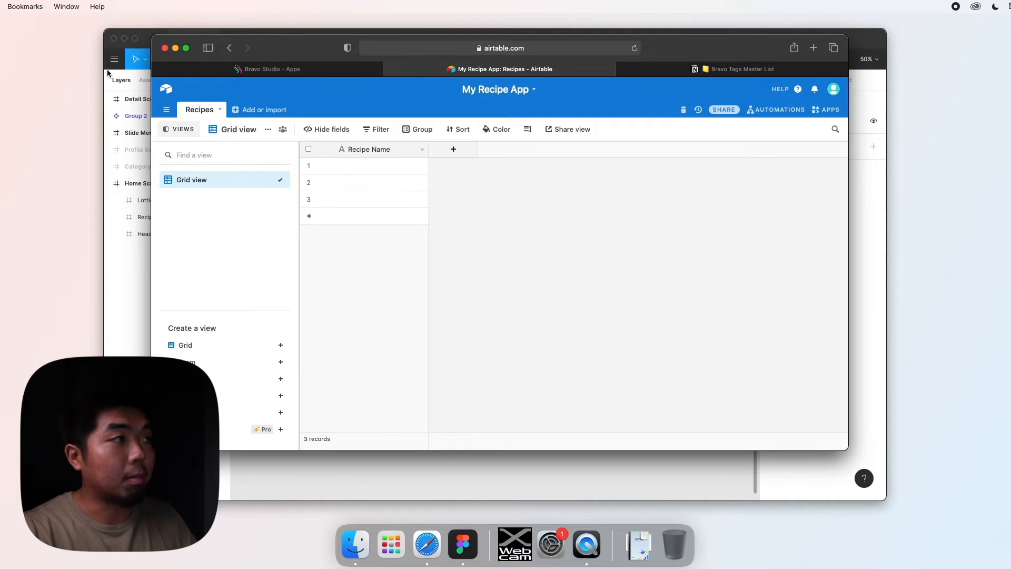
pyautogui.click(124, 39)
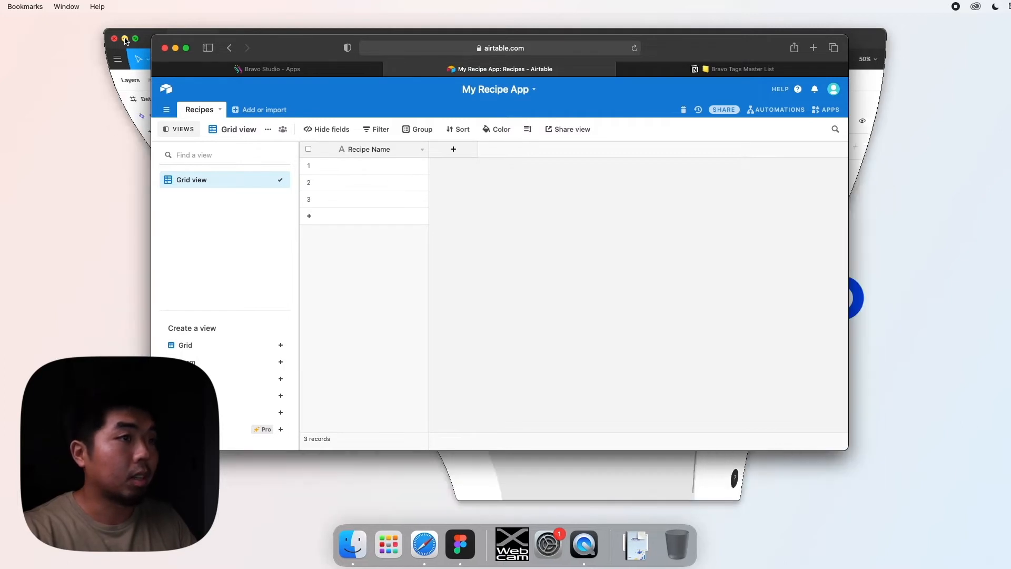
# Step: Add an Attachment field named Recipe Image to the Recipes table
pyautogui.click(444, 152)
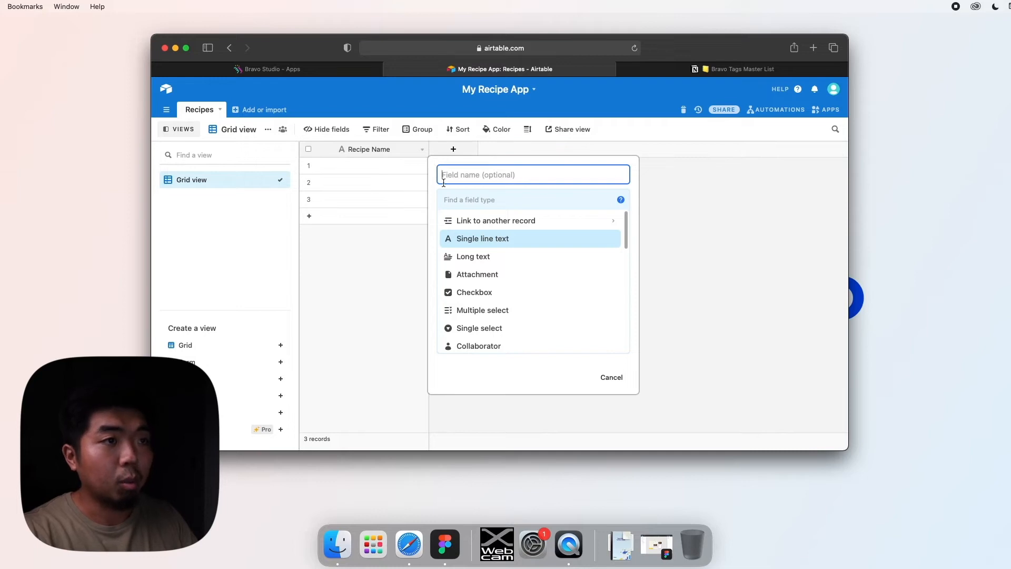
pyautogui.write('Recipe Image')
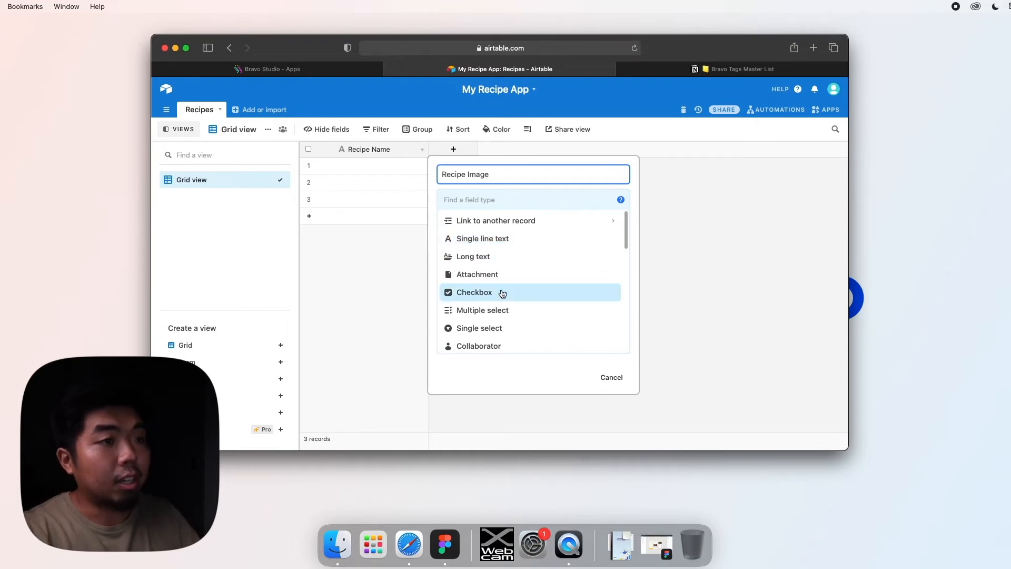
pyautogui.scroll(-5, 519, 298)
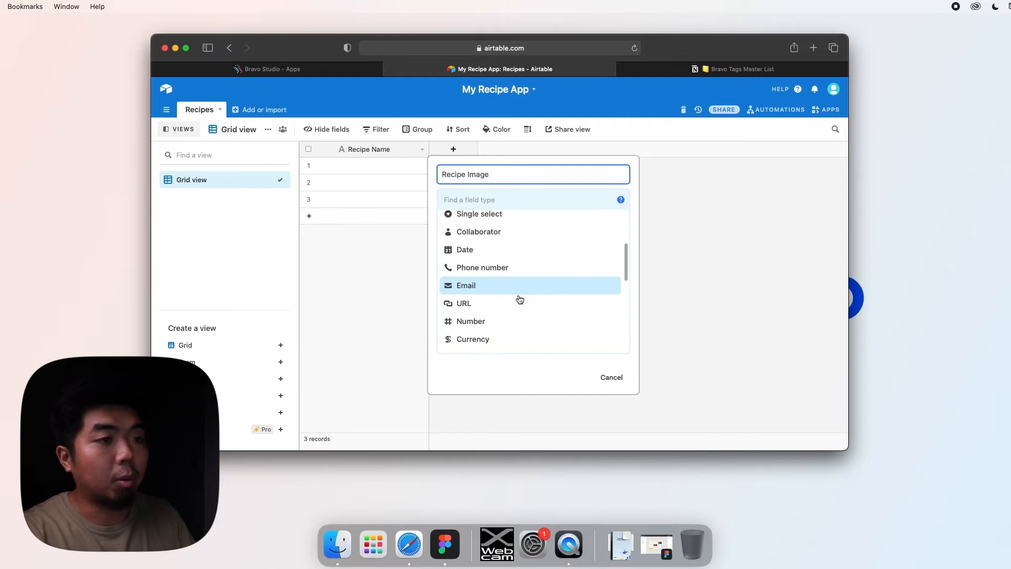
pyautogui.scroll(-1, 520, 299)
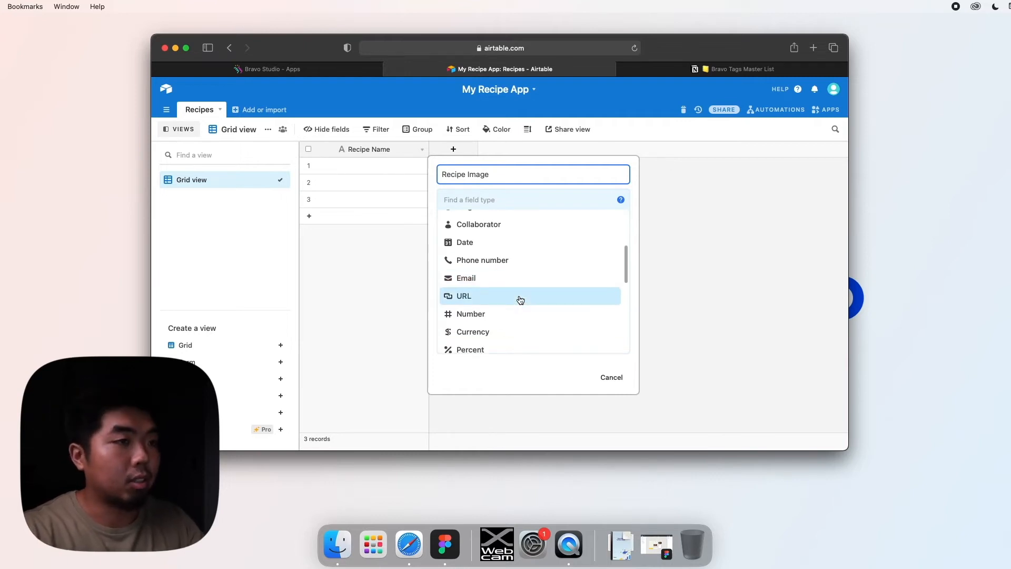
pyautogui.scroll(5, 519, 299)
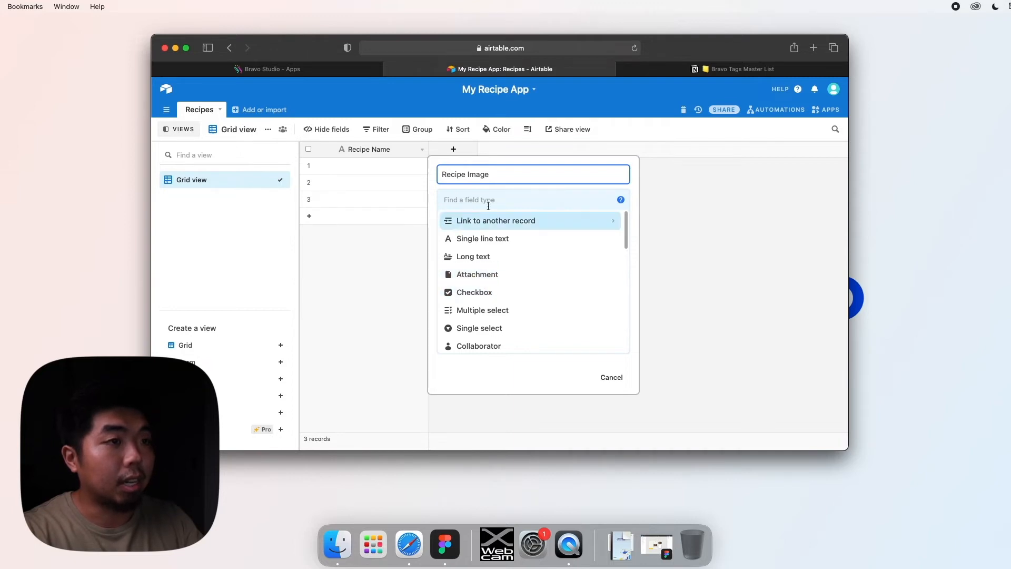
pyautogui.click(492, 277)
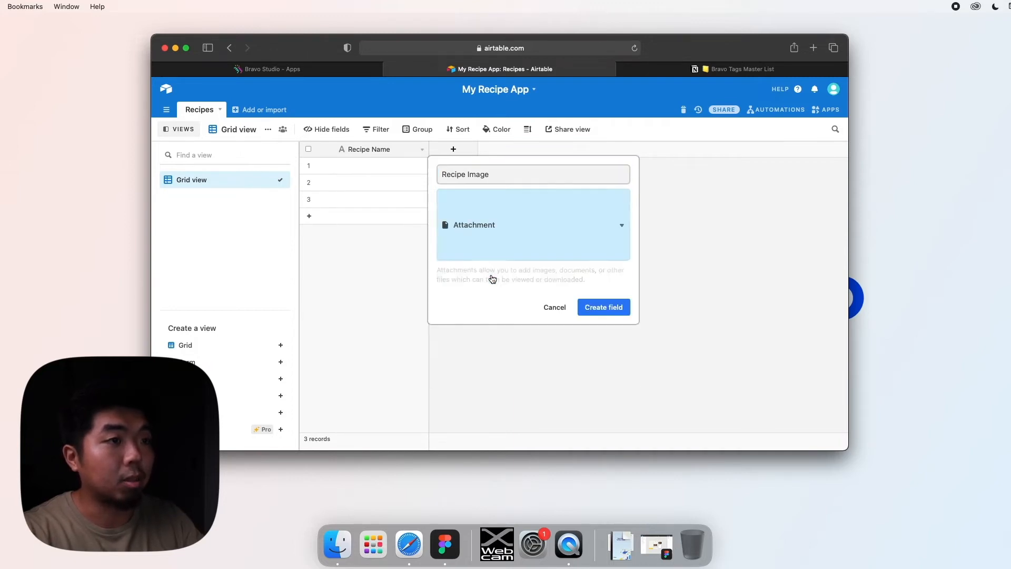
pyautogui.click(600, 256)
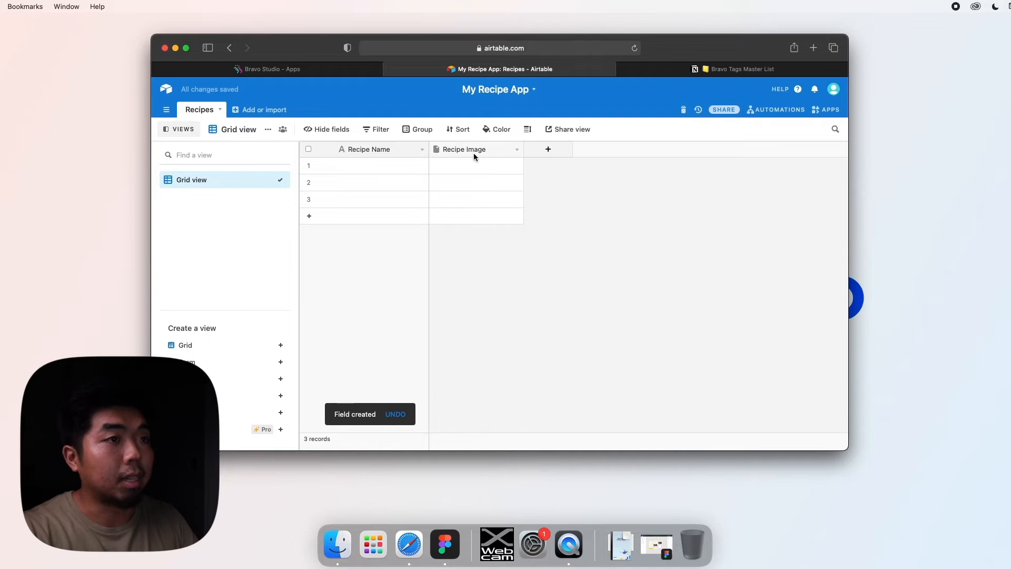
# Step: Add a Long text field named Recipe Instructions, without rich text formatting, to the Recipes table
pyautogui.click(552, 153)
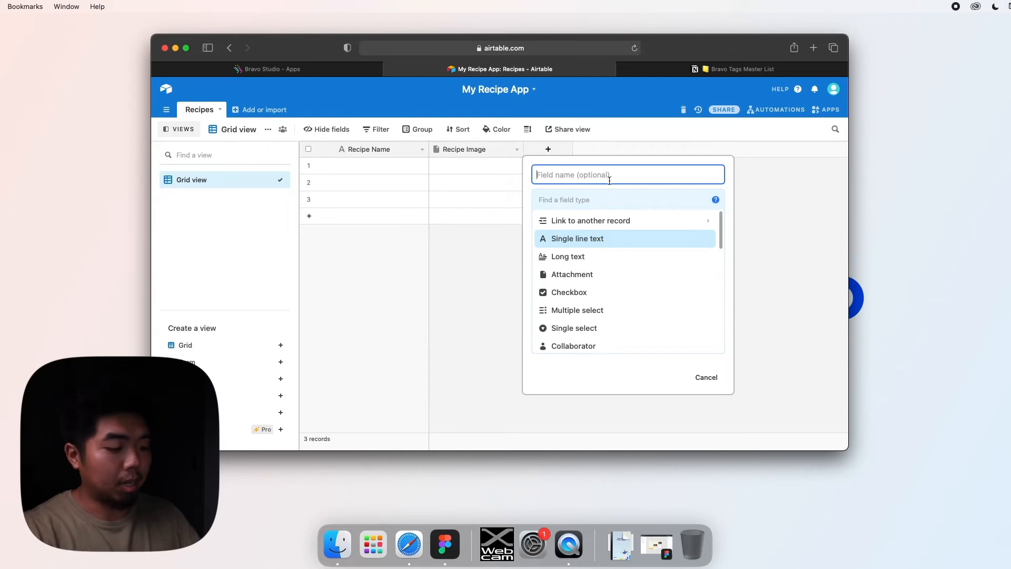
pyautogui.write('RE')
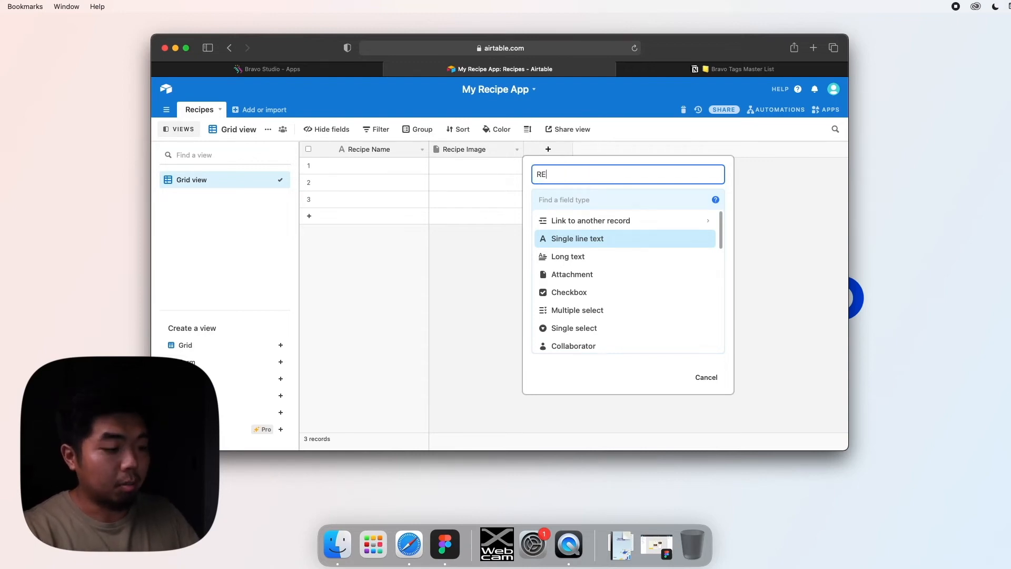
pyautogui.write('cipe Instructions')
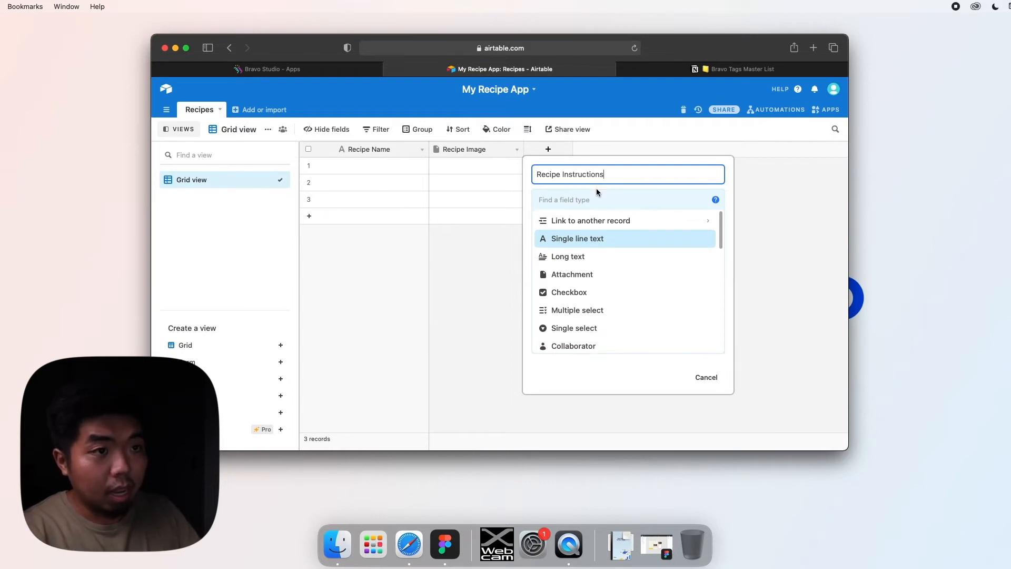
pyautogui.click(576, 262)
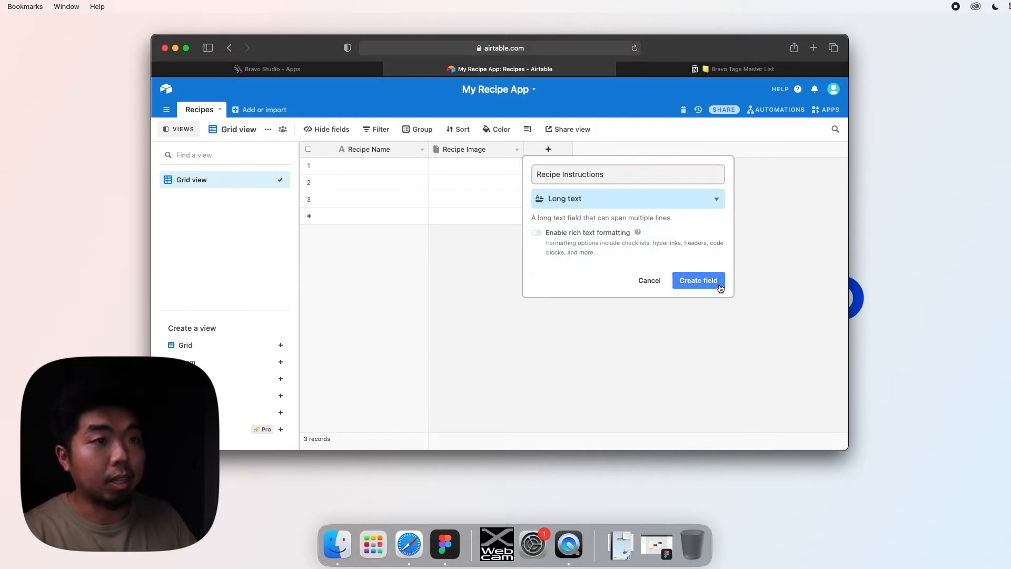
pyautogui.click(698, 281)
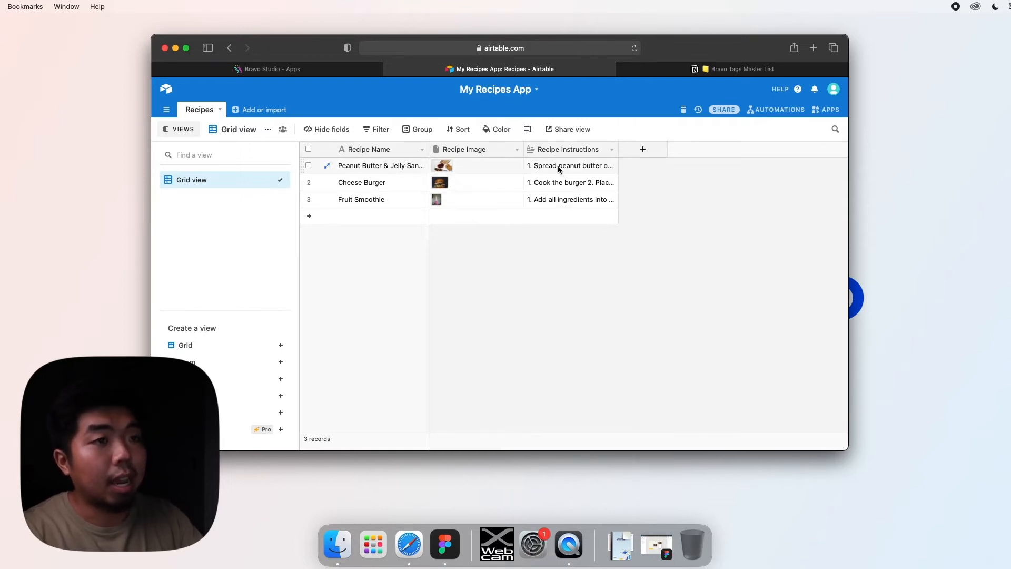
# Step: View the full Recipe Instructions of the Peanut Butter & Jelly recipe in the expanded cell, and close it
pyautogui.click(572, 169)
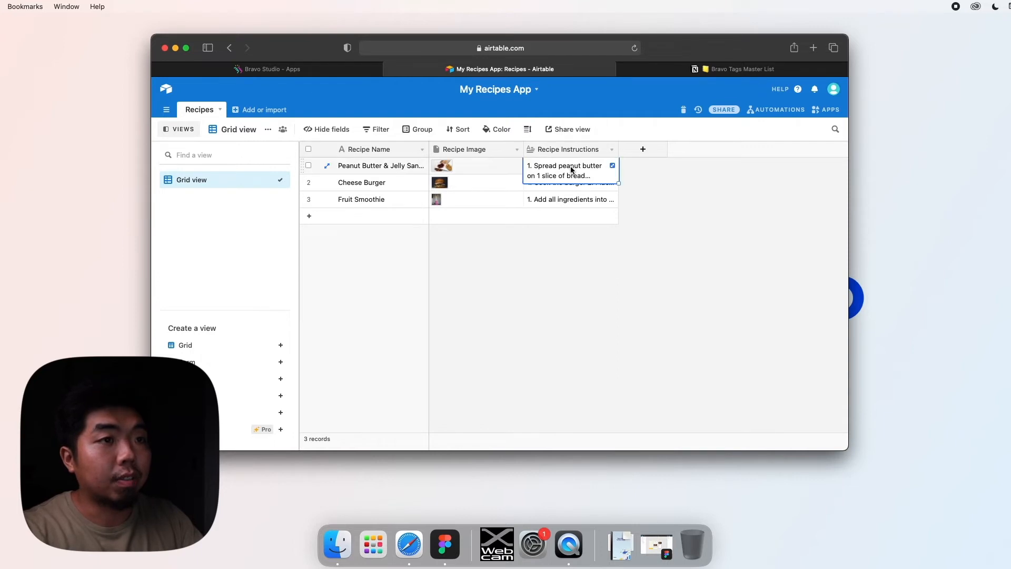
pyautogui.click(612, 165)
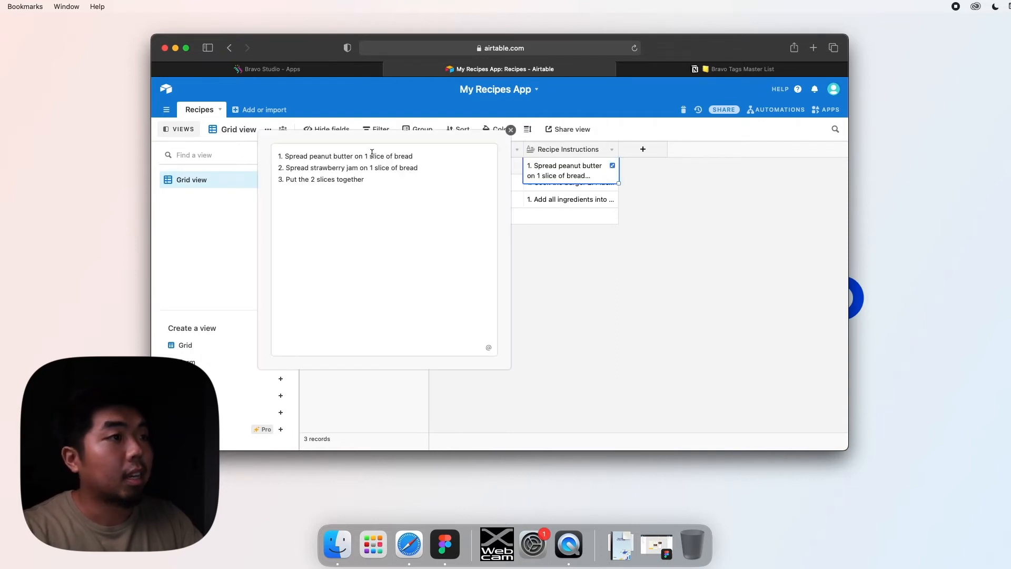
pyautogui.click(511, 130)
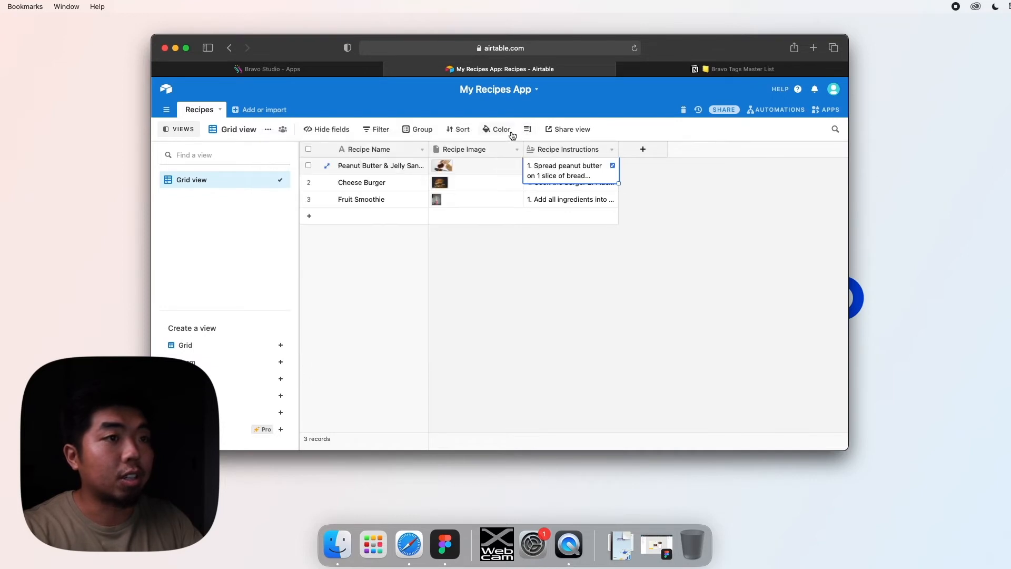
pyautogui.click(664, 207)
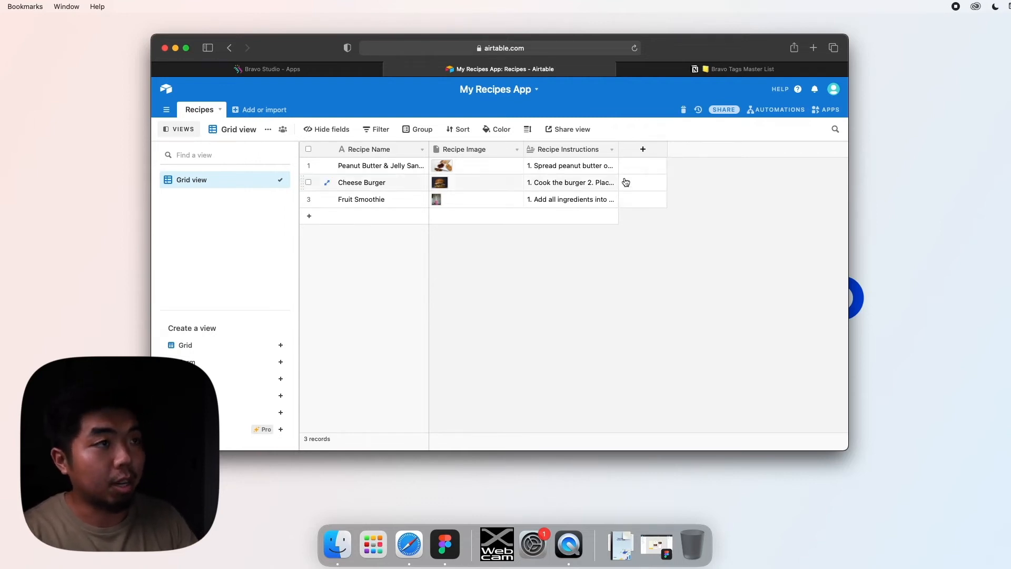
# Step: Switch to Bravo Studio and delete the existing Recipes App collection from the Data Library, acknowledging all the deletion conditions
pyautogui.click(337, 73)
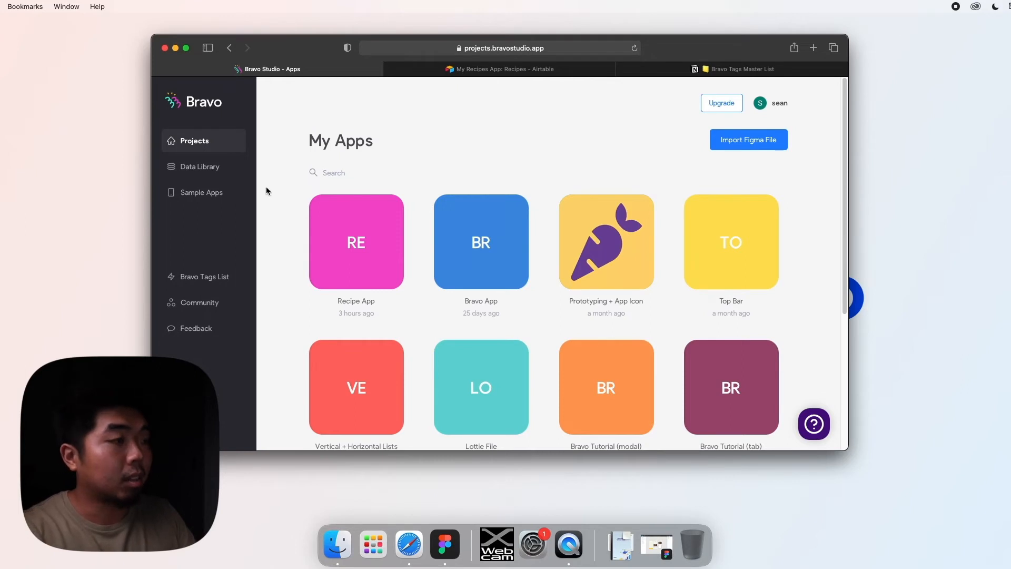
pyautogui.click(203, 172)
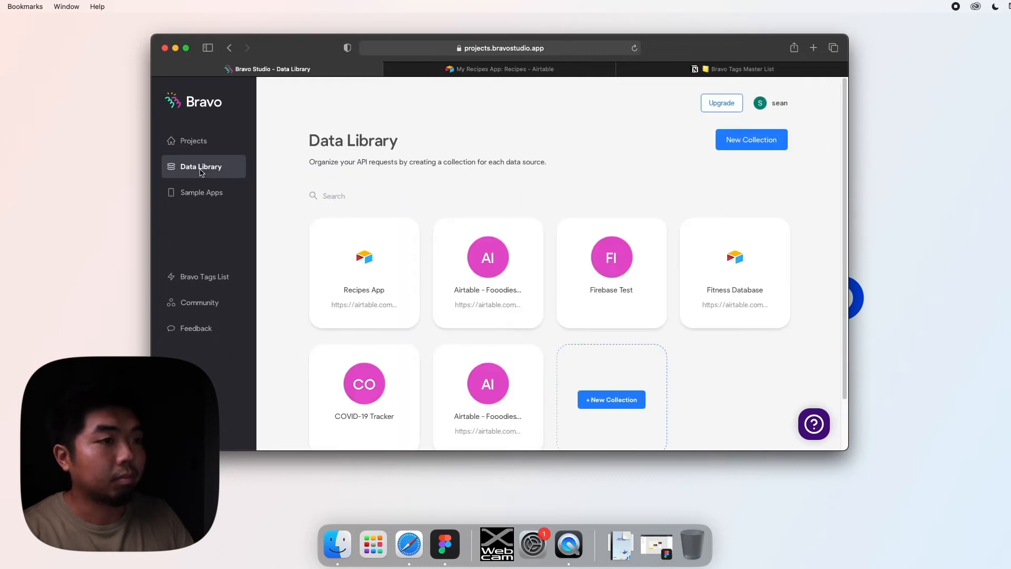
pyautogui.click(401, 232)
pyautogui.click(435, 282)
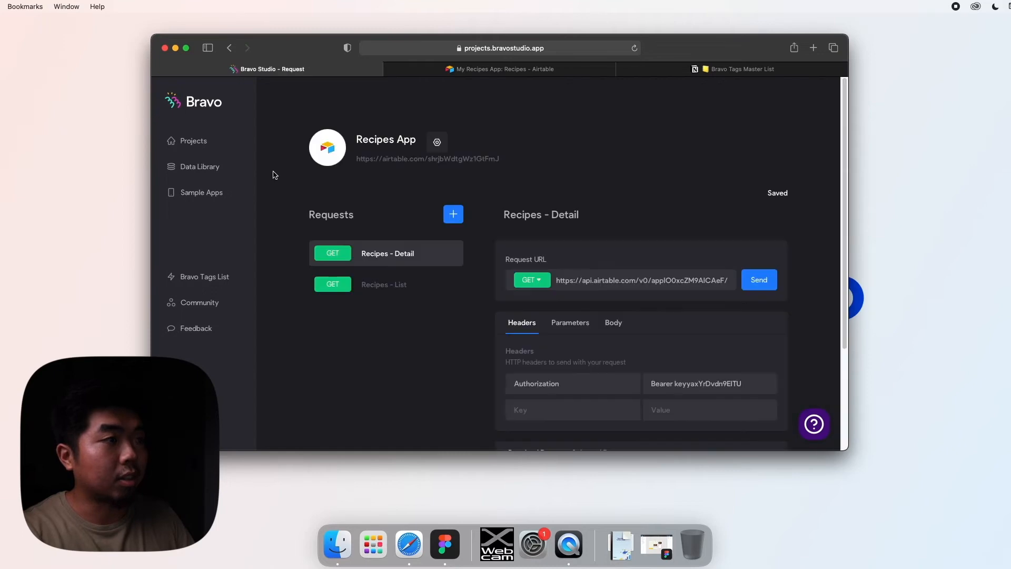
pyautogui.click(214, 166)
pyautogui.click(401, 232)
pyautogui.click(408, 274)
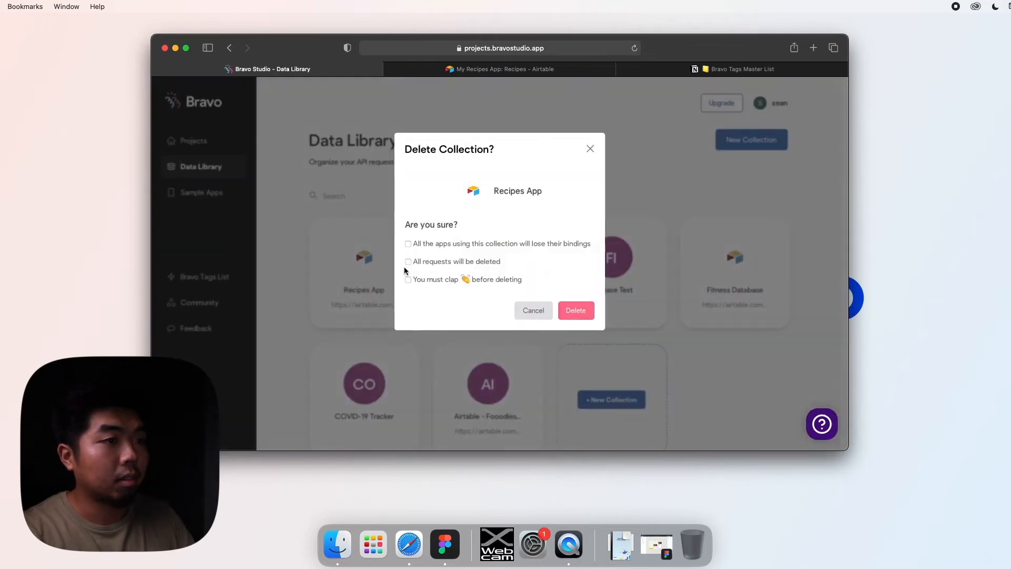
pyautogui.click(447, 261)
pyautogui.click(449, 280)
pyautogui.click(568, 310)
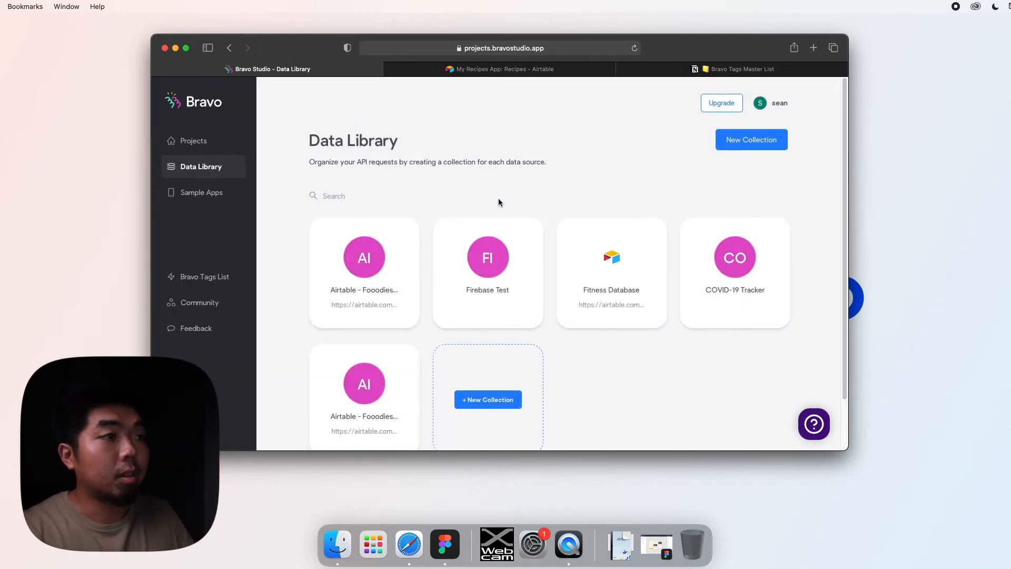
# Step: Start a new collection in the Data Library with Airtable as its data source
pyautogui.scroll(-3, 535, 184)
pyautogui.scroll(2, 497, 169)
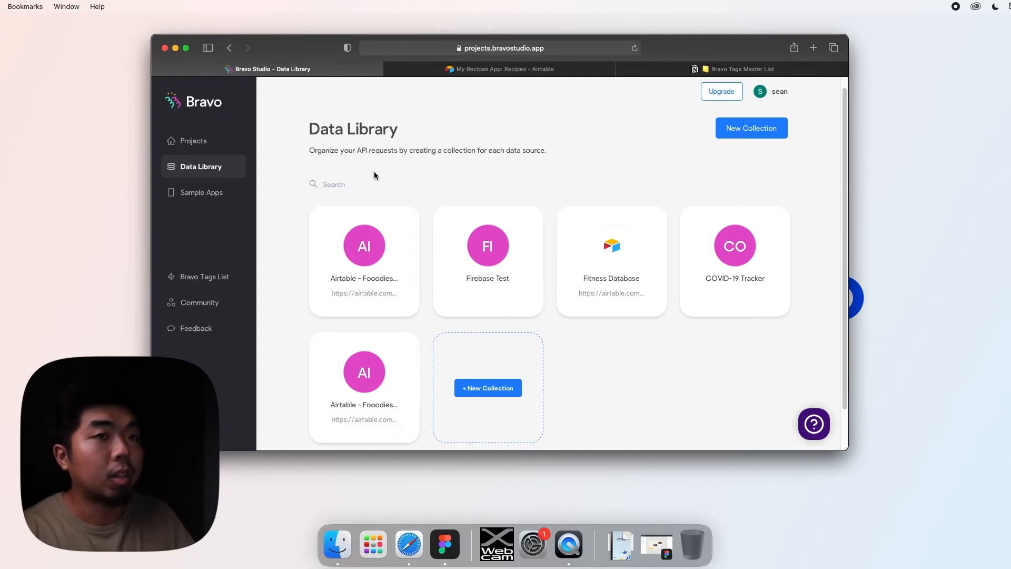
pyautogui.scroll(-1, 418, 163)
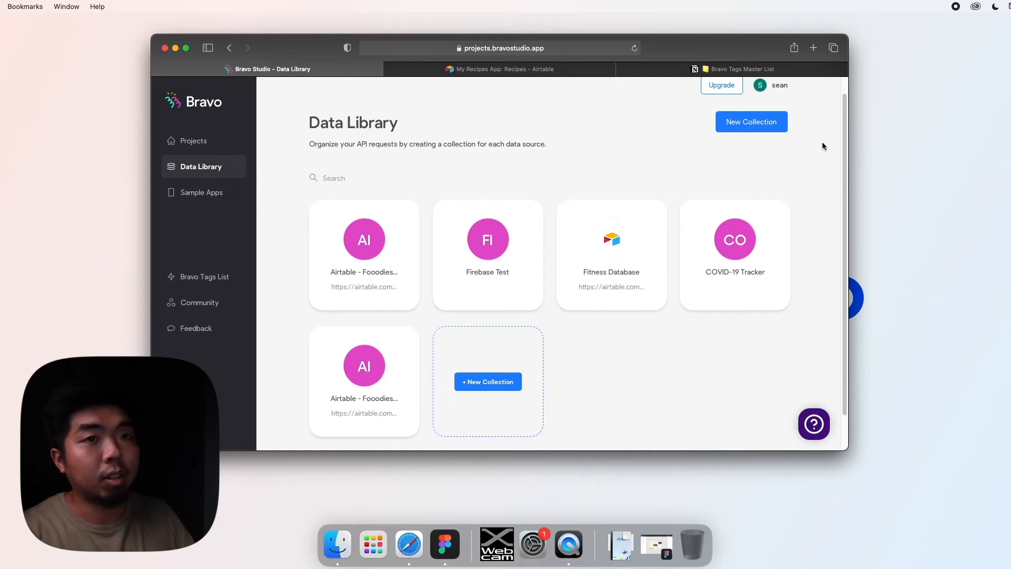
pyautogui.click(518, 387)
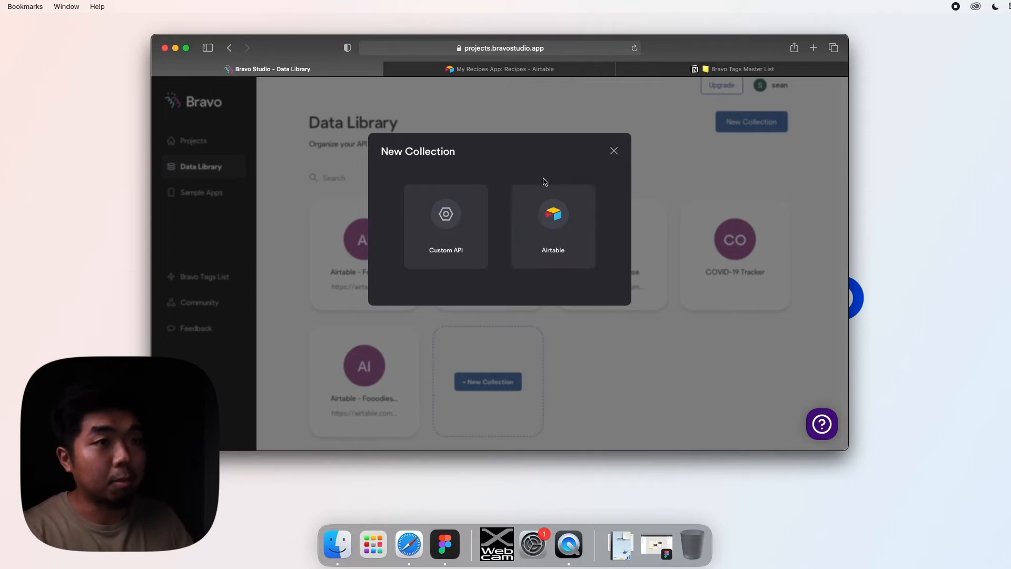
pyautogui.click(568, 228)
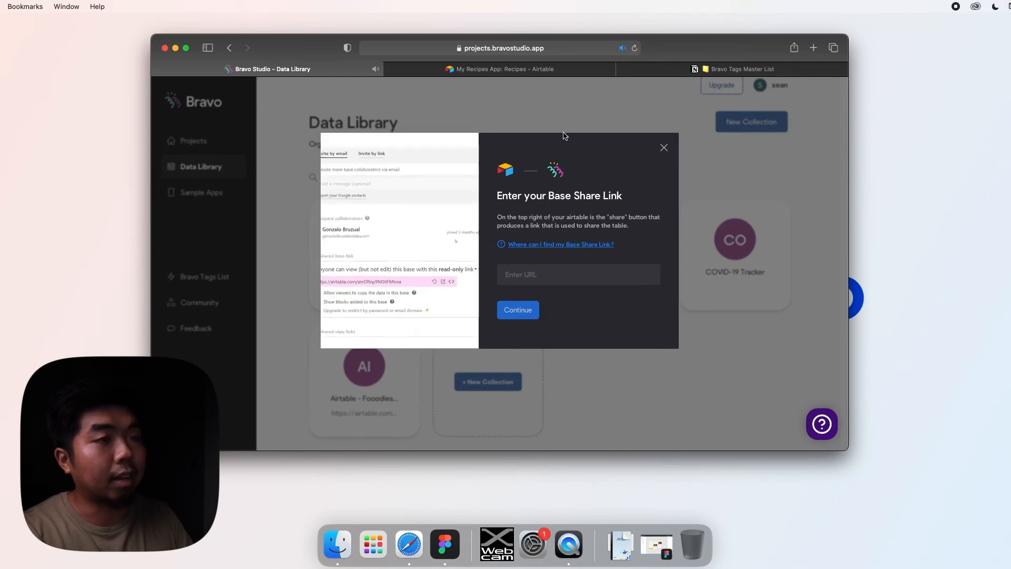
# Step: Switch to Airtable and copy the read-only shared base link of the My Recipes App base
pyautogui.click(507, 70)
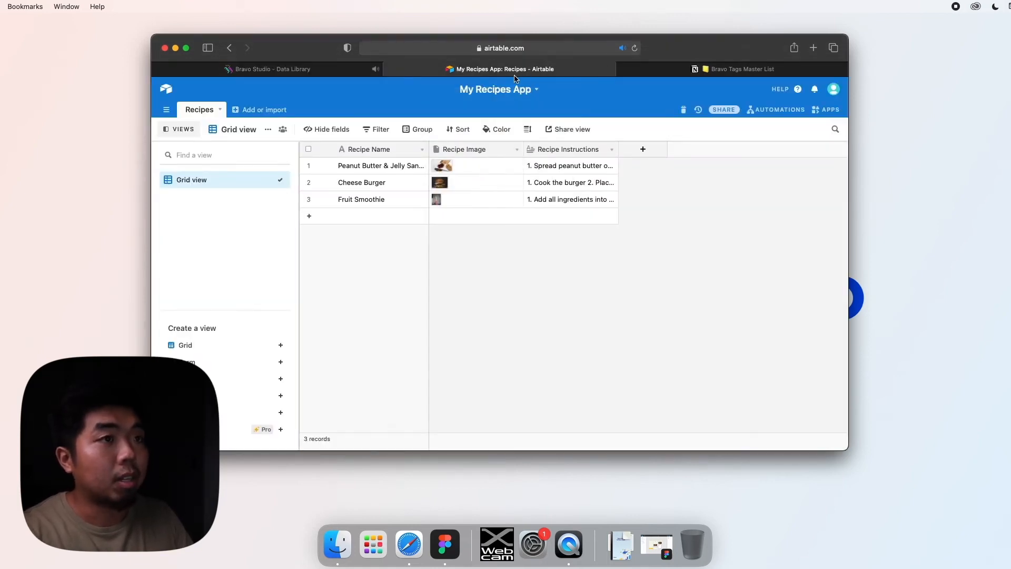
pyautogui.click(730, 112)
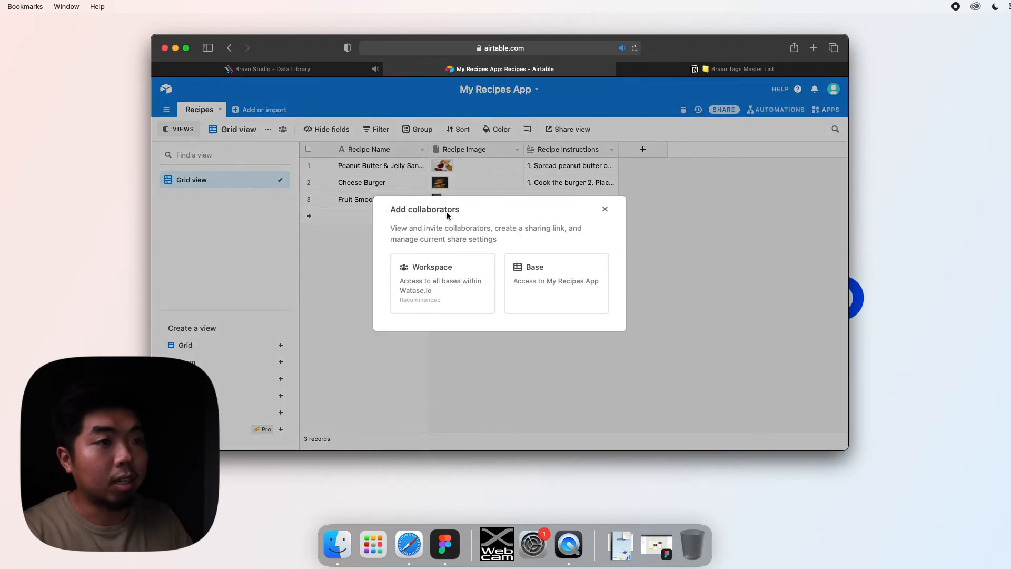
pyautogui.click(545, 290)
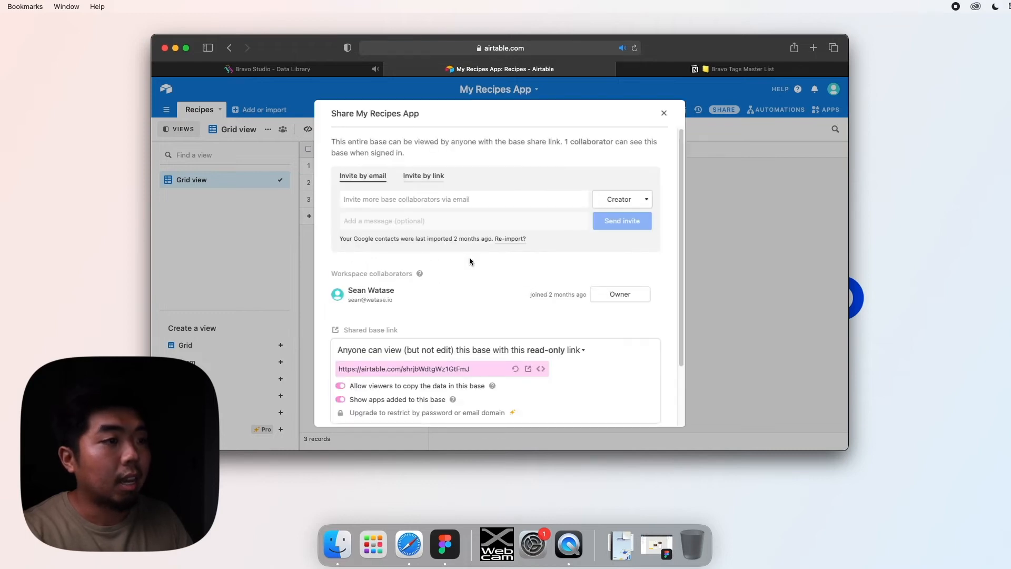
pyautogui.scroll(-3, 469, 257)
pyautogui.click(422, 310)
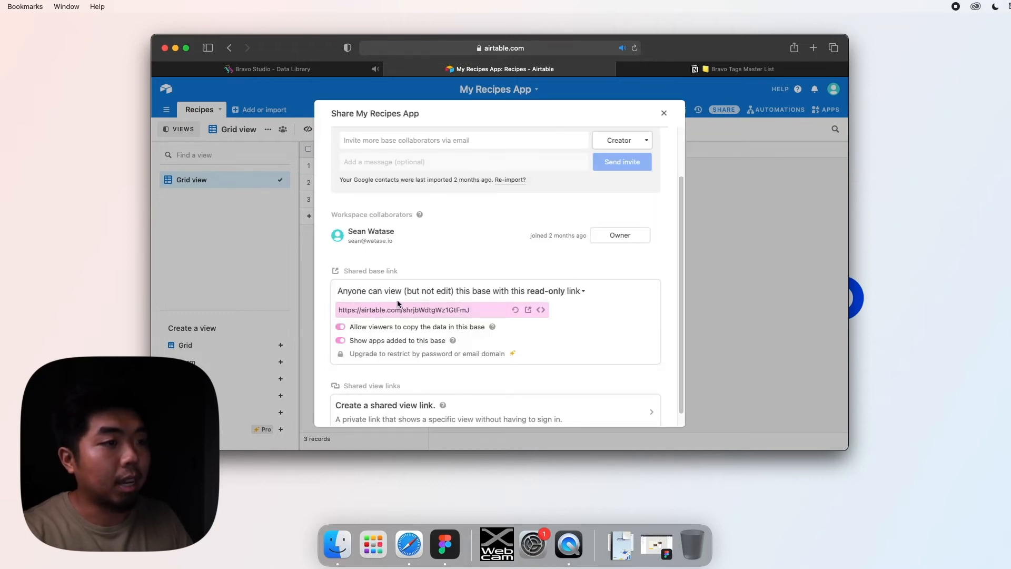
pyautogui.click(470, 311)
pyautogui.press('super+c')
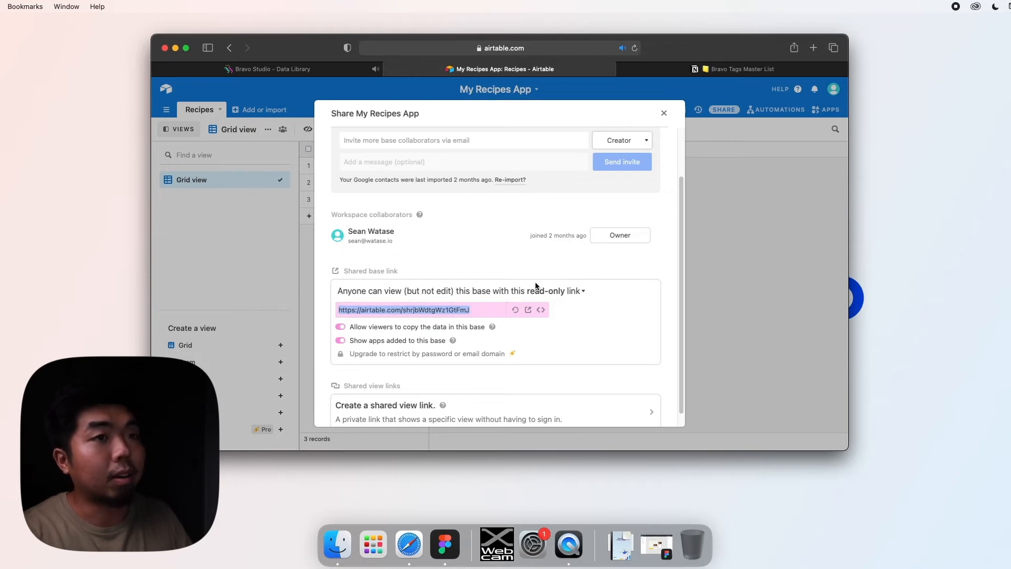
pyautogui.click(663, 113)
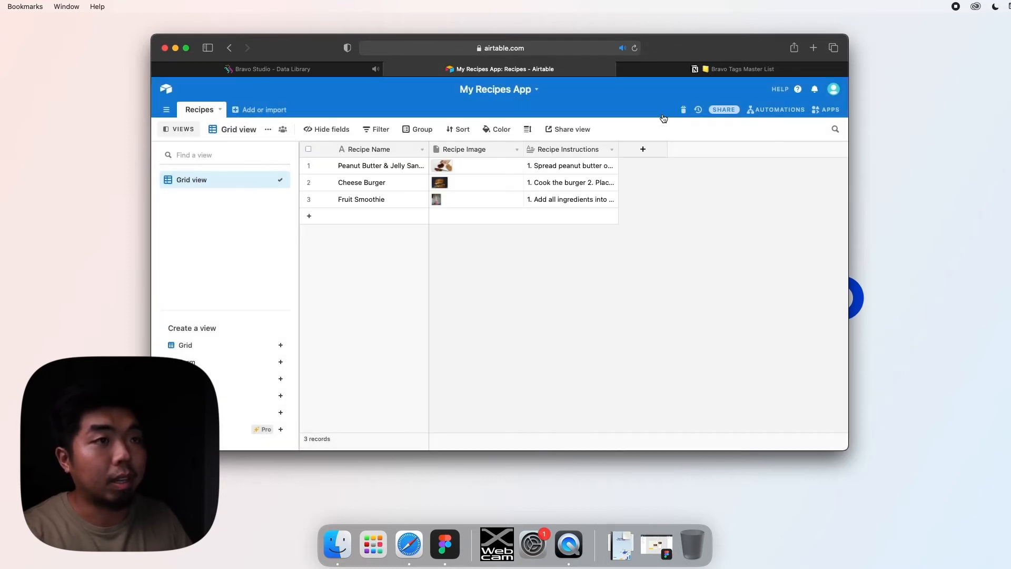
# Step: Return to Bravo Studio, paste the copied link as the Base Share Link and continue to the API key entry
pyautogui.click(335, 69)
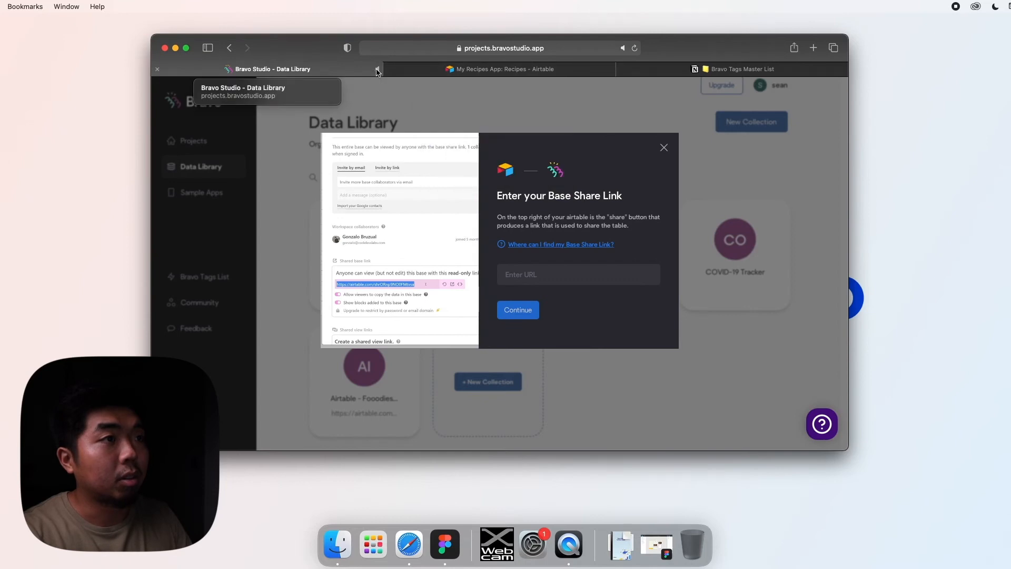
pyautogui.click(532, 271)
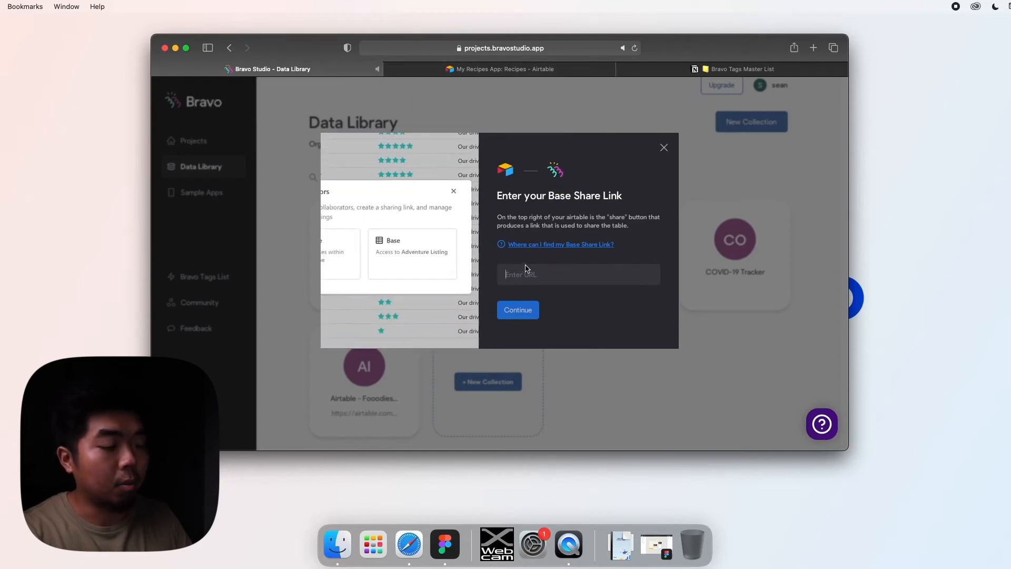
pyautogui.press('super+v')
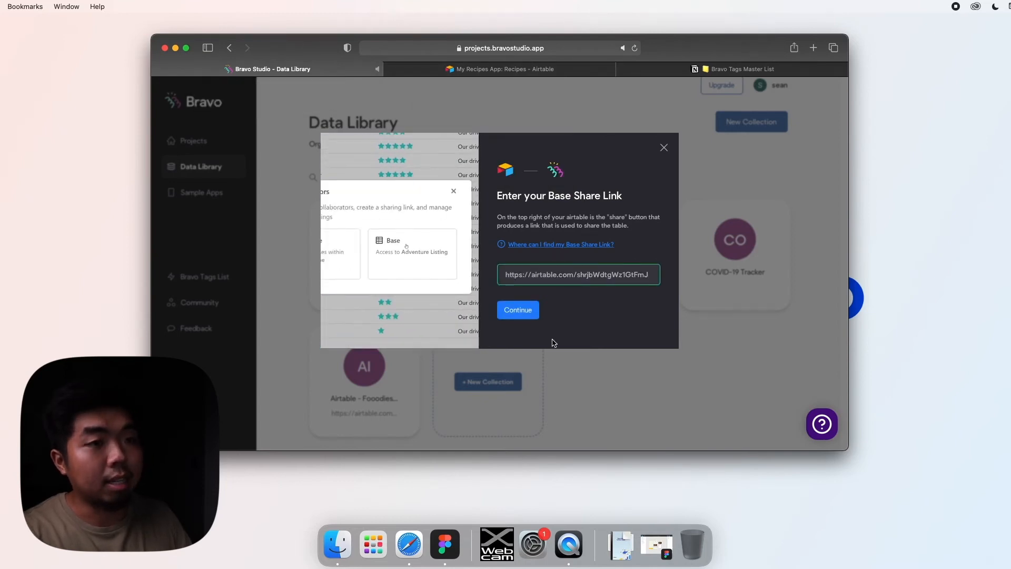
pyautogui.click(529, 315)
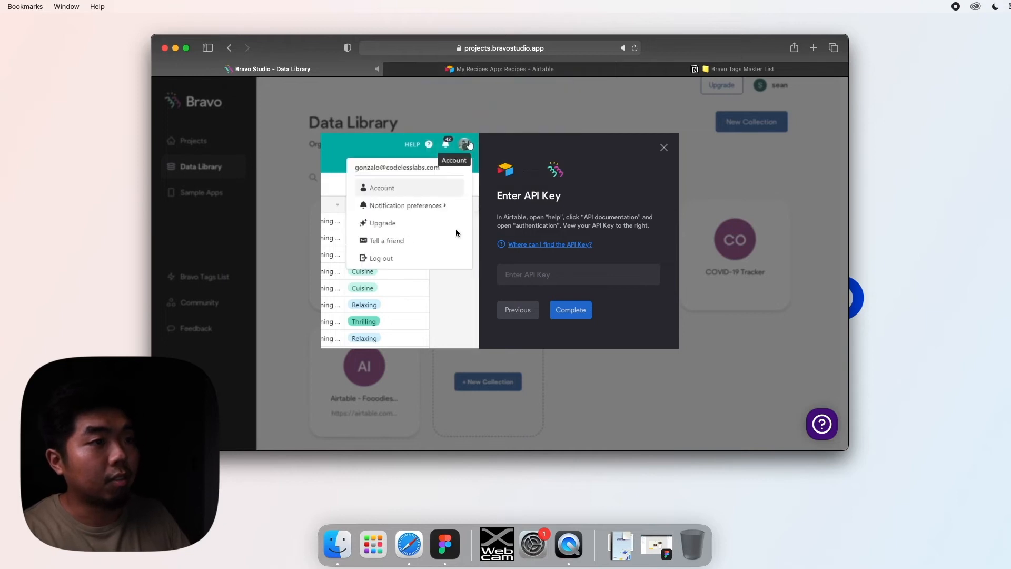
# Step: Open the Airtable account overview and copy the personal API key
pyautogui.click(490, 72)
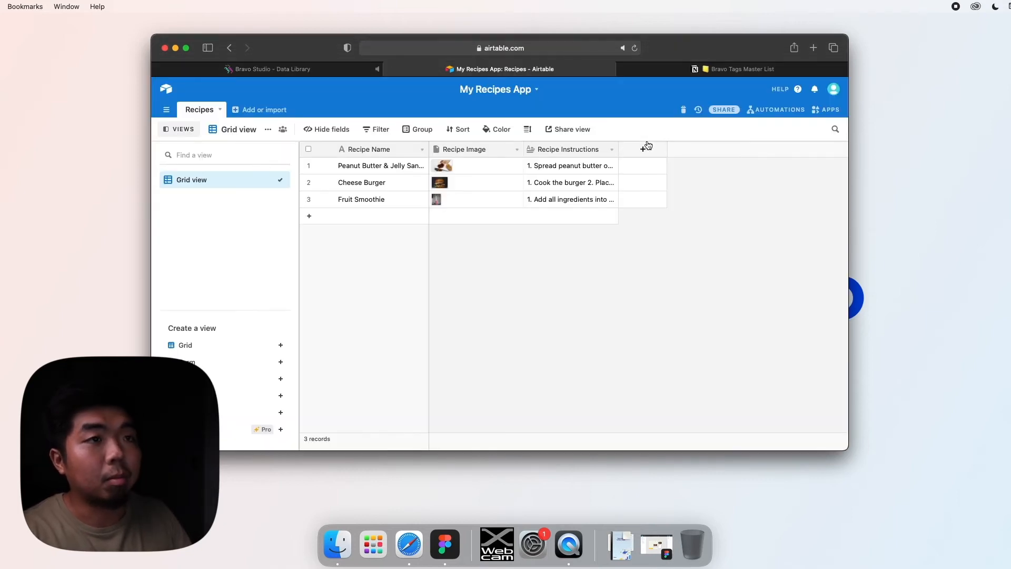
pyautogui.click(836, 91)
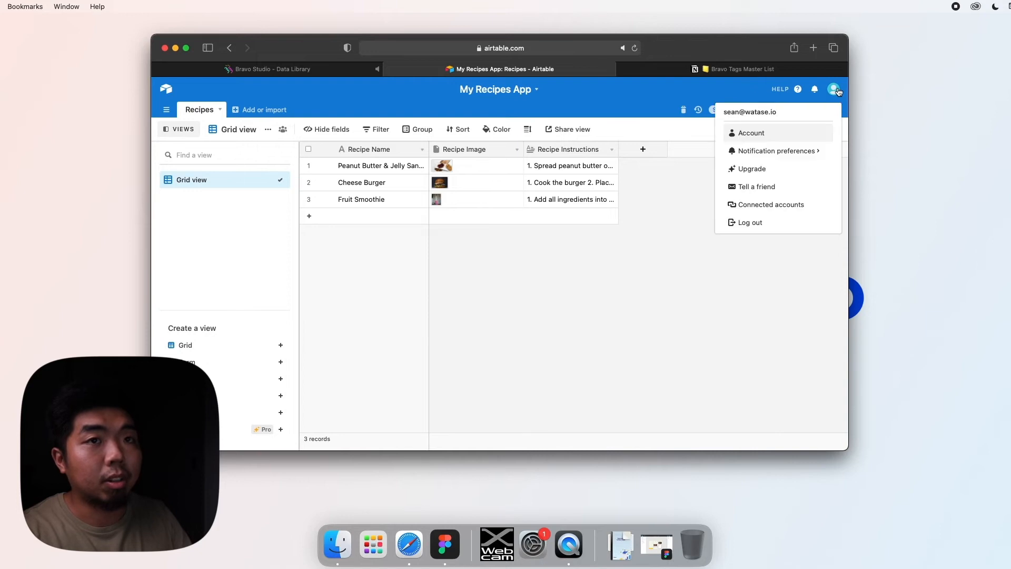
pyautogui.click(739, 134)
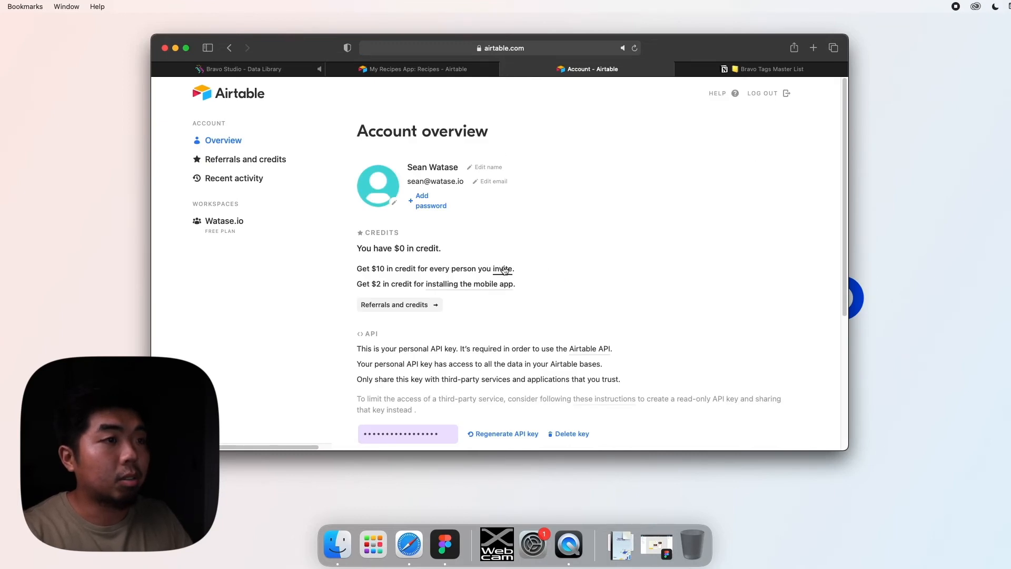
pyautogui.scroll(-2, 595, 290)
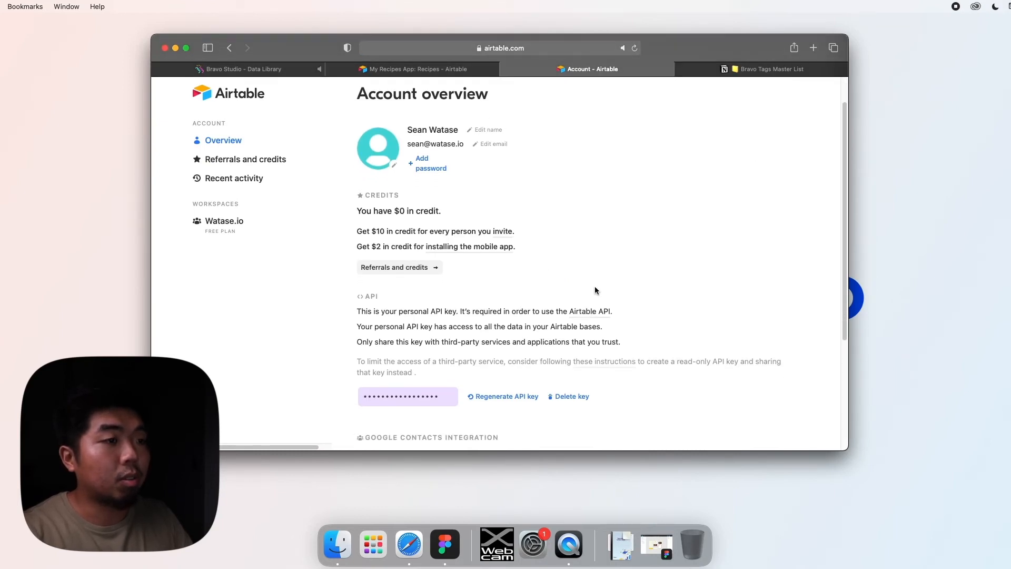
pyautogui.scroll(-4, 474, 354)
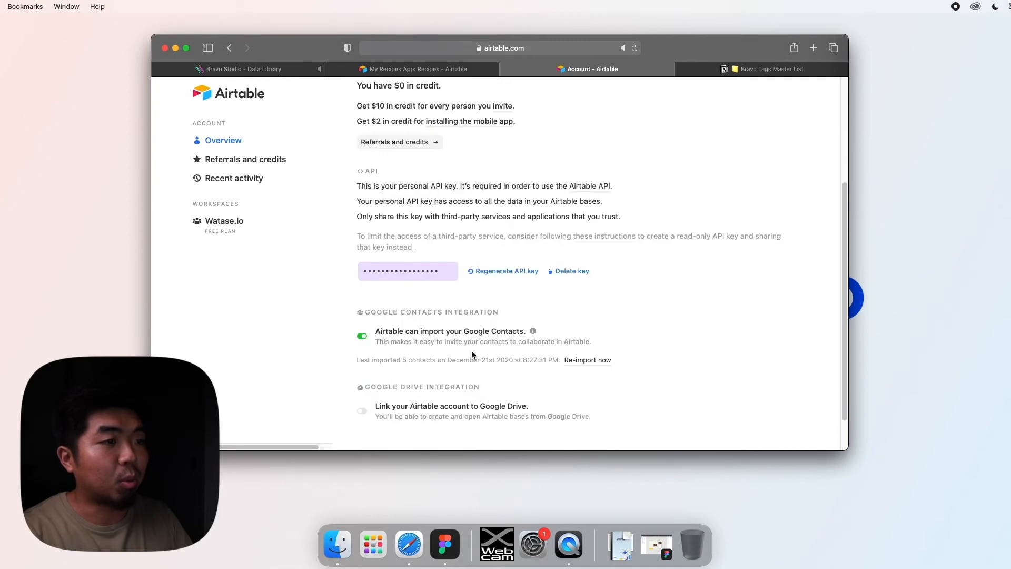
pyautogui.click(401, 270)
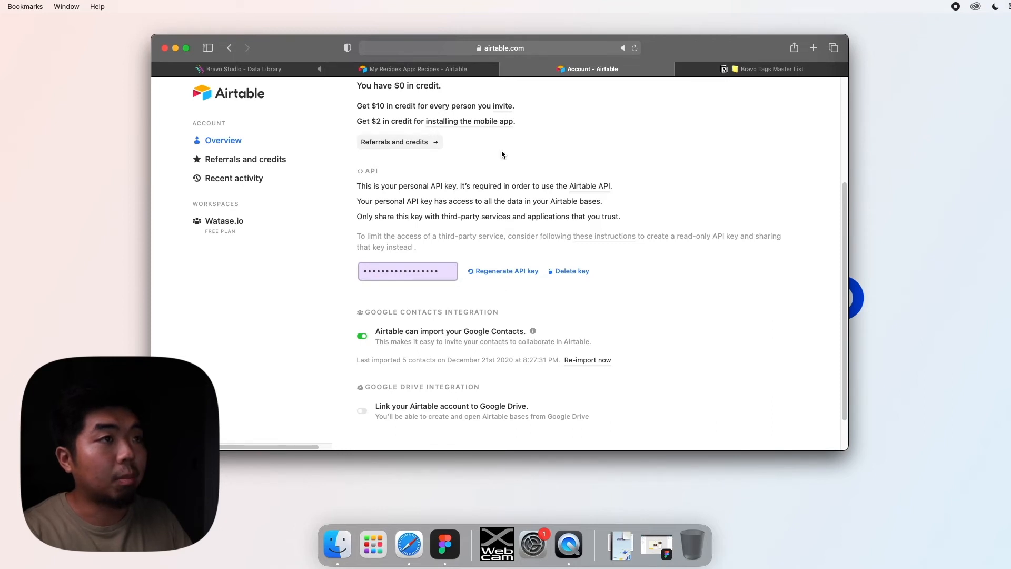
# Step: Paste the Airtable API key into Bravo Studio's new collection setup and complete the connection
pyautogui.click(274, 73)
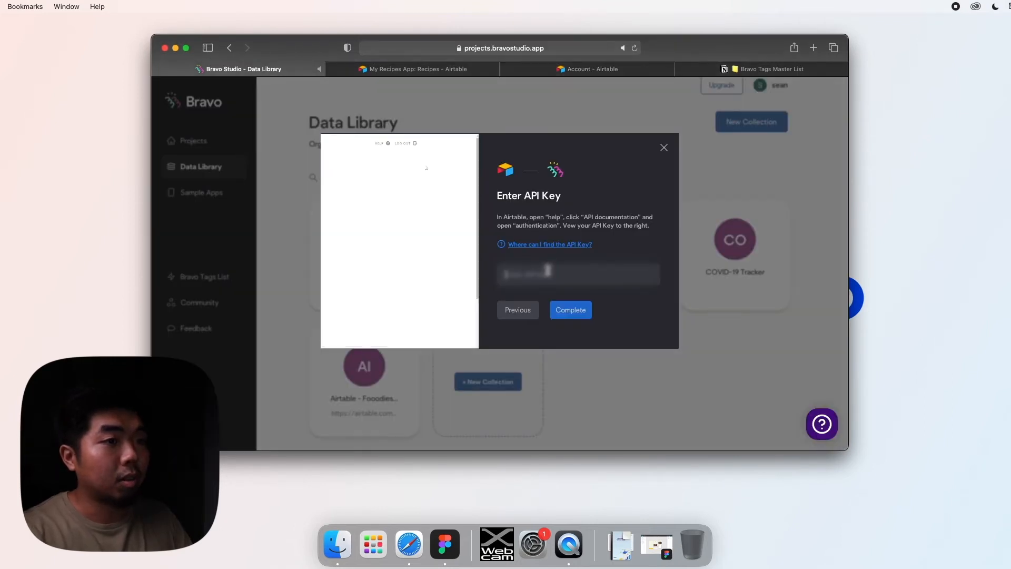
pyautogui.click(547, 270)
pyautogui.press('super+v')
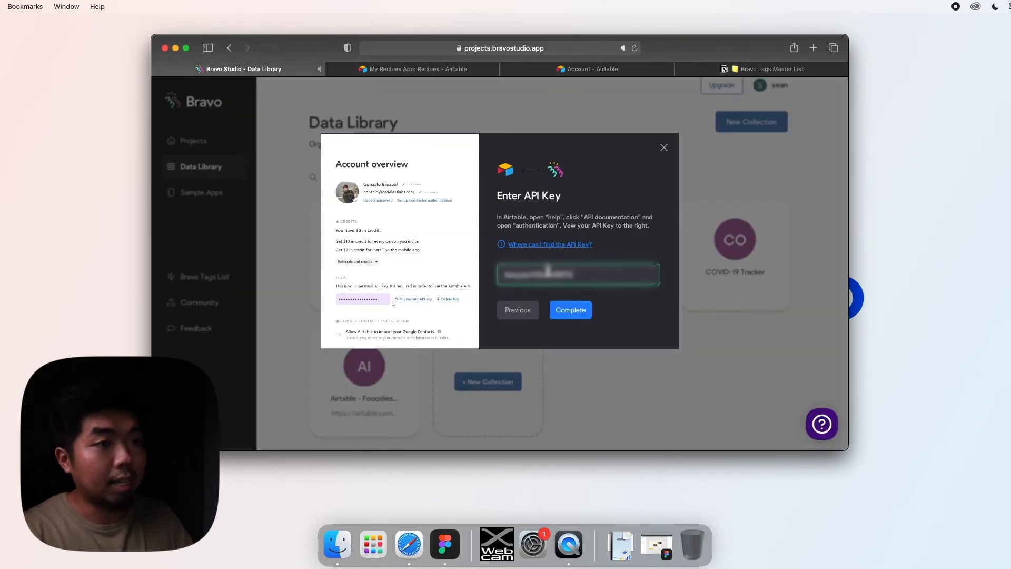
pyautogui.click(565, 311)
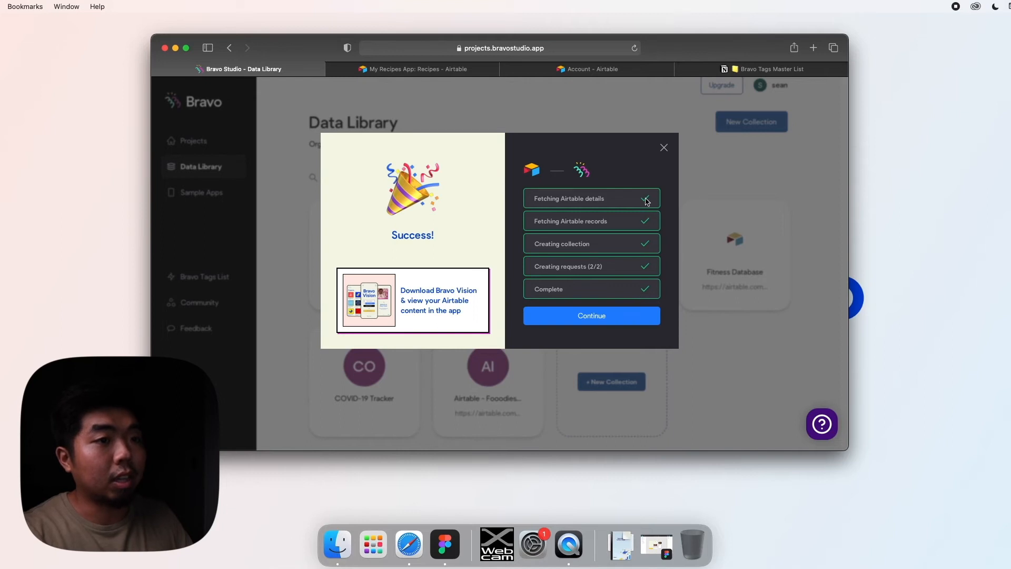
# Step: Open the new My Recipes App collection to view its requests, and return to the Projects overview
pyautogui.click(610, 320)
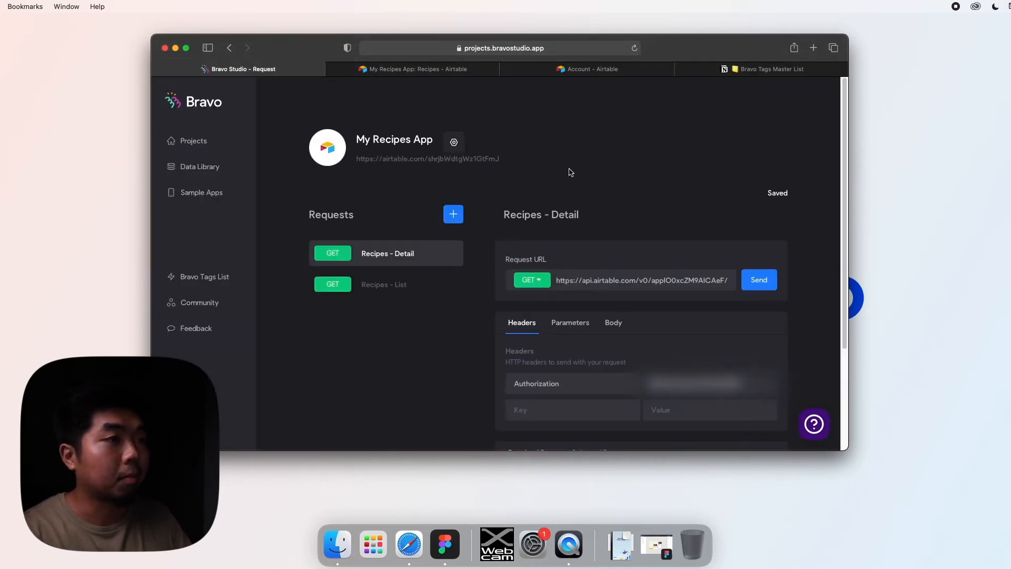
pyautogui.scroll(-1, 558, 176)
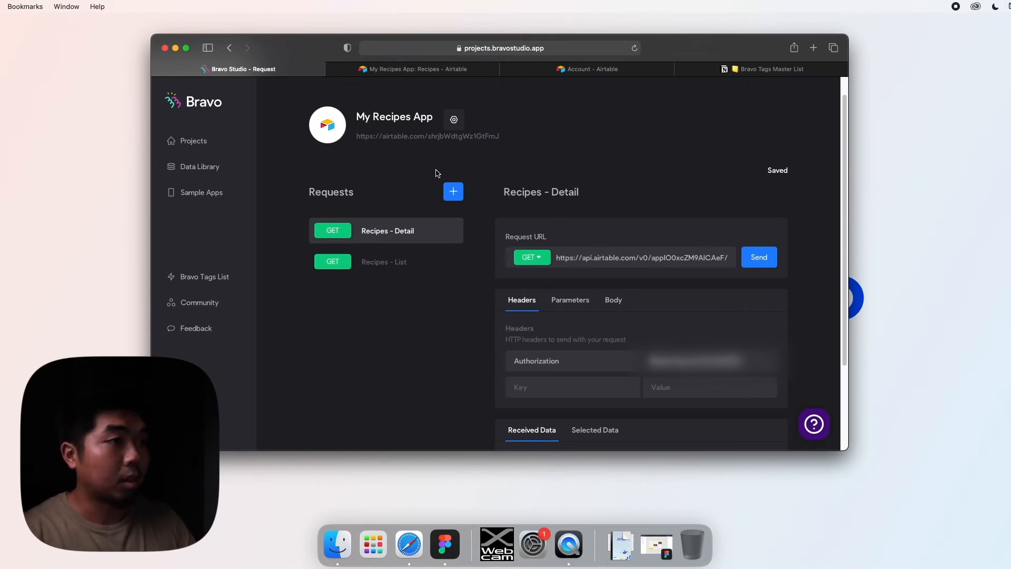
pyautogui.click(193, 141)
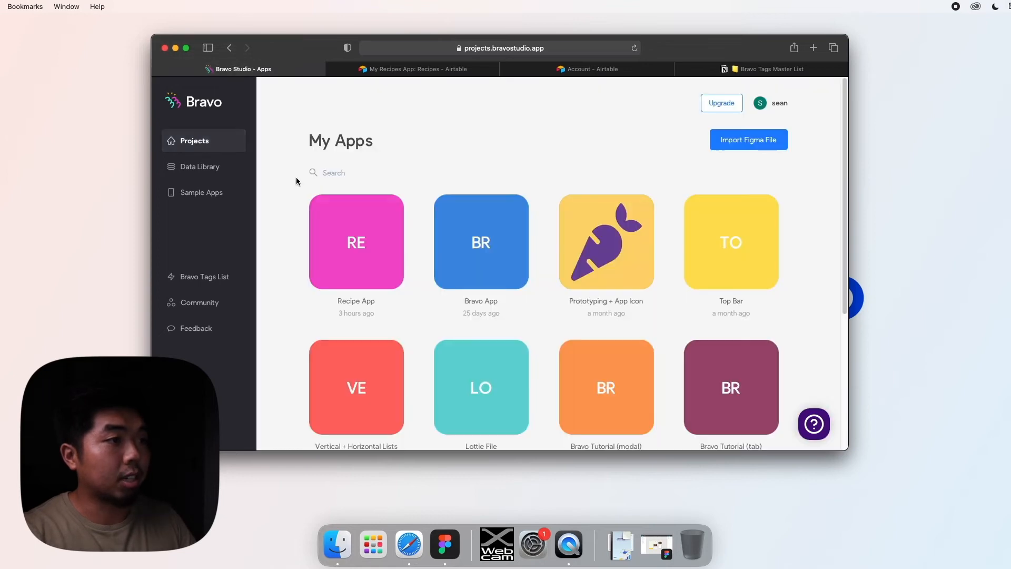
# Step: Open the Recipe App project and start data binding on its Home Screen
pyautogui.click(356, 237)
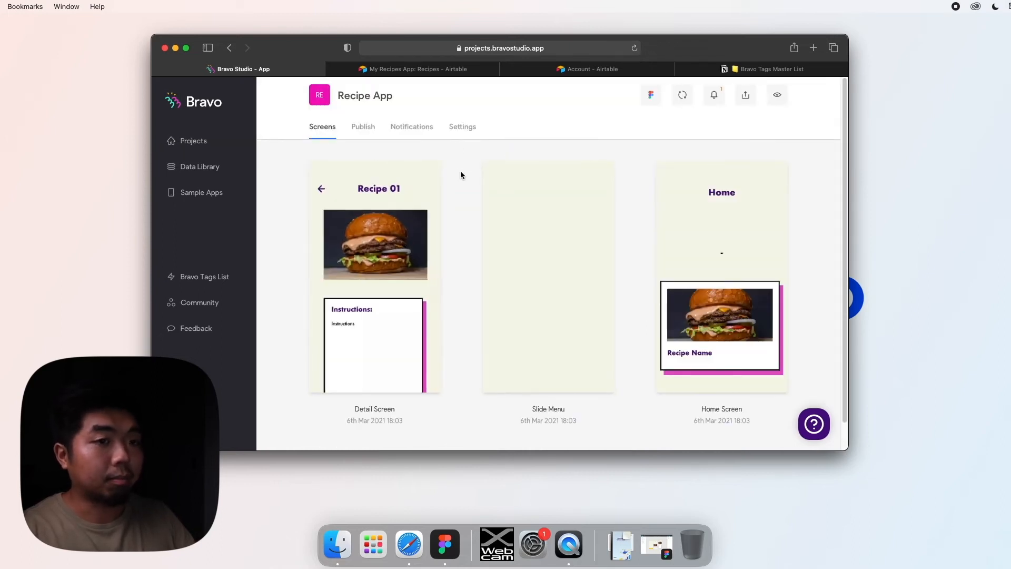
pyautogui.scroll(-1, 462, 176)
pyautogui.moveTo(767, 256)
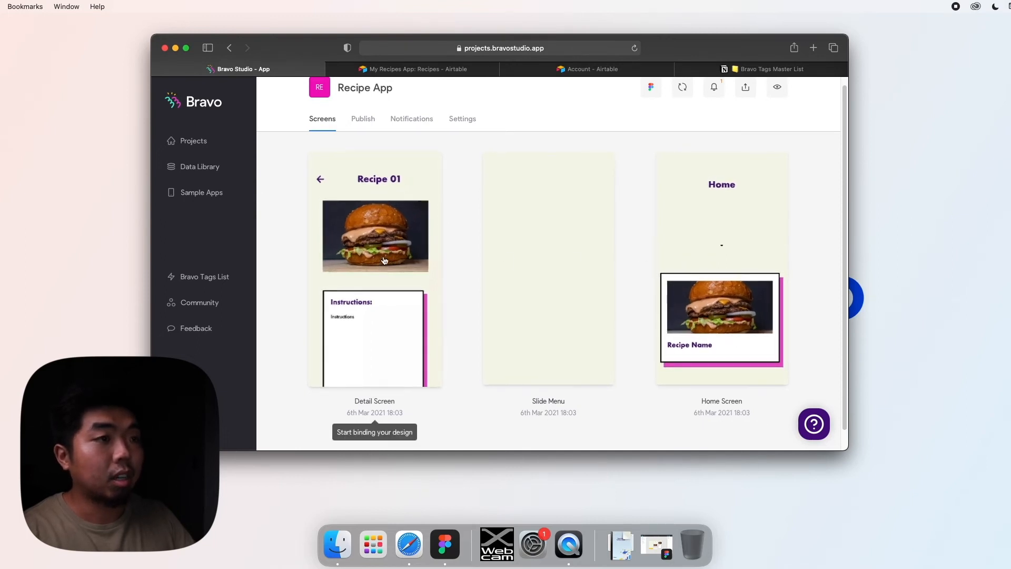
pyautogui.click(728, 198)
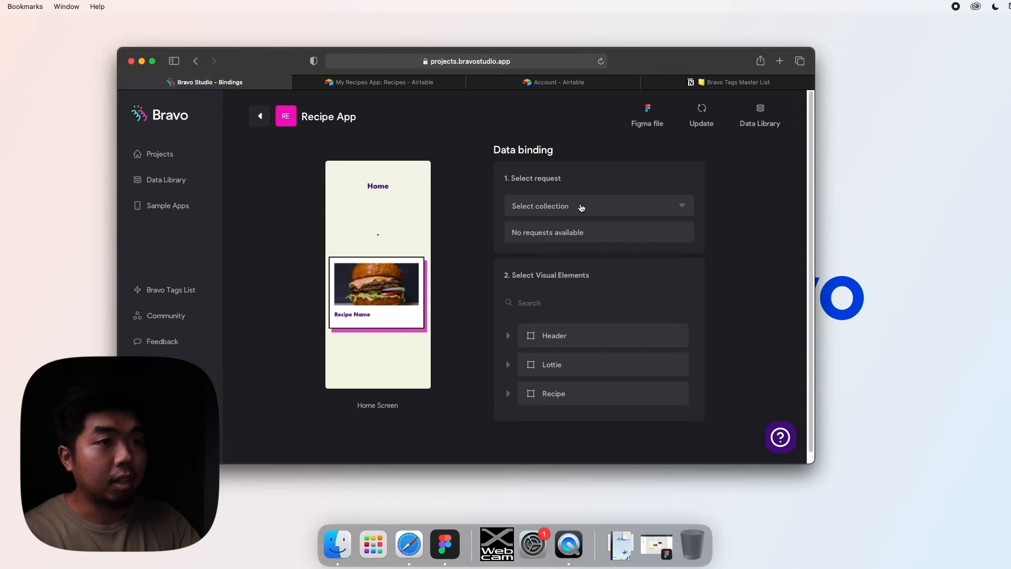
# Step: Choose the My Recipes App collection and its Recipes - List request as the Home Screen's data source
pyautogui.click(579, 206)
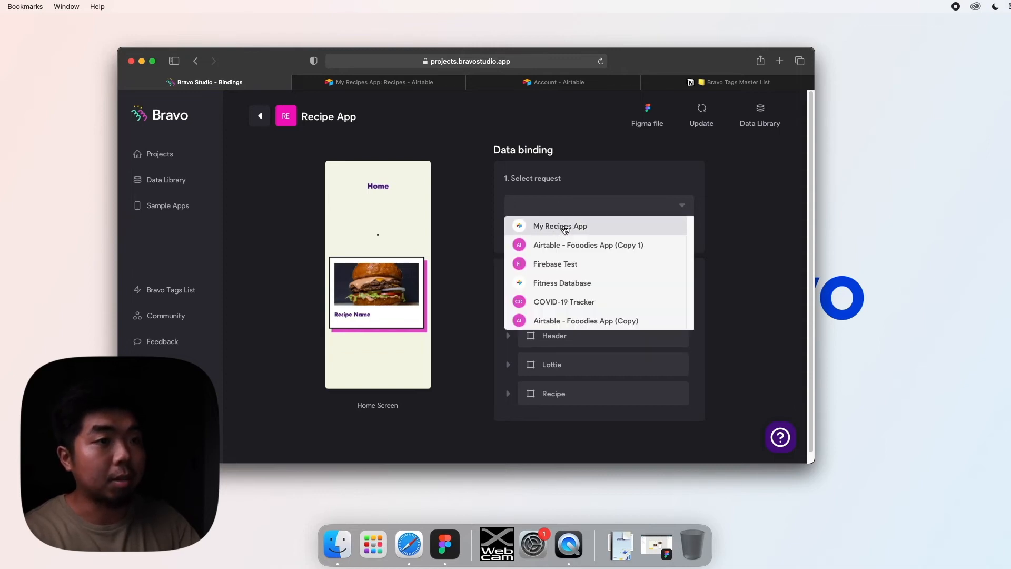
pyautogui.click(561, 230)
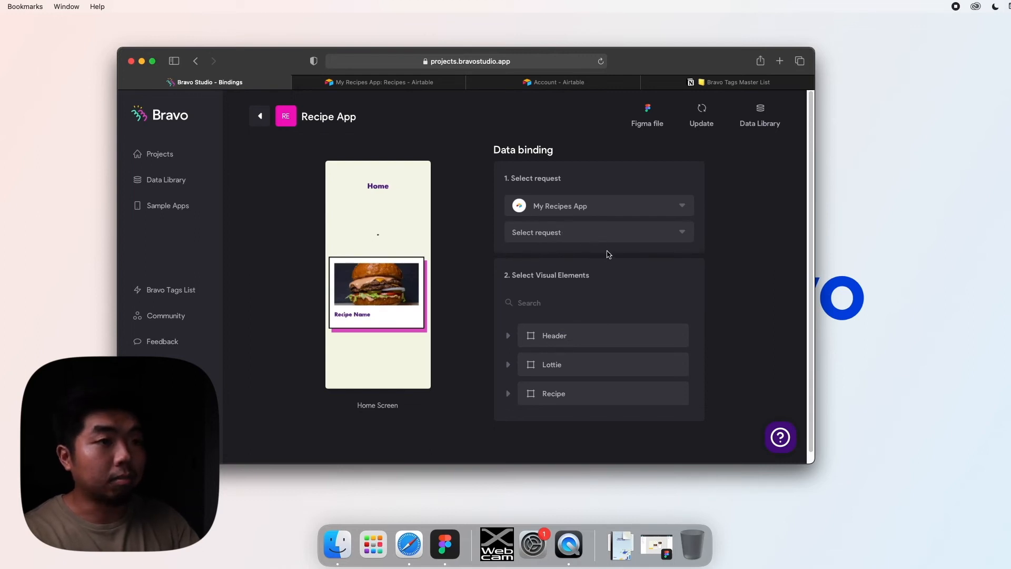
pyautogui.click(537, 235)
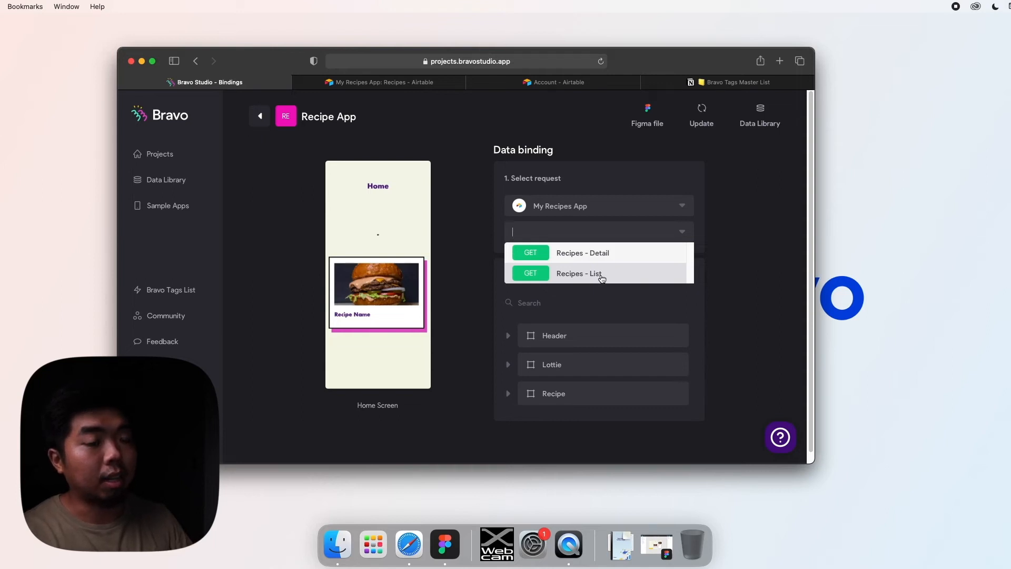
pyautogui.click(600, 275)
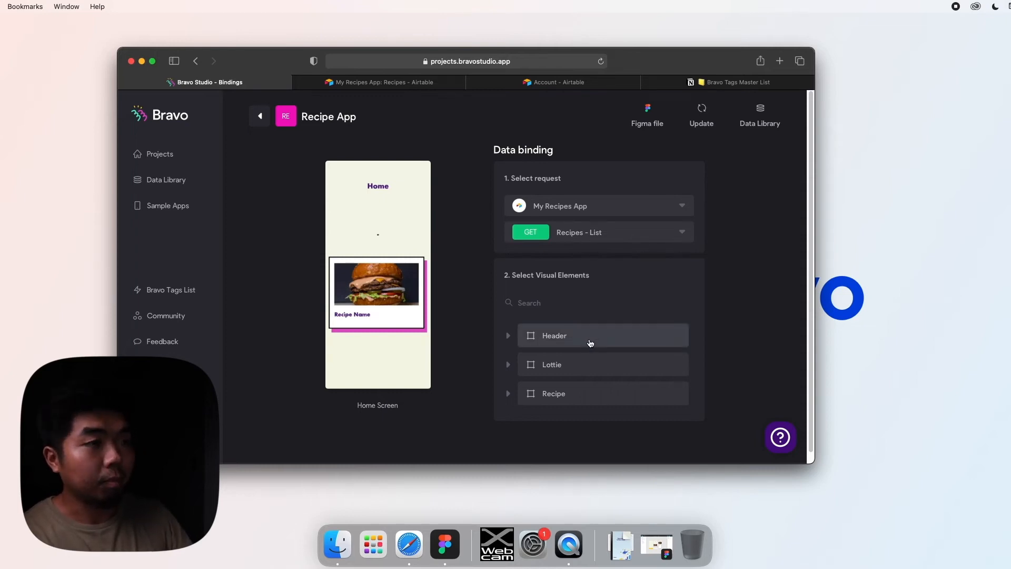
# Step: Widen the browser window and bind the Home Screen's Recipe container to Records from the Recipes - List request
pyautogui.moveTo(408, 287)
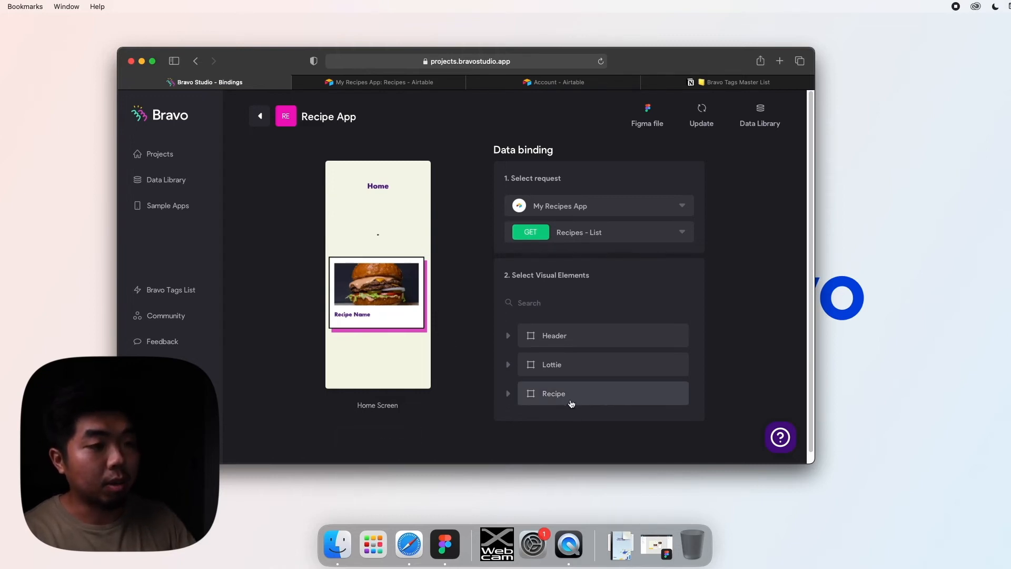
pyautogui.click(580, 402)
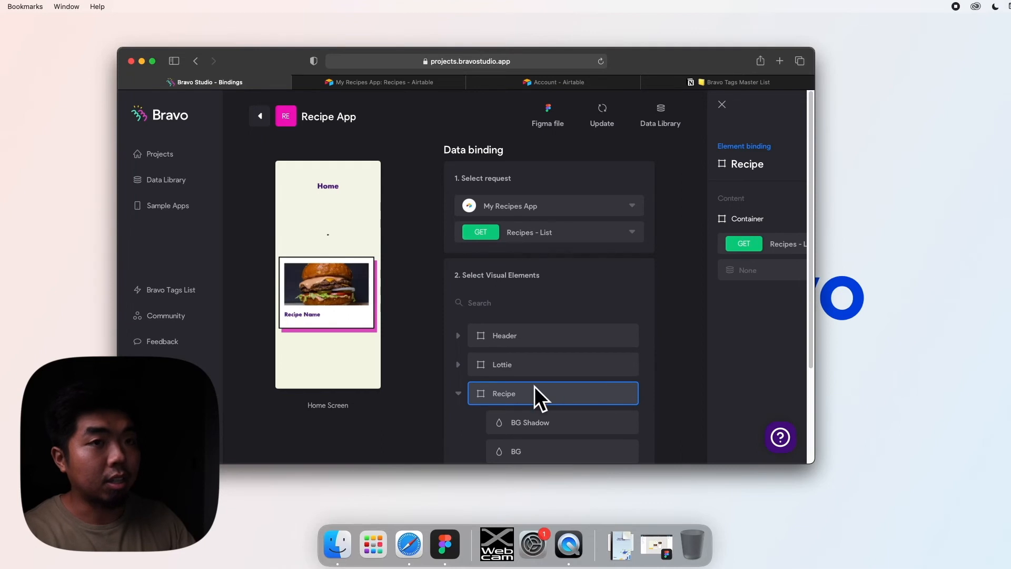
pyautogui.moveTo(815, 332); pyautogui.dragTo(910, 332)
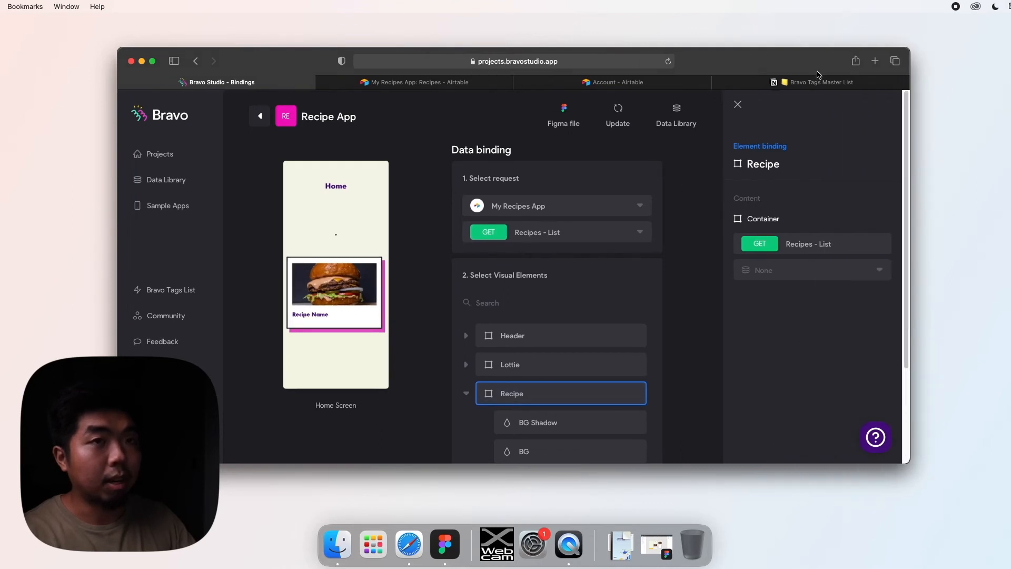
pyautogui.moveTo(819, 74); pyautogui.dragTo(776, 73)
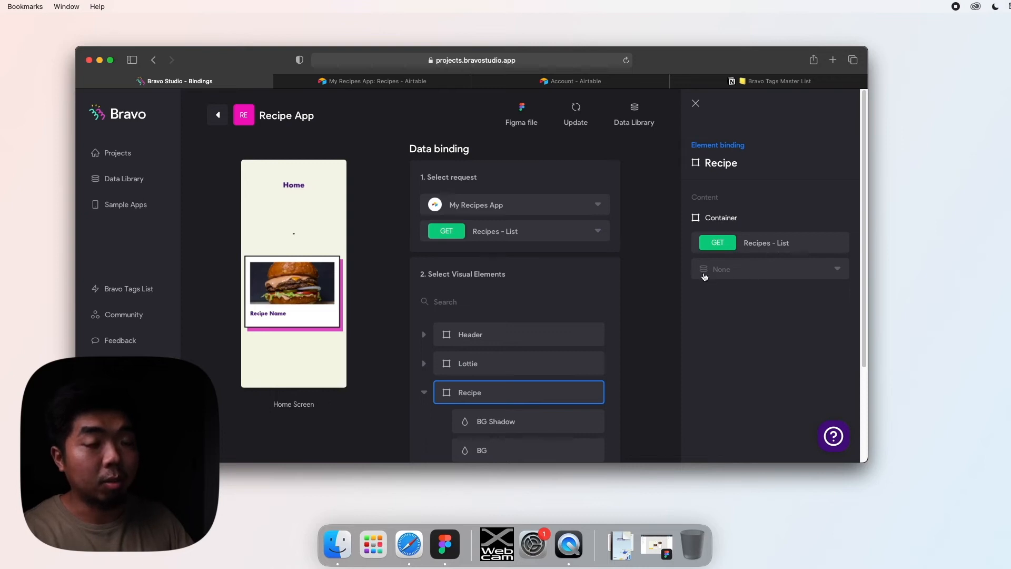
pyautogui.click(717, 274)
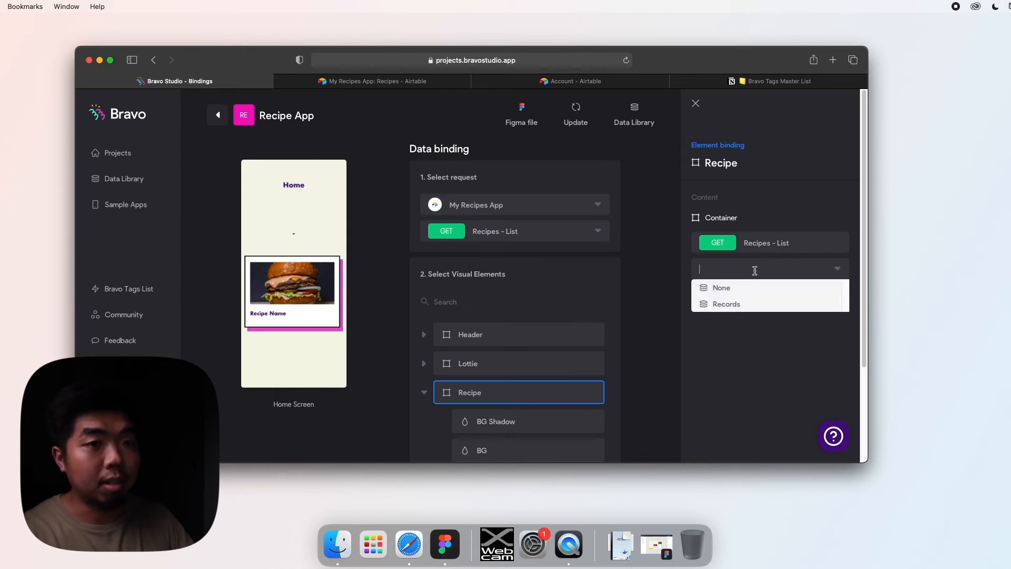
pyautogui.click(735, 309)
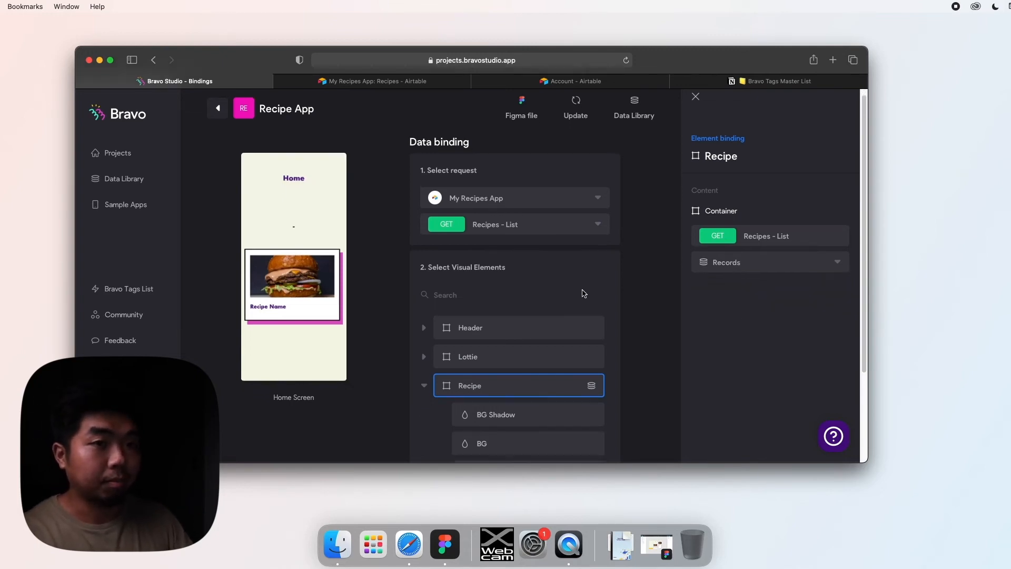
# Step: Bind the **Recipe Name text element inside the Recipe container to the Recipe Name field
pyautogui.scroll(-3, 582, 293)
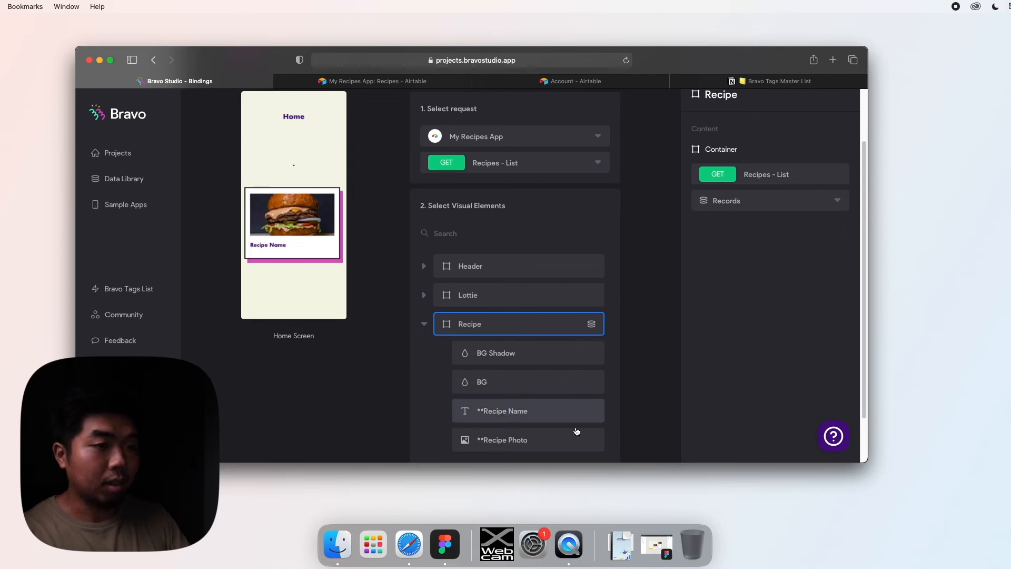
pyautogui.click(525, 416)
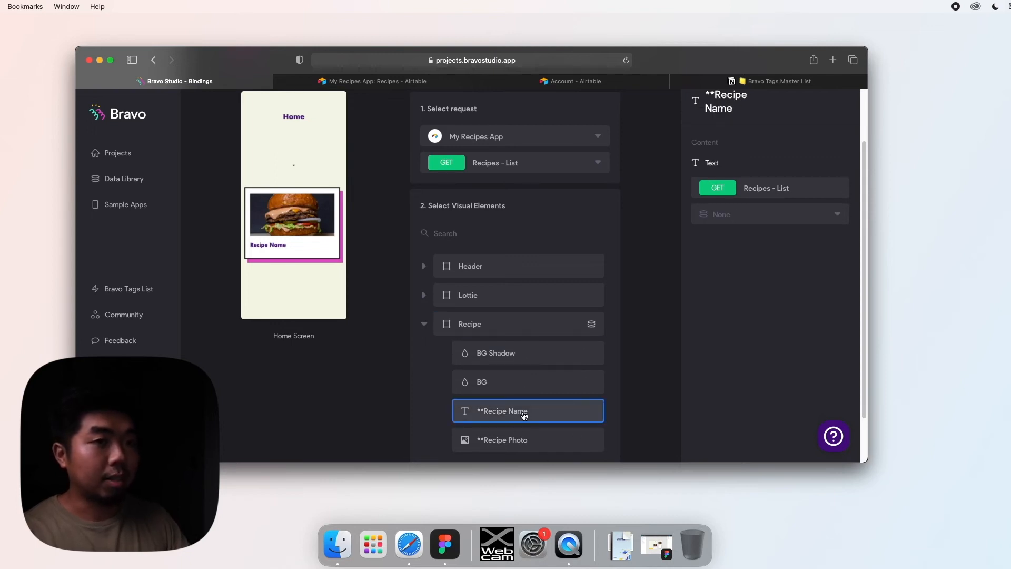
pyautogui.scroll(2, 717, 211)
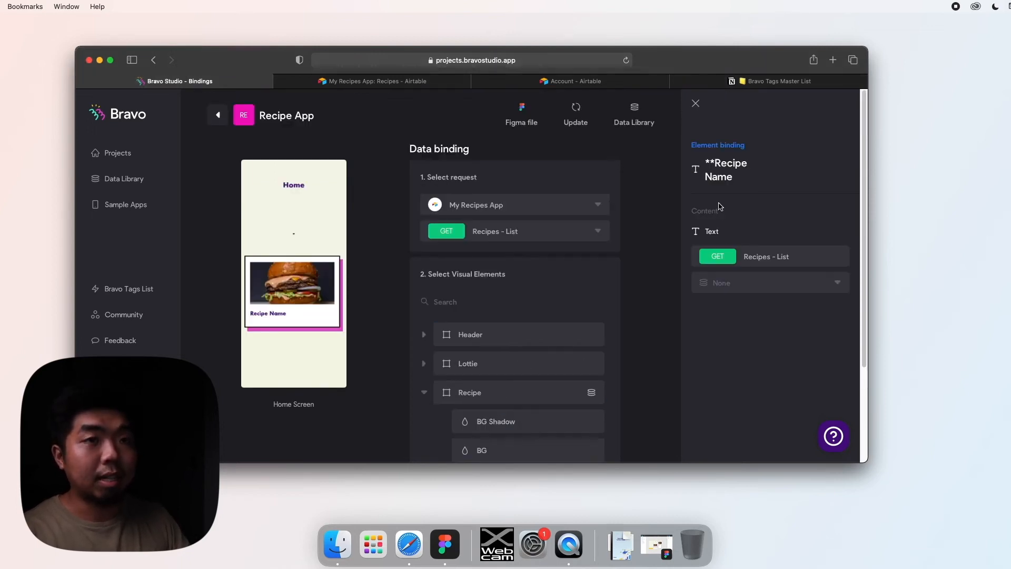
pyautogui.scroll(-3, 719, 206)
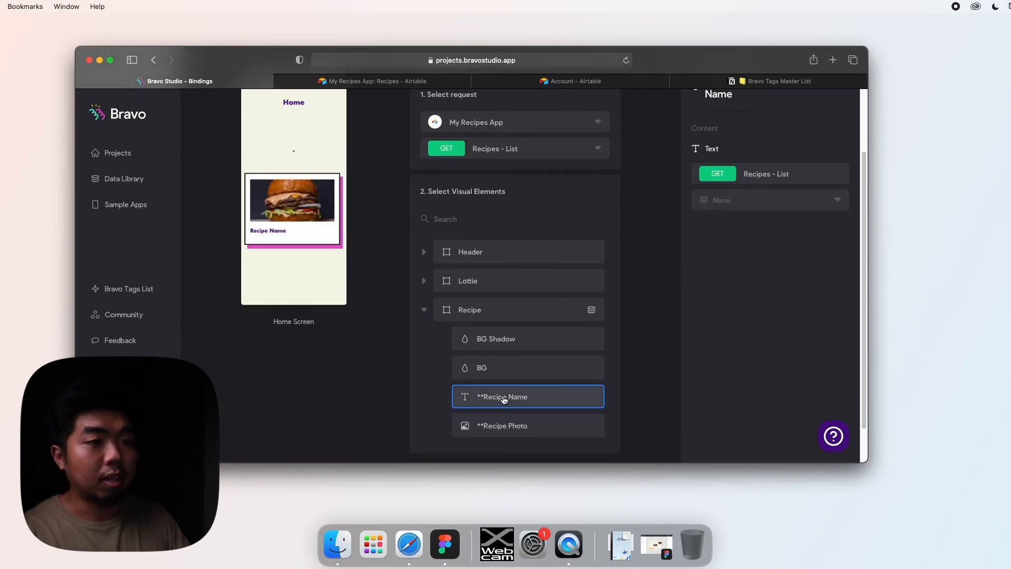
pyautogui.click(736, 206)
pyautogui.scroll(-10, 750, 244)
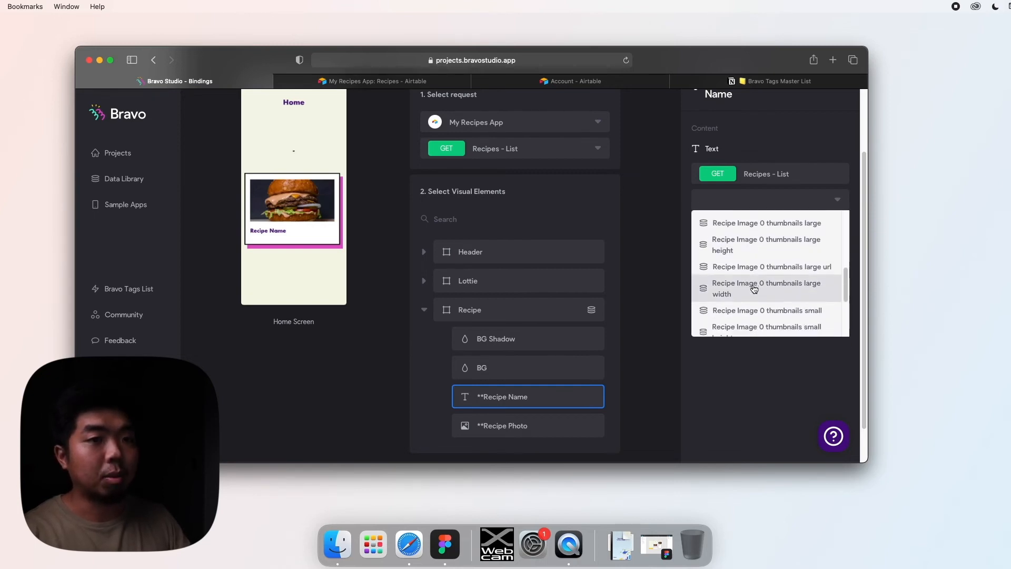
pyautogui.scroll(-2, 753, 289)
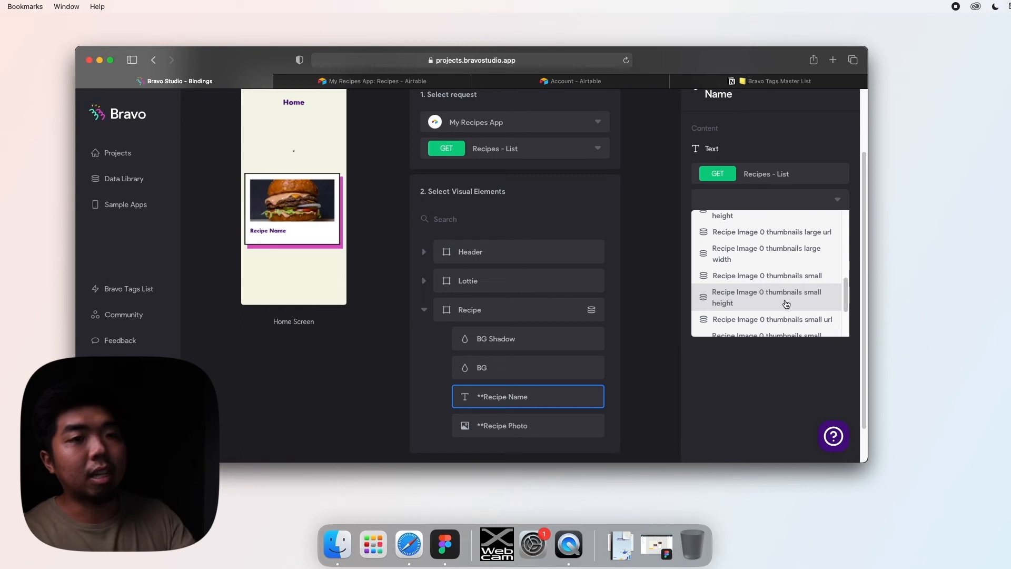
pyautogui.scroll(-2, 786, 292)
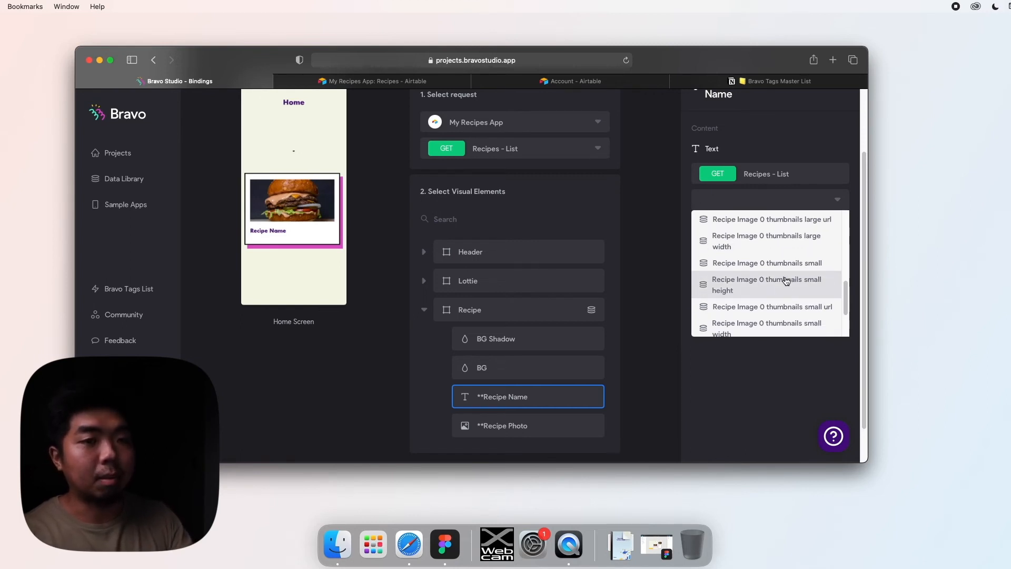
pyautogui.scroll(-3, 787, 289)
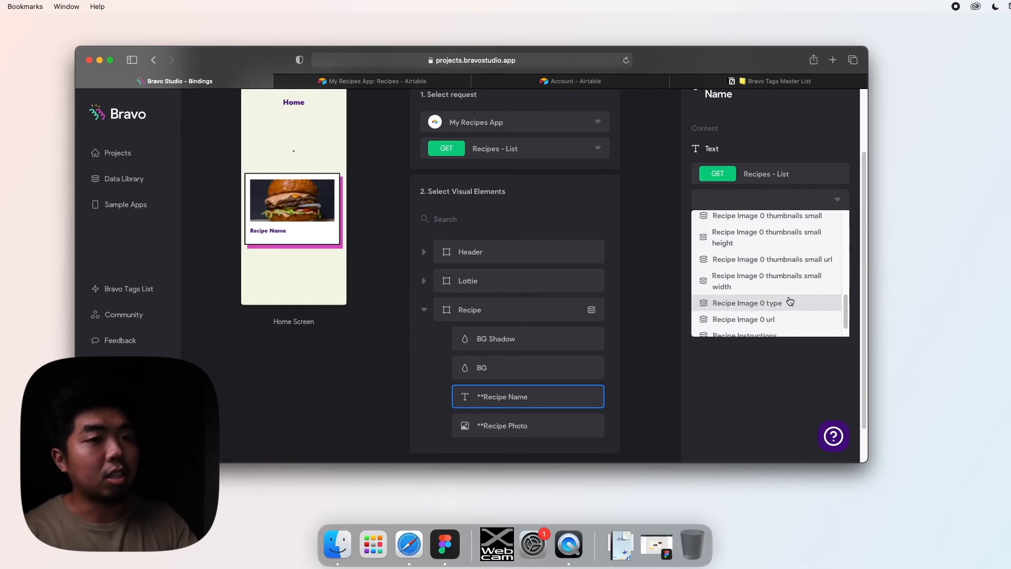
pyautogui.scroll(-1, 790, 298)
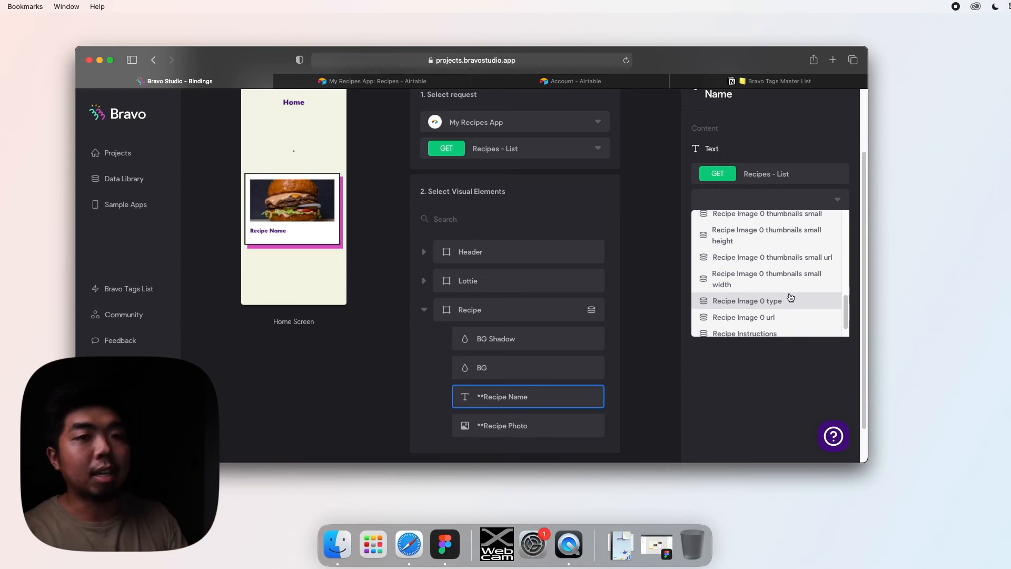
pyautogui.scroll(-1, 790, 297)
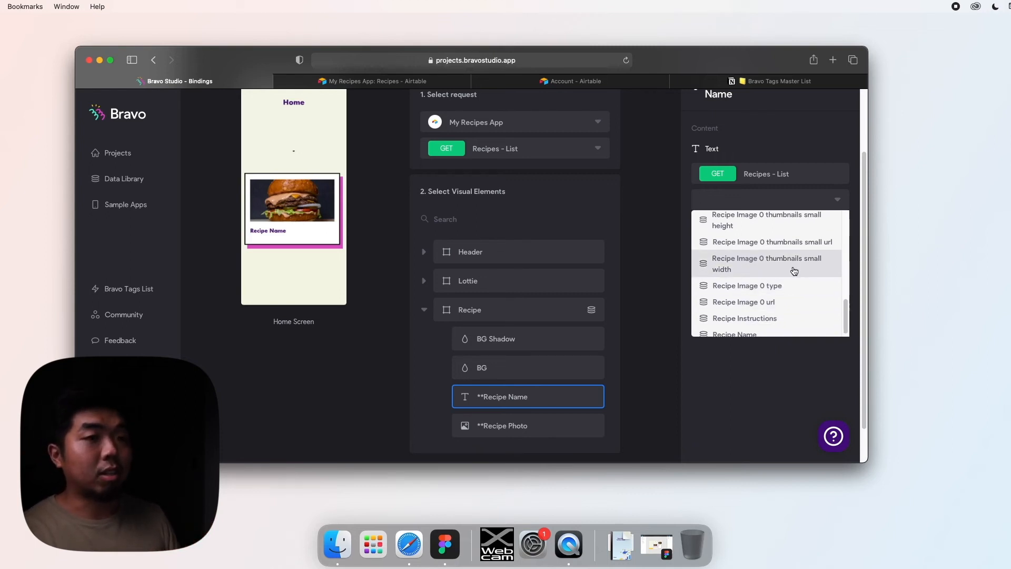
pyautogui.scroll(-1, 789, 287)
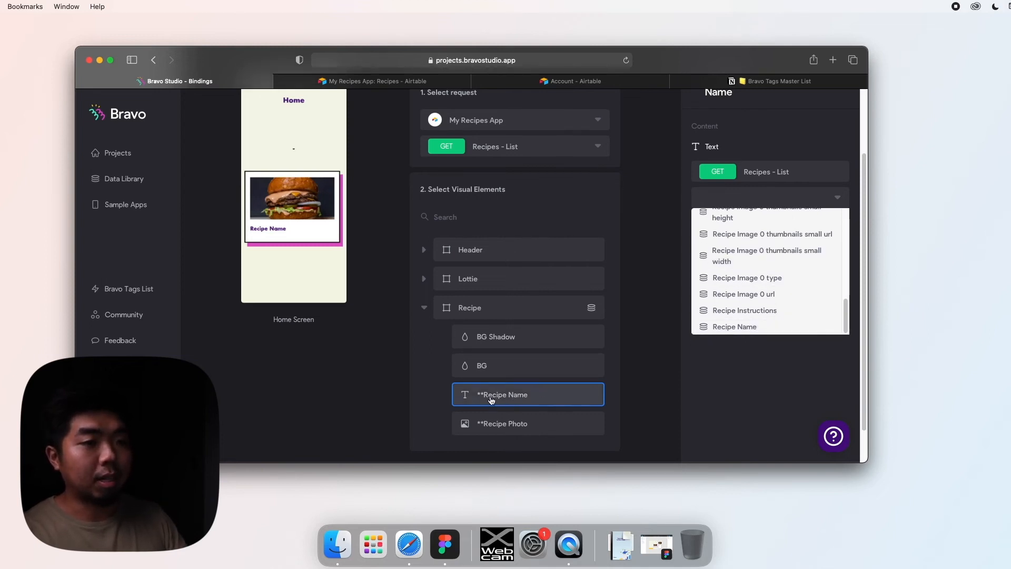
pyautogui.click(755, 331)
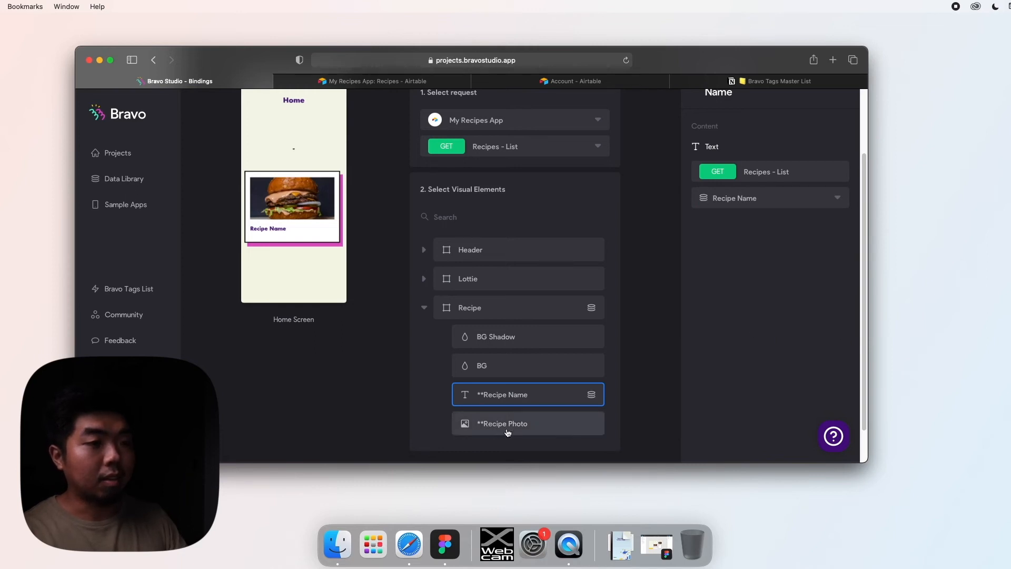
# Step: Bind the **Recipe Photo image element to the Recipe Image 0 url field, and collapse the Recipe container
pyautogui.click(561, 431)
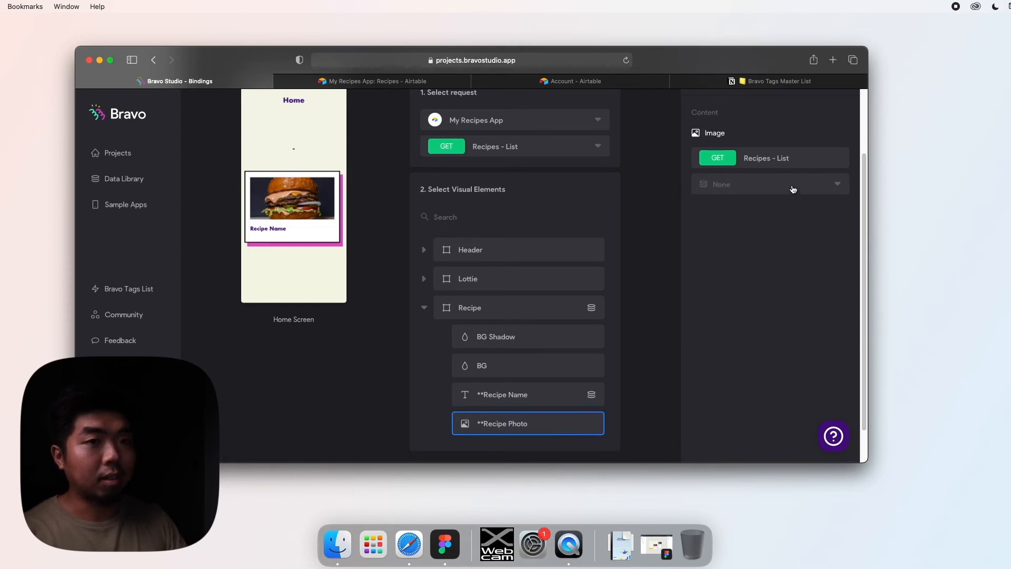
pyautogui.click(793, 190)
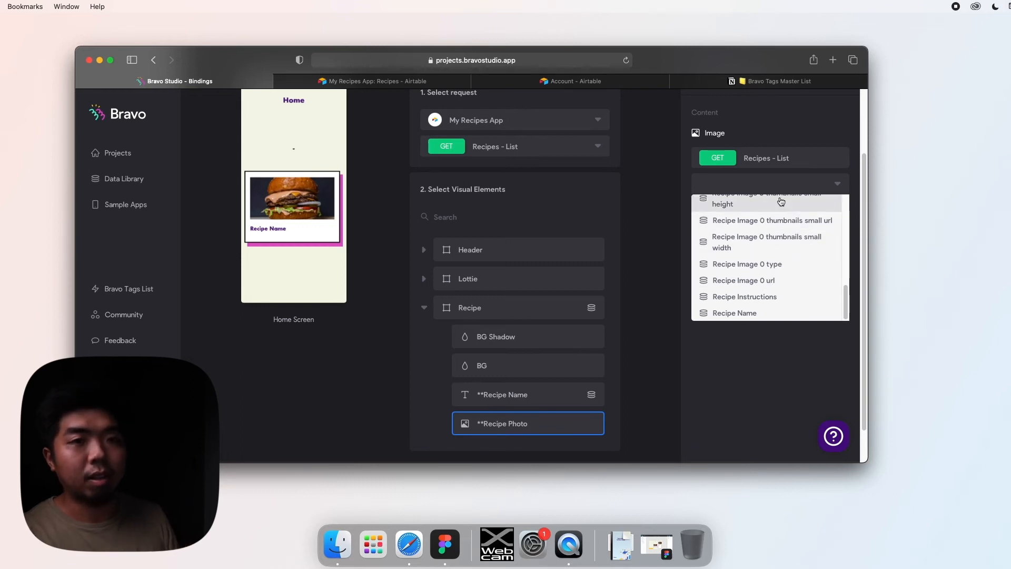
pyautogui.scroll(-1, 768, 236)
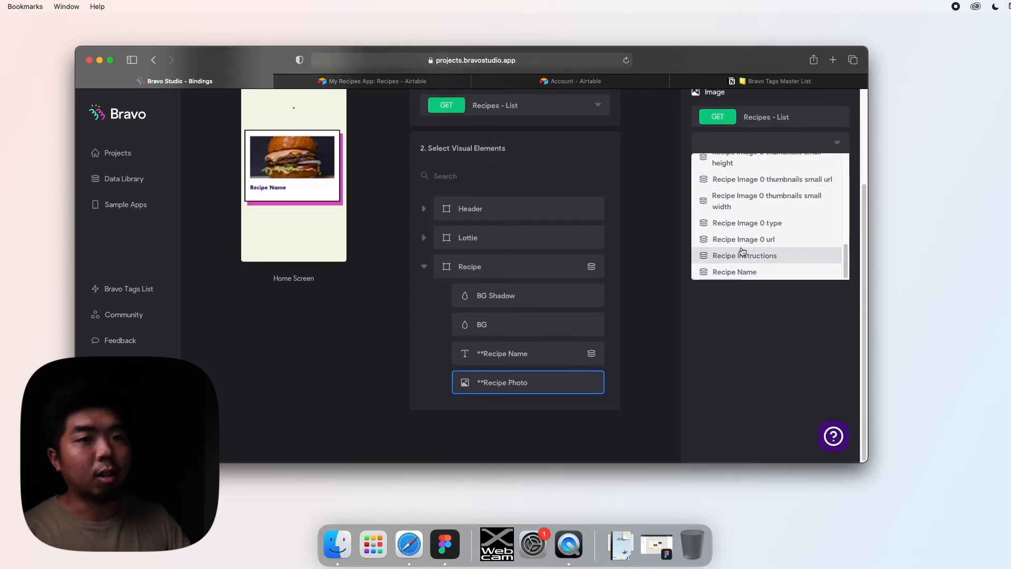
pyautogui.click(790, 241)
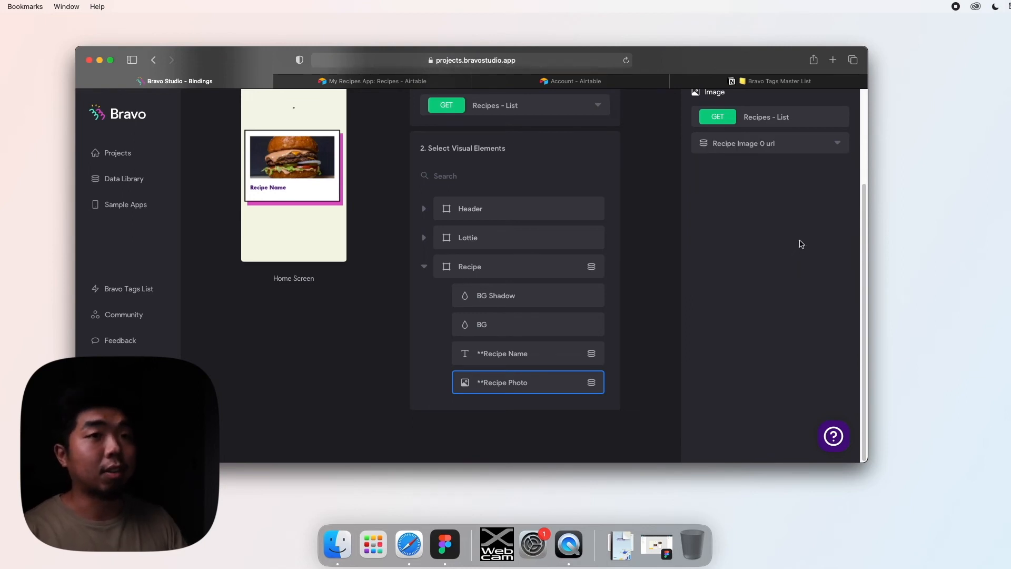
pyautogui.scroll(5, 637, 289)
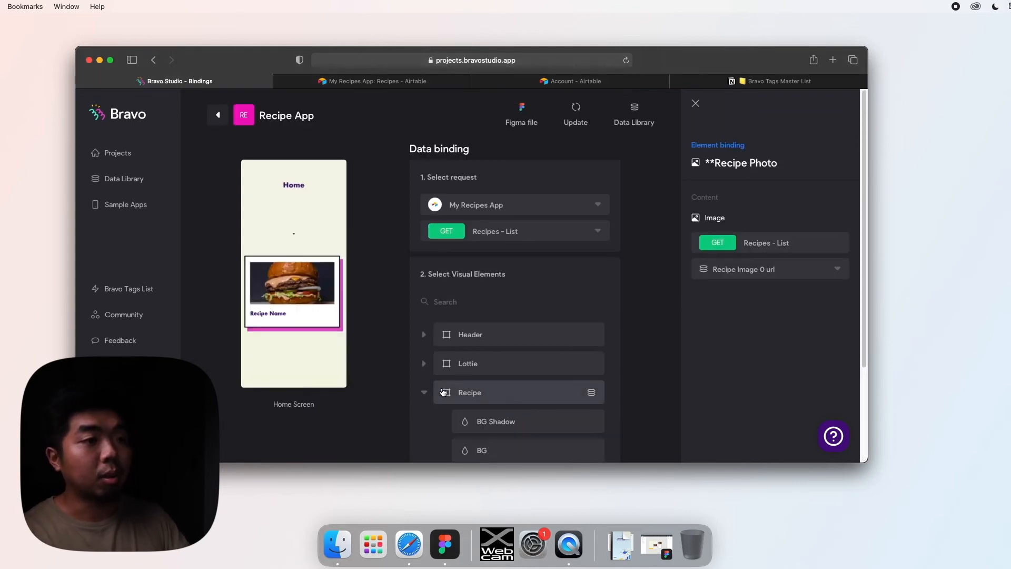
pyautogui.click(424, 392)
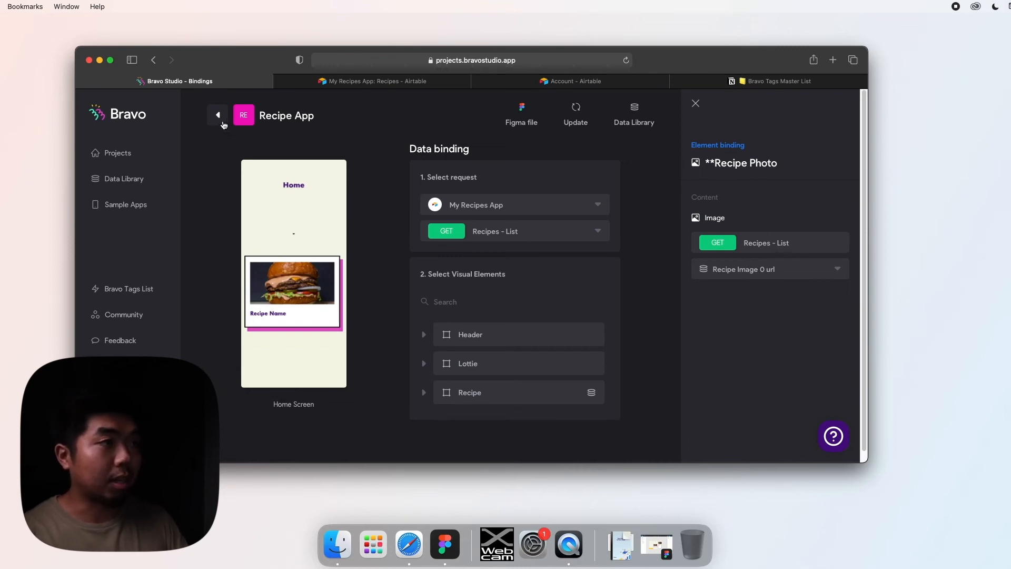
# Step: Open the Detail Screen's data binding and choose the My Recipes App collection with its Recipes - Detail request
pyautogui.click(215, 118)
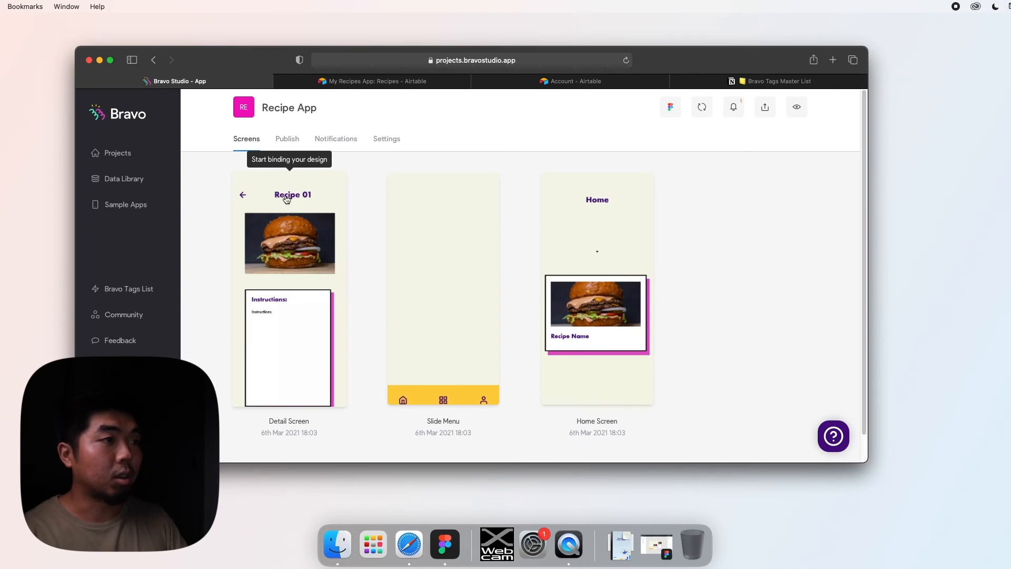
pyautogui.click(305, 332)
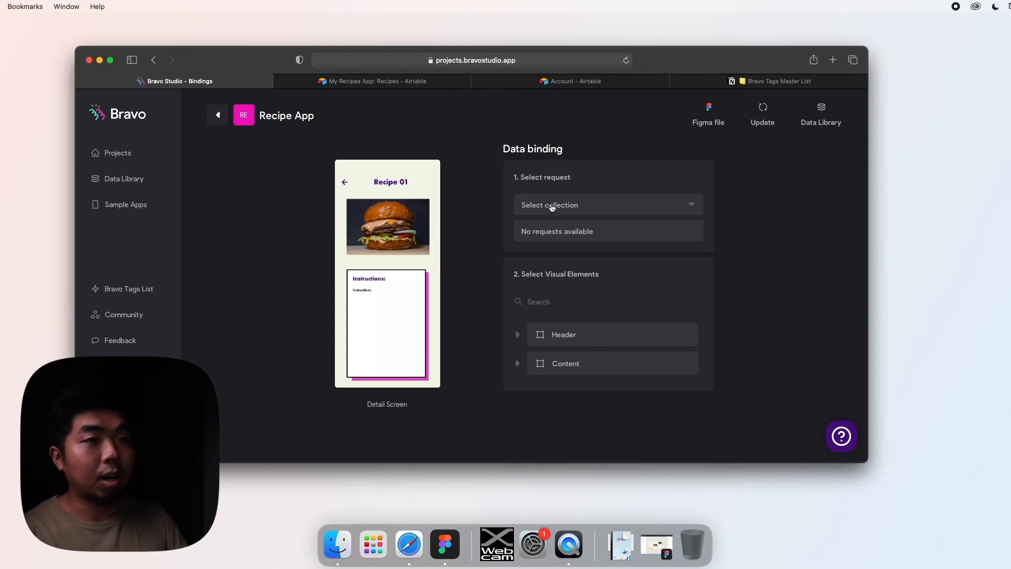
pyautogui.click(564, 208)
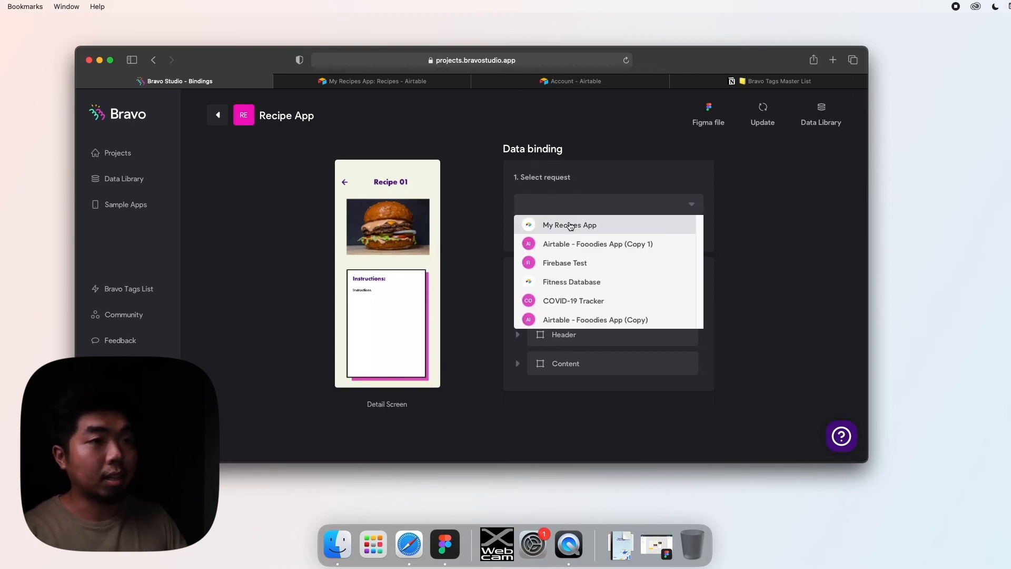
pyautogui.click(582, 226)
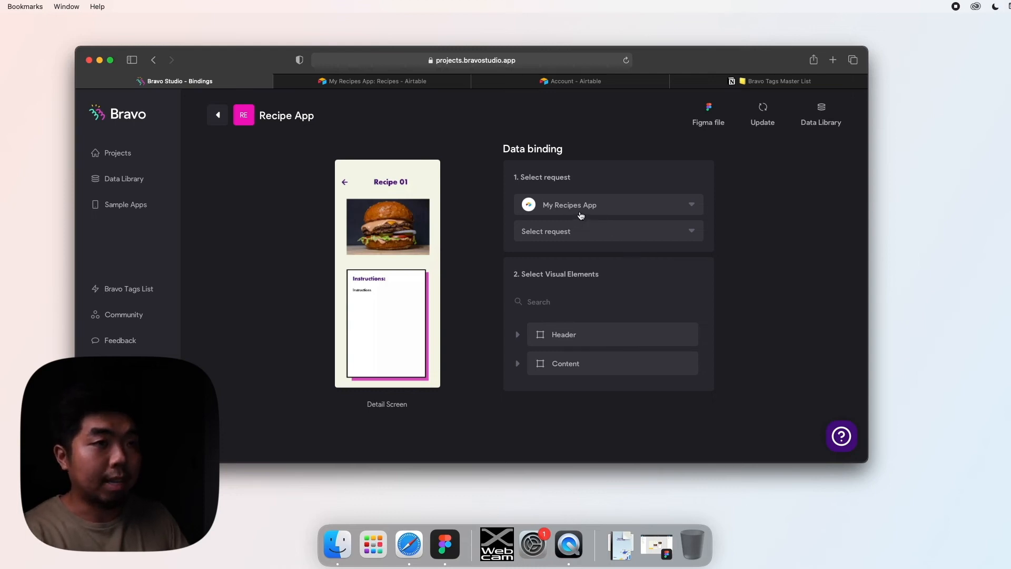
pyautogui.click(558, 235)
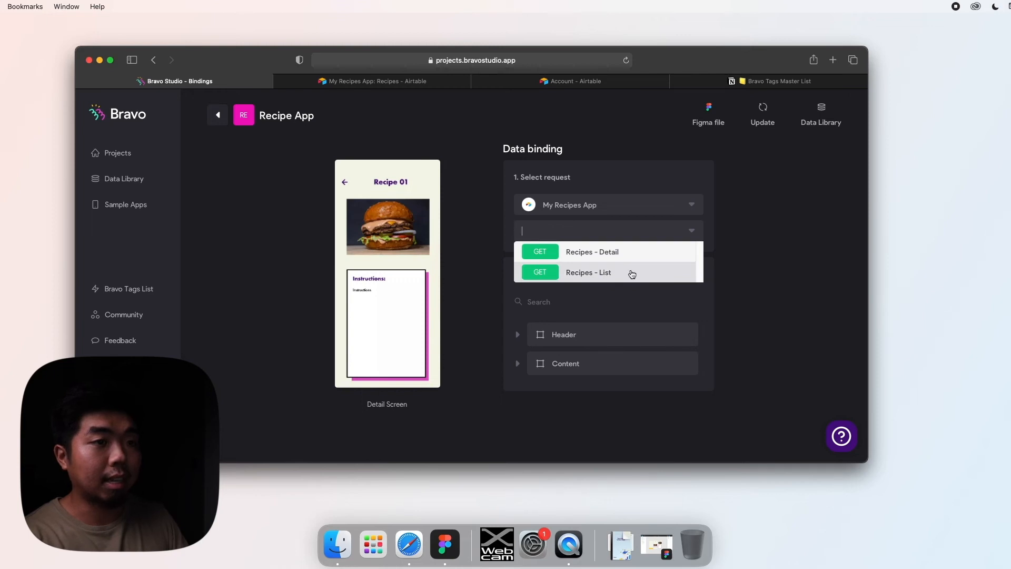
pyautogui.click(597, 256)
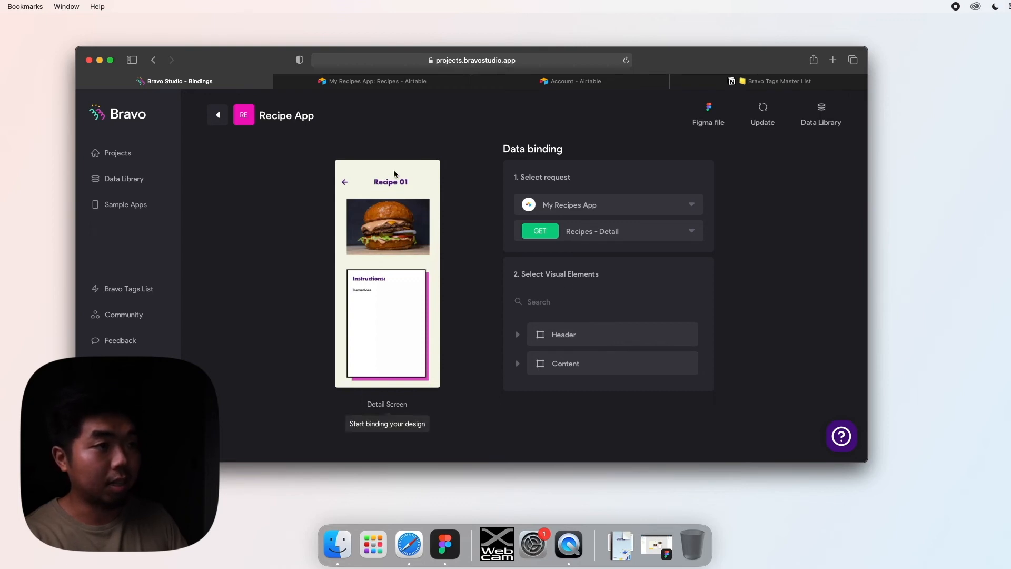
# Step: Bind the **Recipe Name text element in the Header container to the Recipe Name field, and collapse the Header container
pyautogui.click(516, 335)
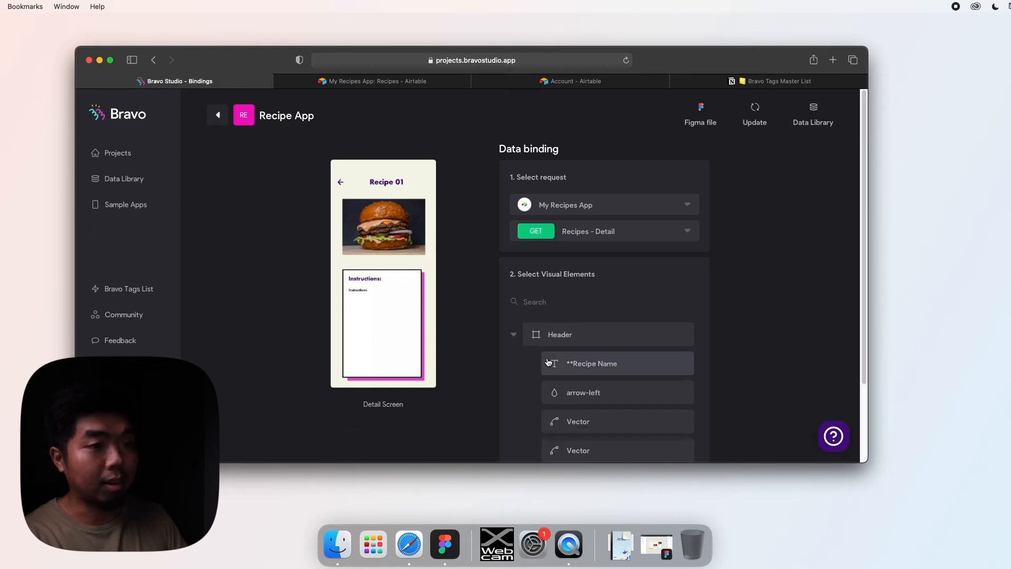
pyautogui.scroll(-1, 548, 362)
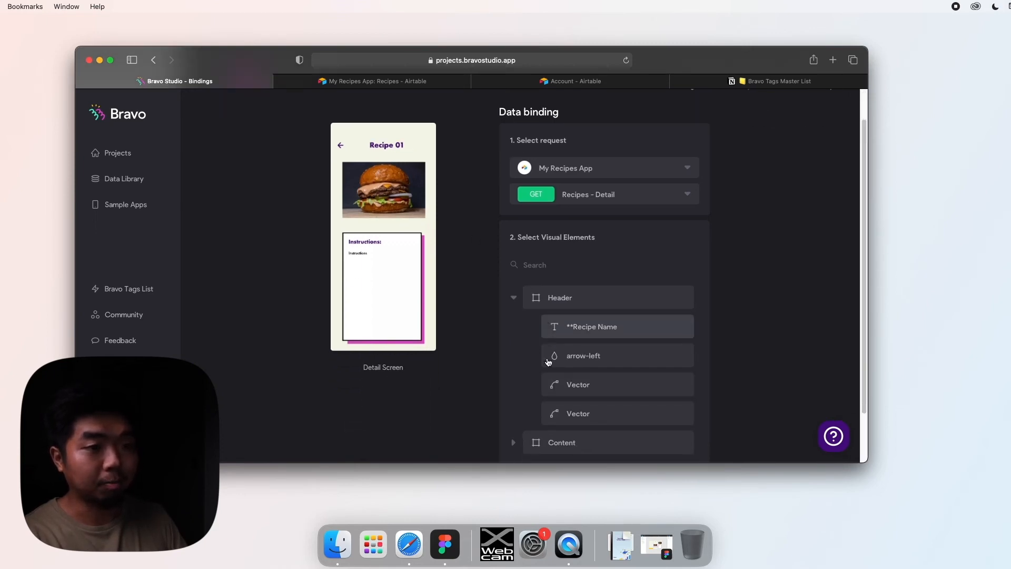
pyautogui.click(573, 329)
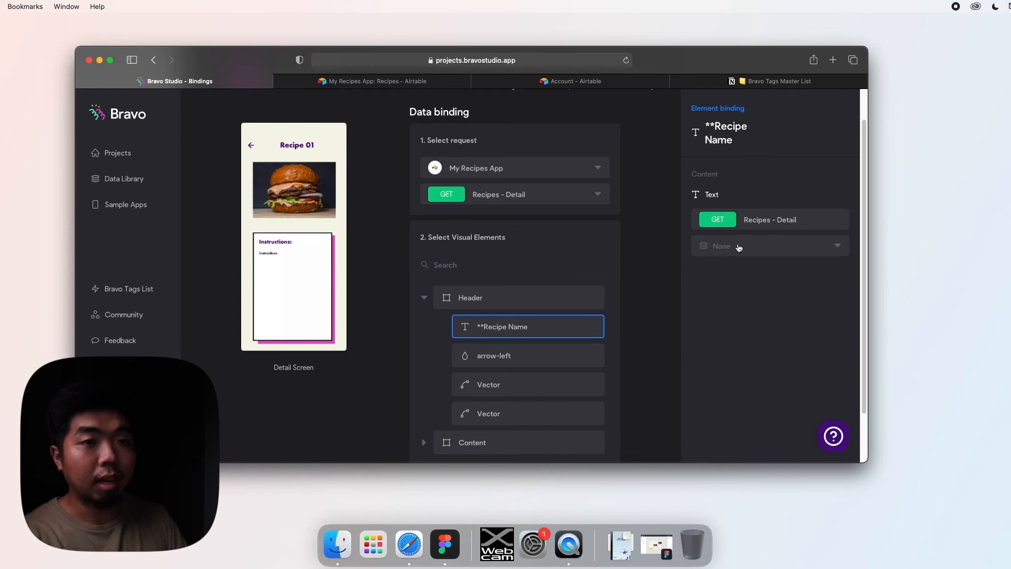
pyautogui.click(739, 248)
pyautogui.scroll(-5, 740, 329)
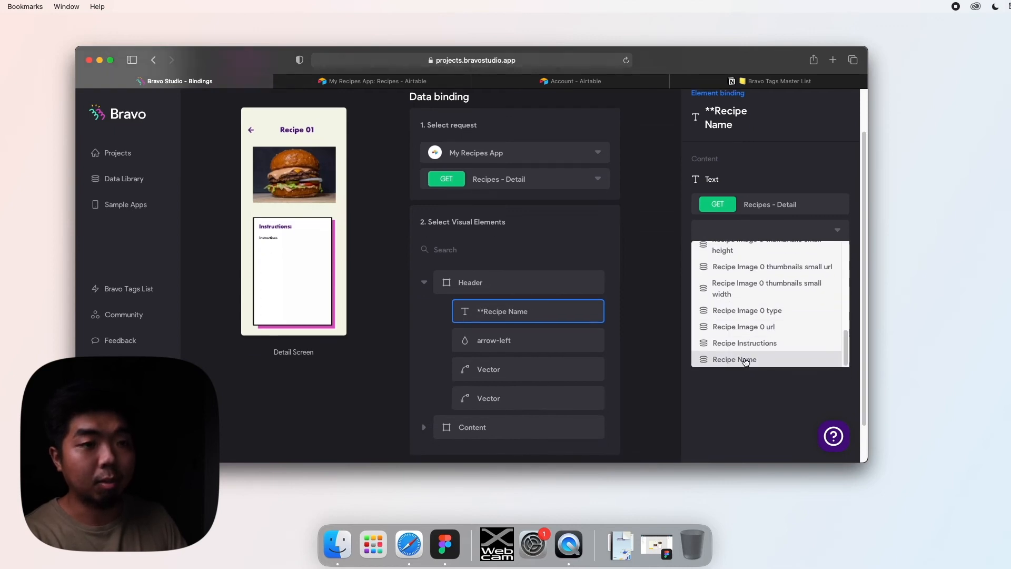
pyautogui.click(742, 360)
pyautogui.click(428, 285)
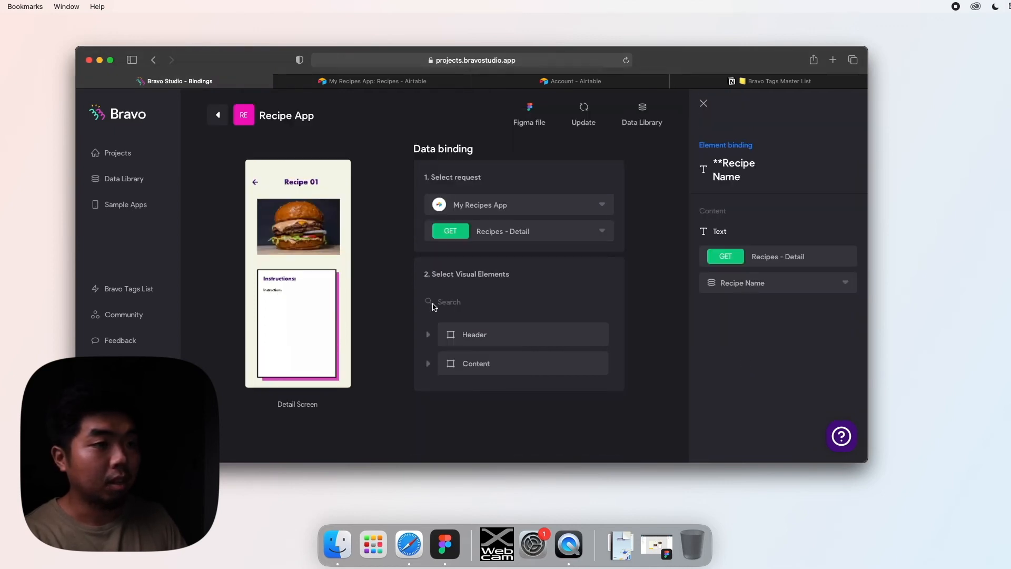
# Step: Bind the **Recipe Photo image element in the Content container to the Recipe Image 0 url field
pyautogui.click(426, 365)
pyautogui.scroll(-5, 515, 357)
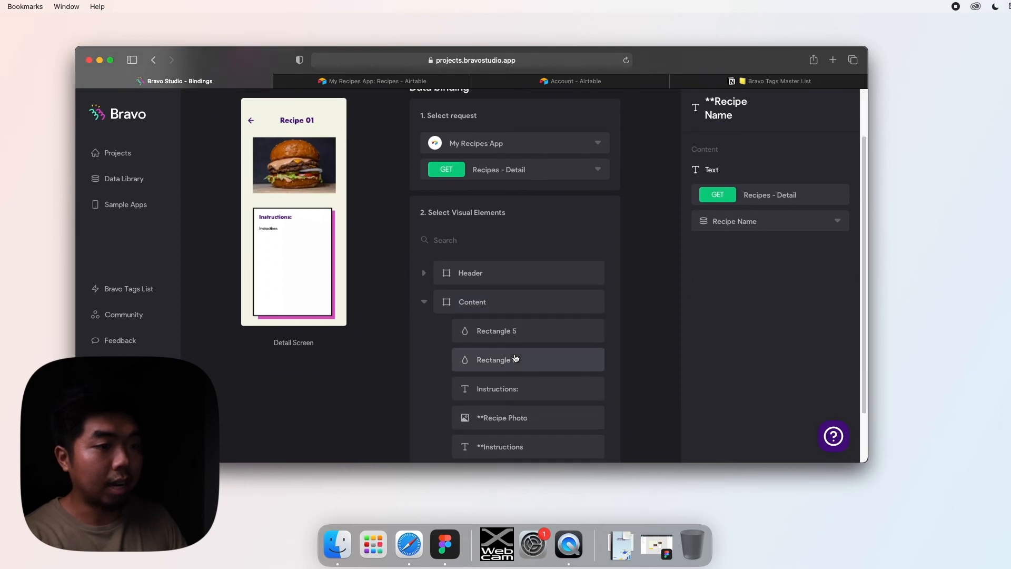
pyautogui.click(492, 364)
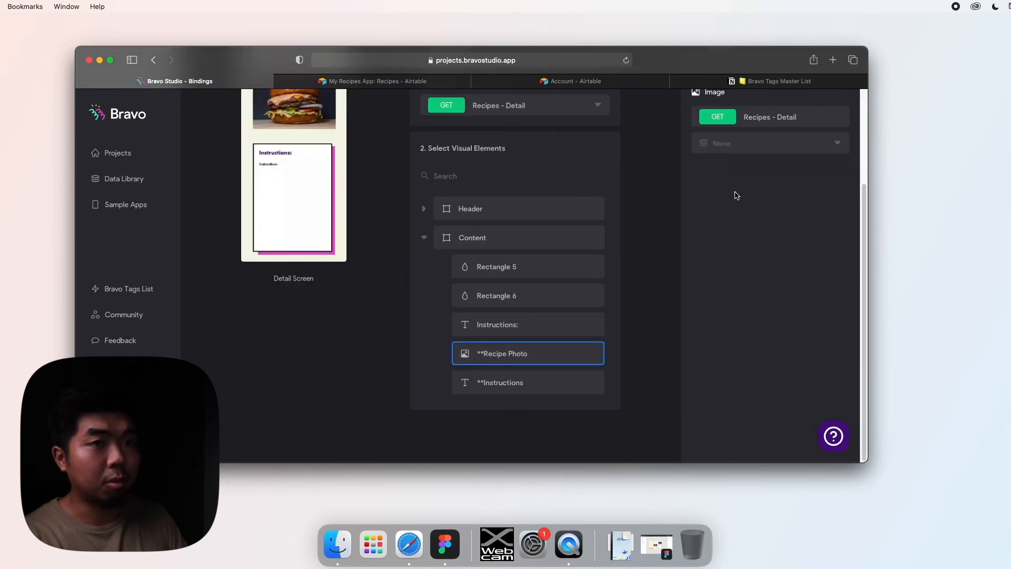
pyautogui.click(739, 152)
pyautogui.click(748, 238)
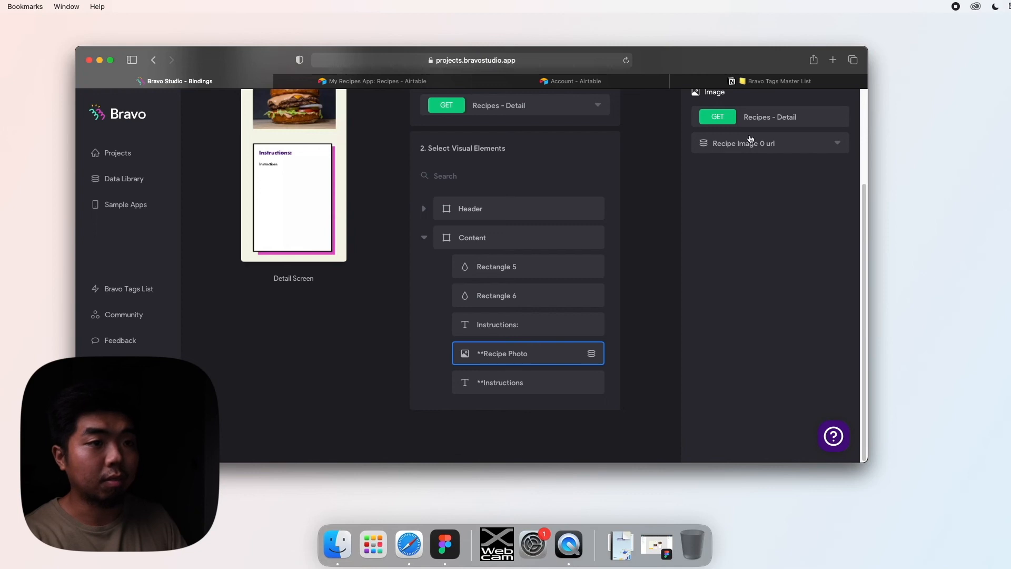
# Step: Bind the **Instructions text element to the Recipe Instructions field and return to the Recipe App's screens overview
pyautogui.click(521, 383)
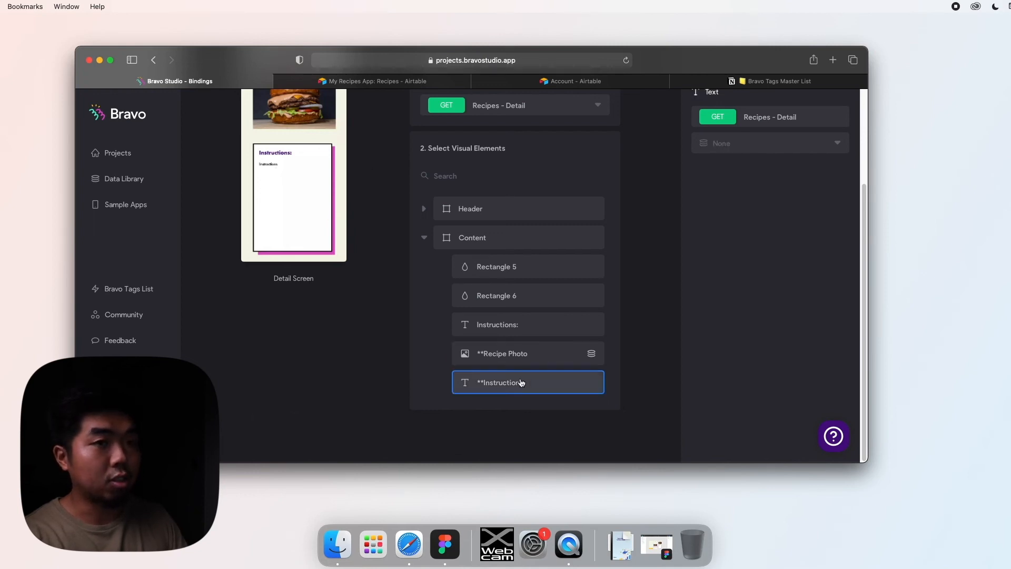
pyautogui.click(774, 146)
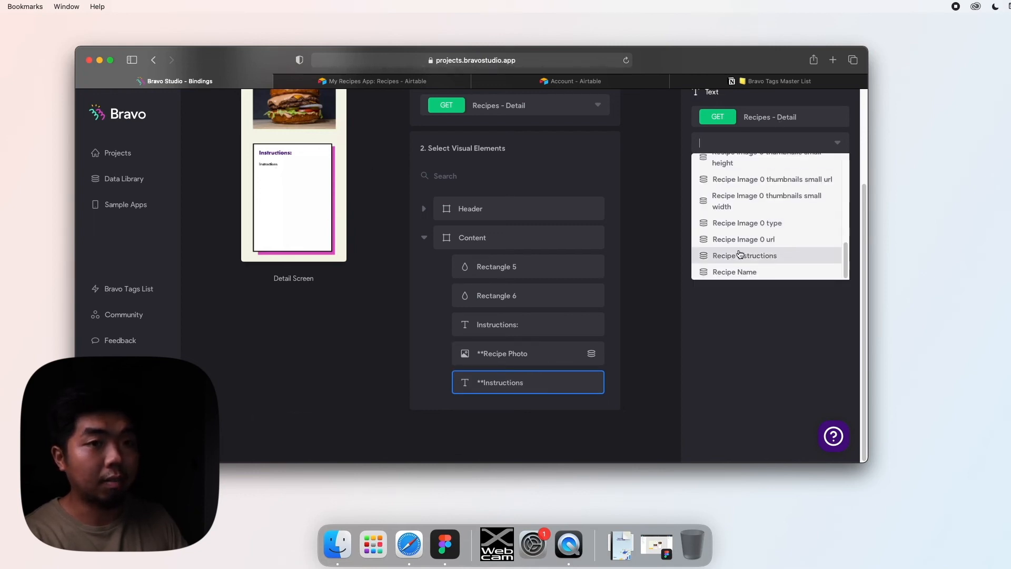
pyautogui.click(765, 258)
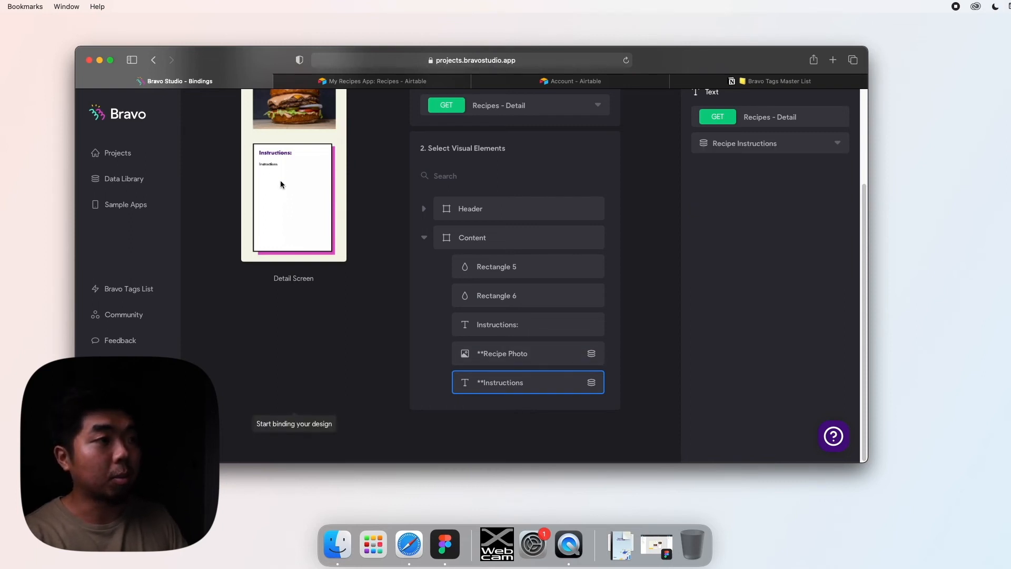
pyautogui.scroll(2, 292, 182)
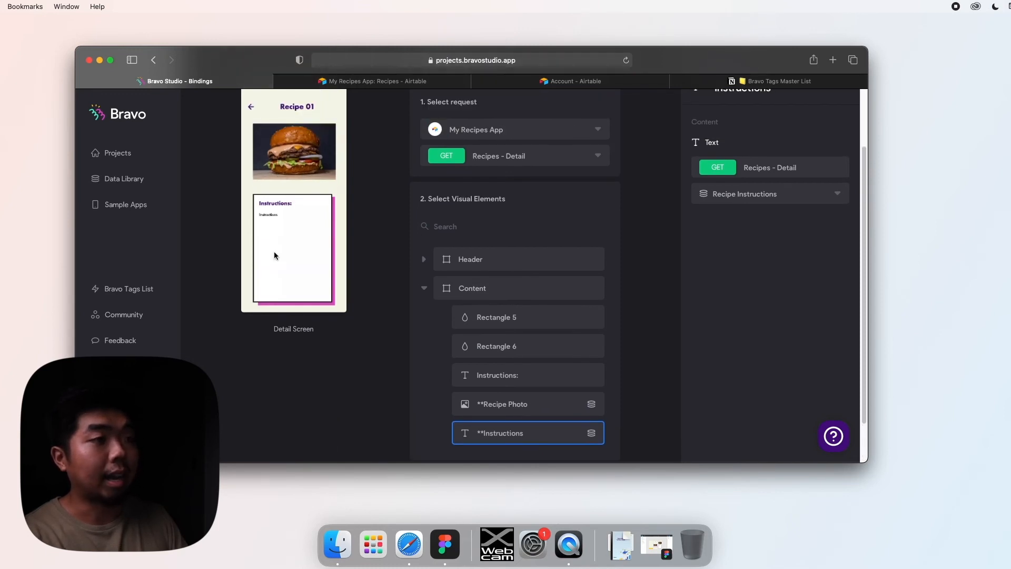
pyautogui.scroll(3, 603, 304)
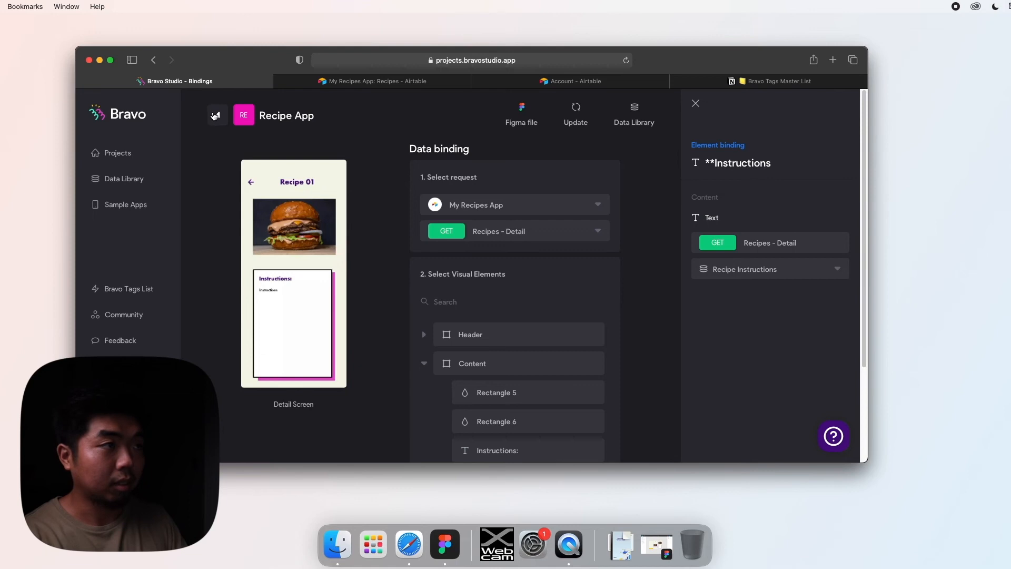
pyautogui.click(214, 116)
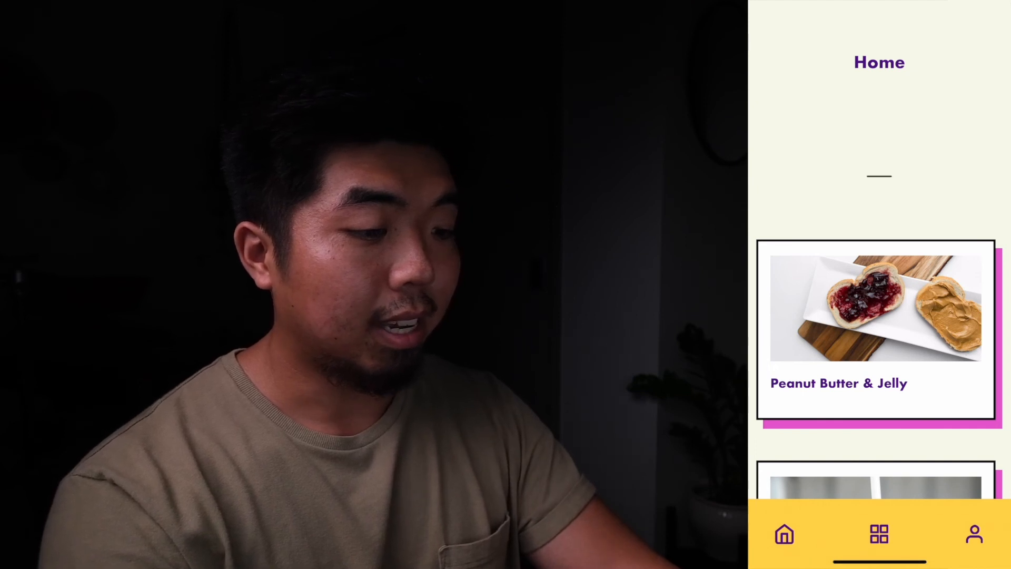
# Step: Look through the recipe cards on the Home screen of the app preview to check their names and images
pyautogui.scroll(-2, 880, 327)
pyautogui.scroll(-3, 879, 263)
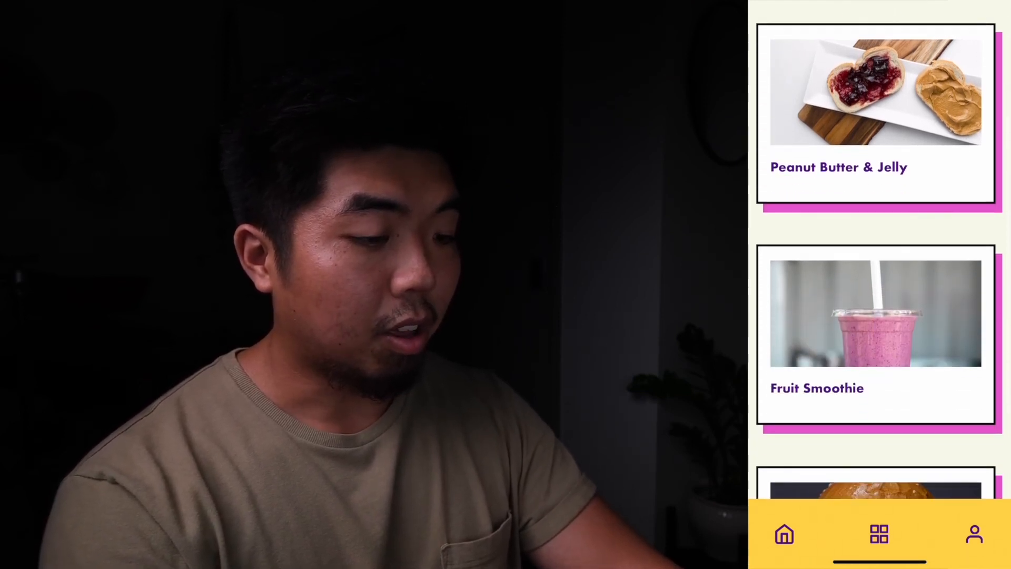
pyautogui.scroll(-4, 879, 263)
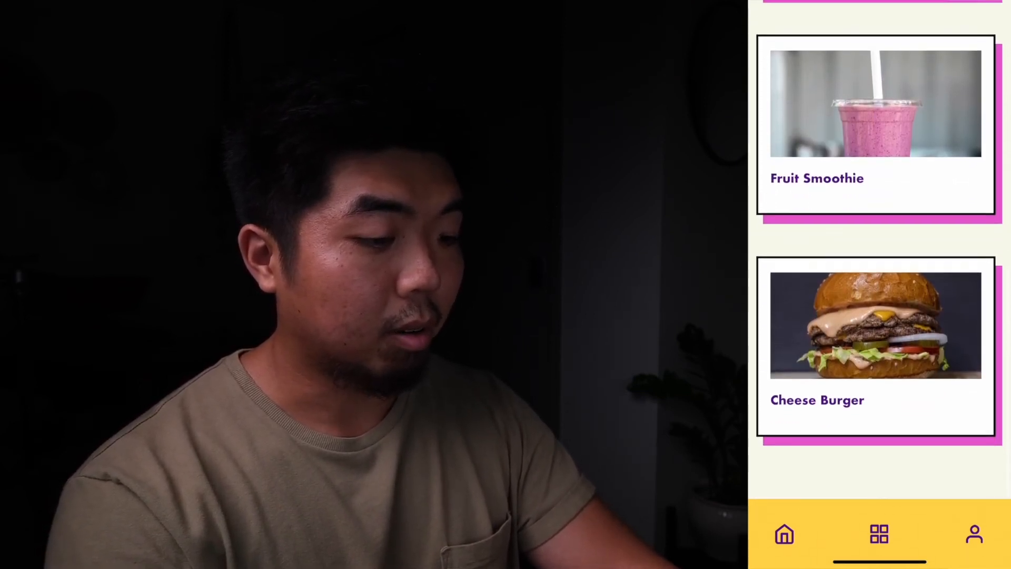
pyautogui.scroll(8, 879, 263)
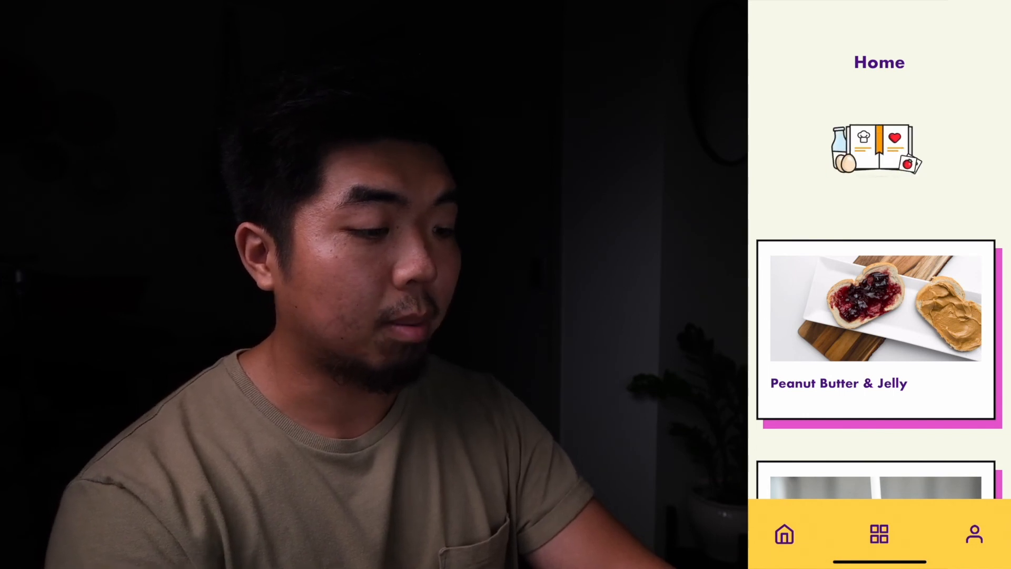
pyautogui.scroll(-5, 879, 315)
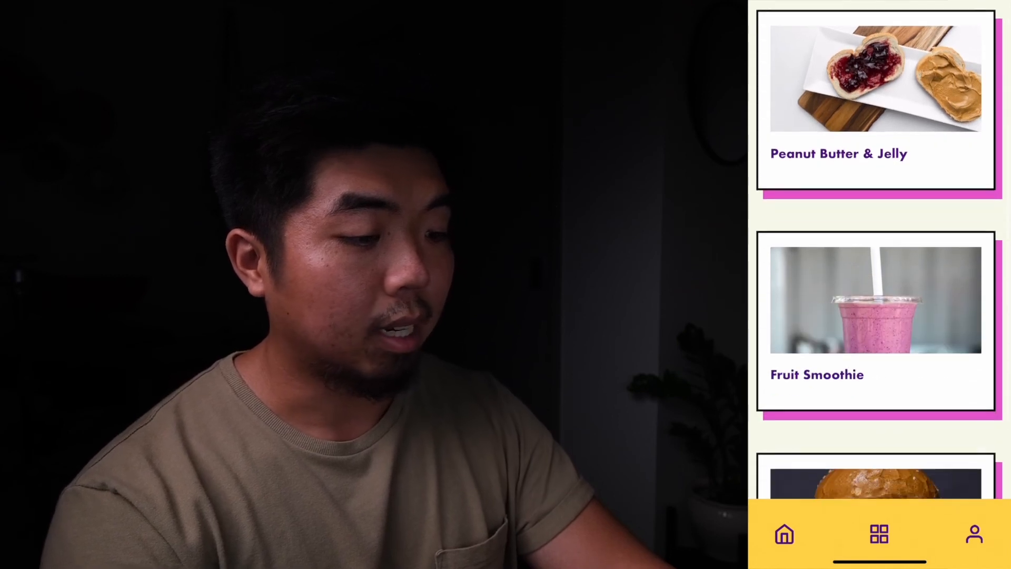
pyautogui.scroll(-3, 879, 264)
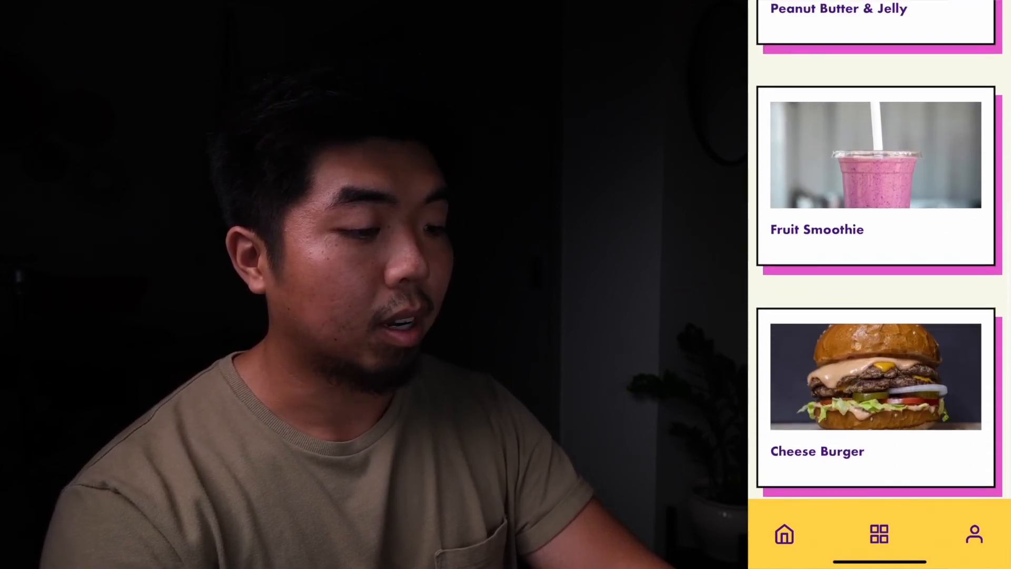
pyautogui.scroll(3, 879, 263)
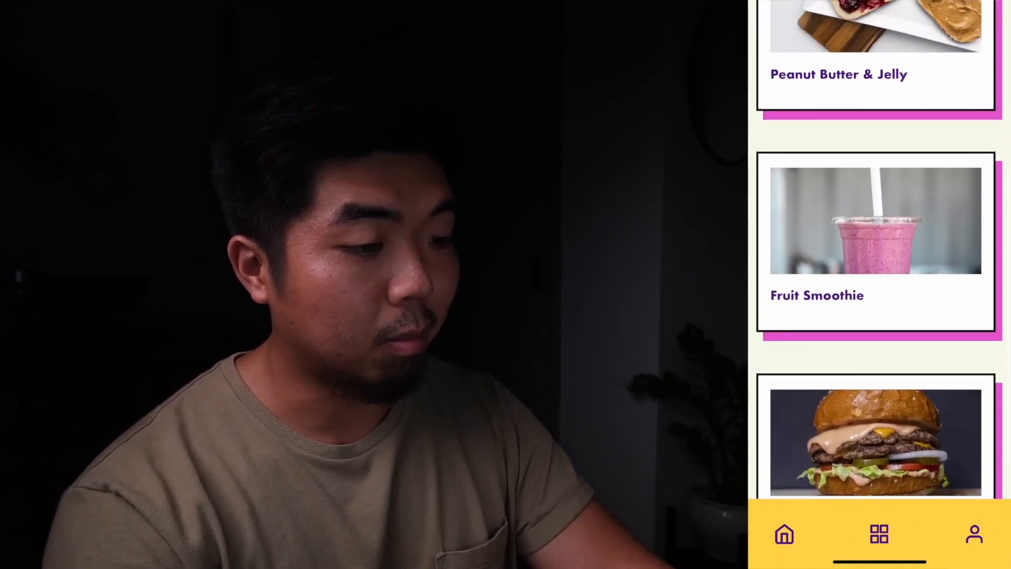
pyautogui.scroll(4, 879, 263)
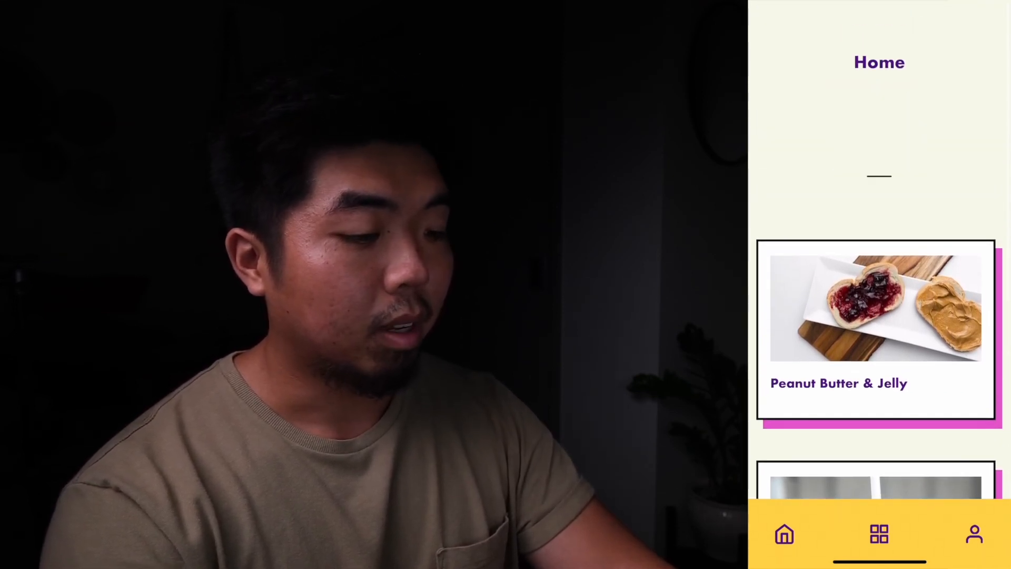
# Step: Open the Peanut Butter & Jelly recipe in the preview, check its detail page, and return to the Home screen
pyautogui.click(876, 329)
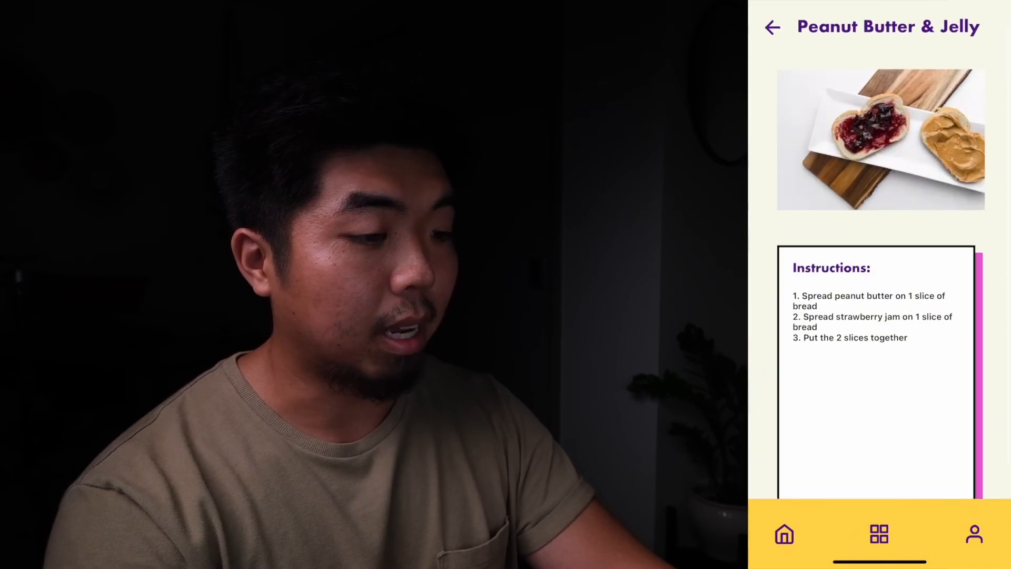
pyautogui.scroll(-2, 879, 263)
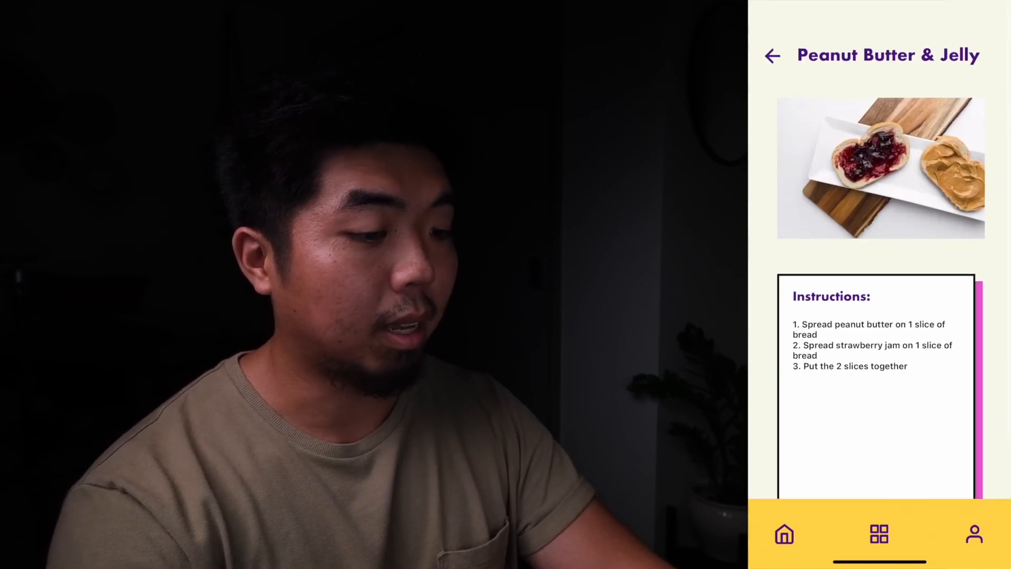
pyautogui.scroll(-3, 879, 263)
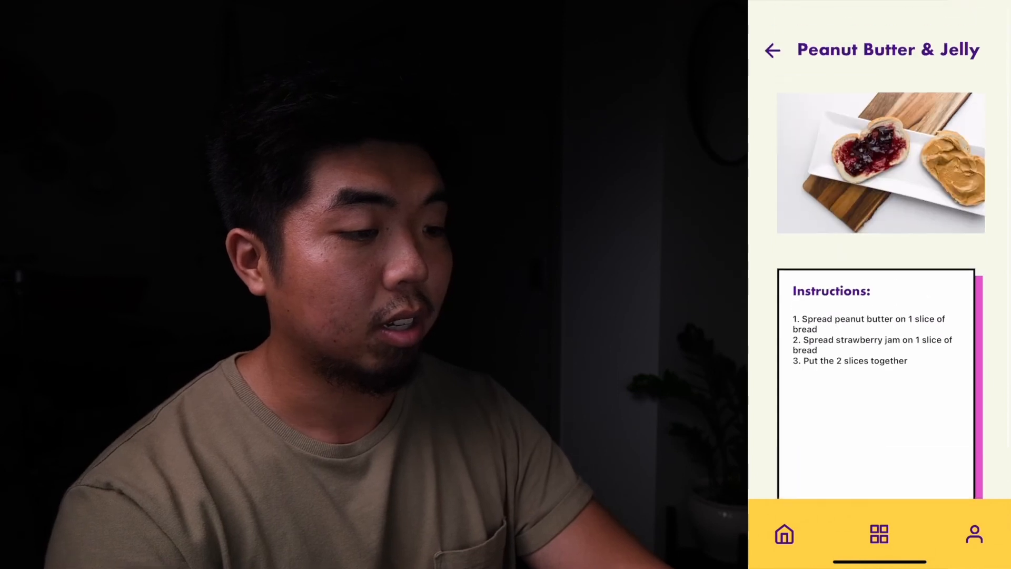
pyautogui.click(772, 50)
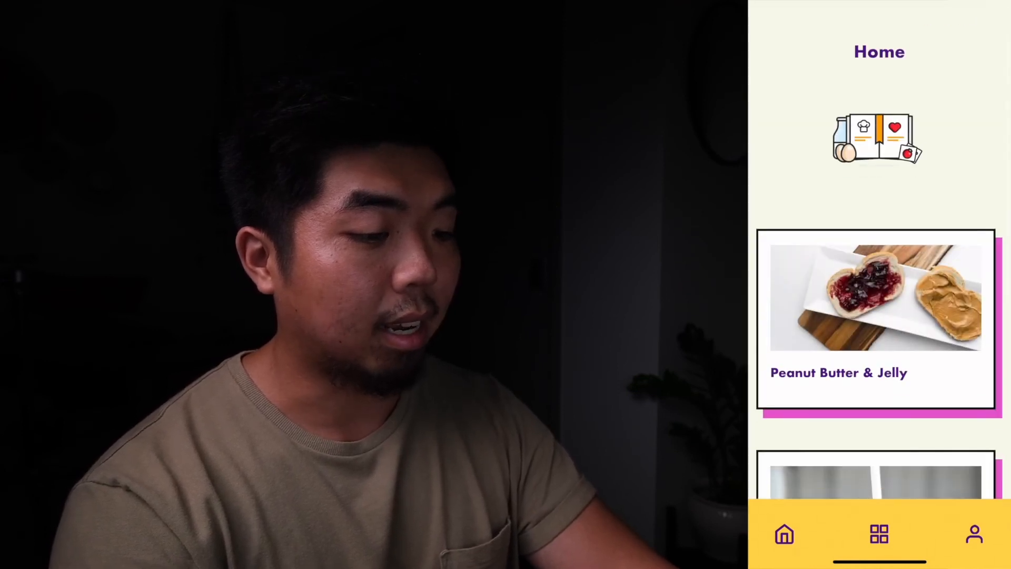
# Step: Open the Fruit Smoothie recipe in the preview and check its title, photo and instructions
pyautogui.scroll(-4, 879, 263)
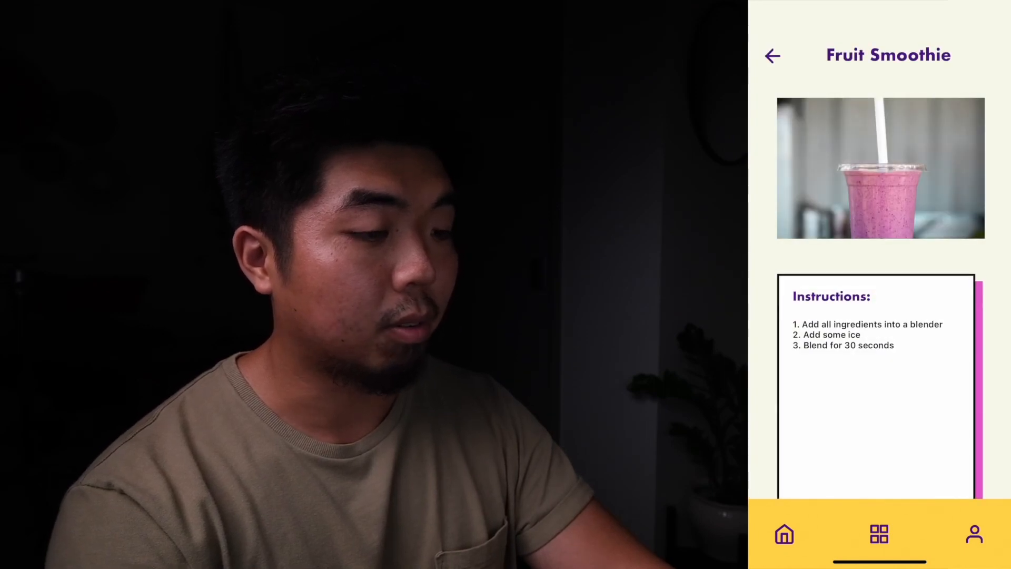
pyautogui.scroll(-1, 879, 263)
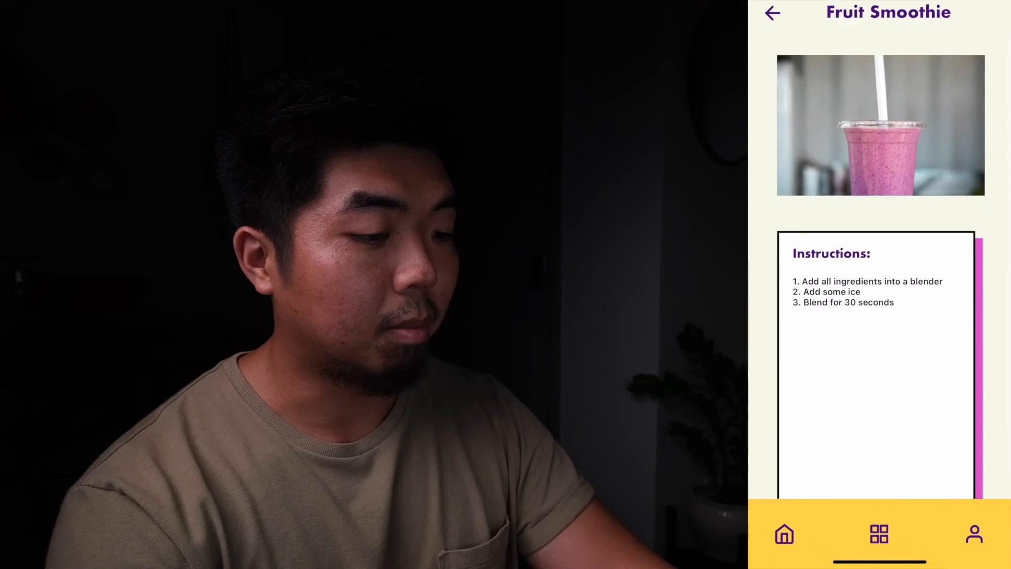
pyautogui.scroll(-1, 879, 264)
pyautogui.scroll(2, 879, 263)
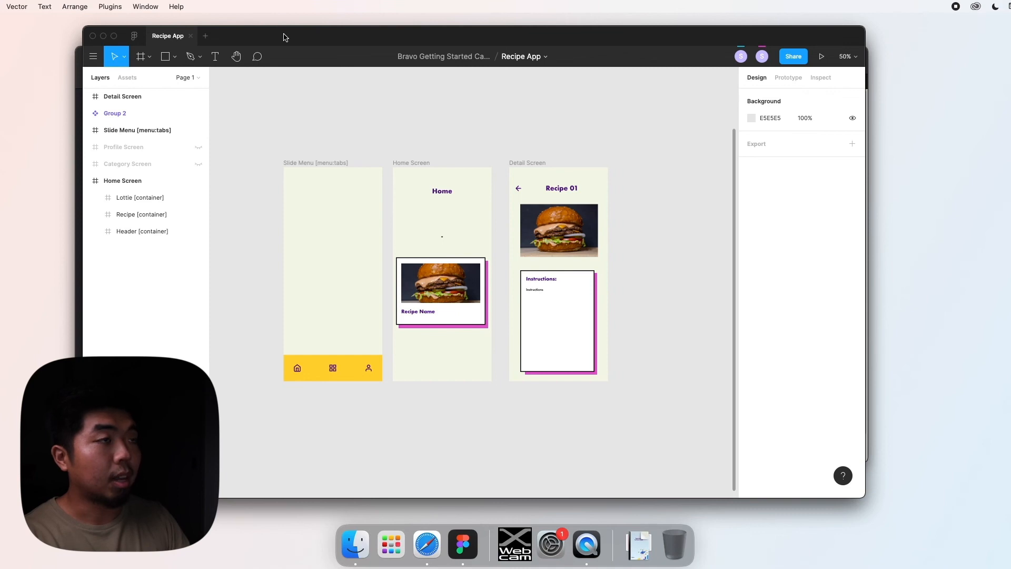
# Step: Move the Figma Recipe App window down to uncover the upper edge of the browser window behind it
pyautogui.moveTo(283, 37); pyautogui.dragTo(281, 77)
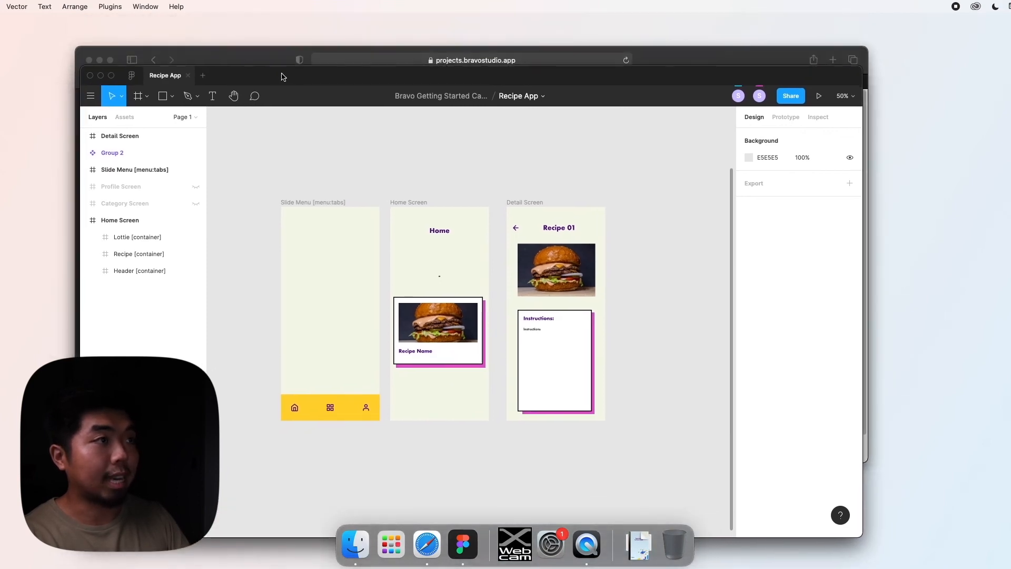
# Step: Switch to the browser's Bravo Tags Master List page and expand the Reveal page animations section
pyautogui.click(267, 61)
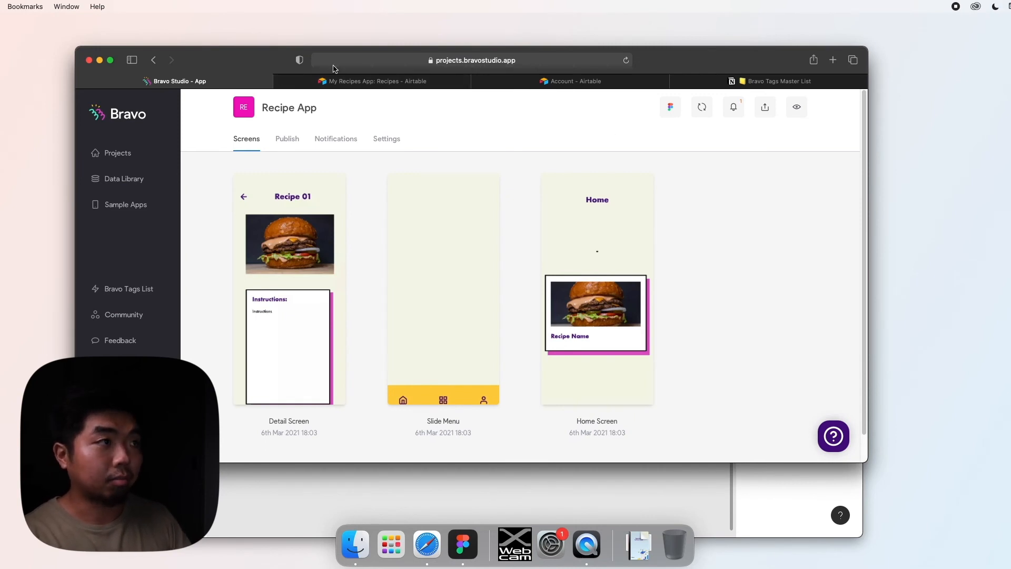
pyautogui.click(767, 81)
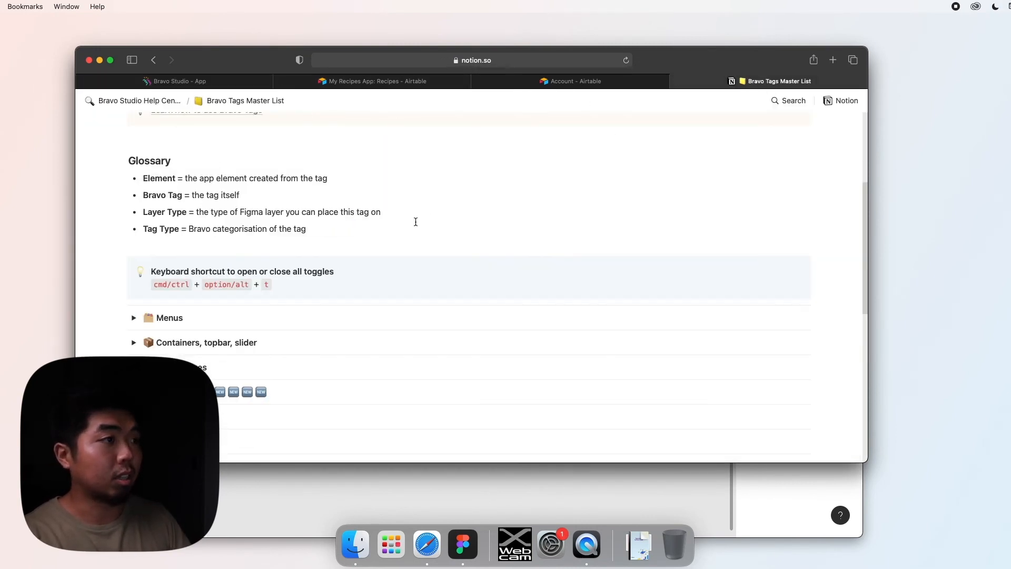
pyautogui.scroll(5, 422, 222)
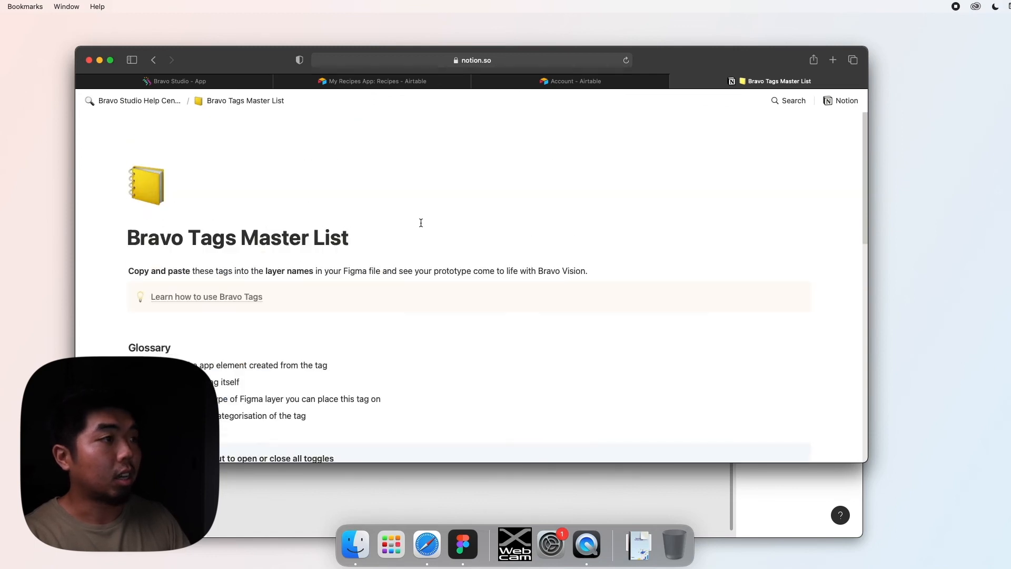
pyautogui.scroll(-5, 376, 253)
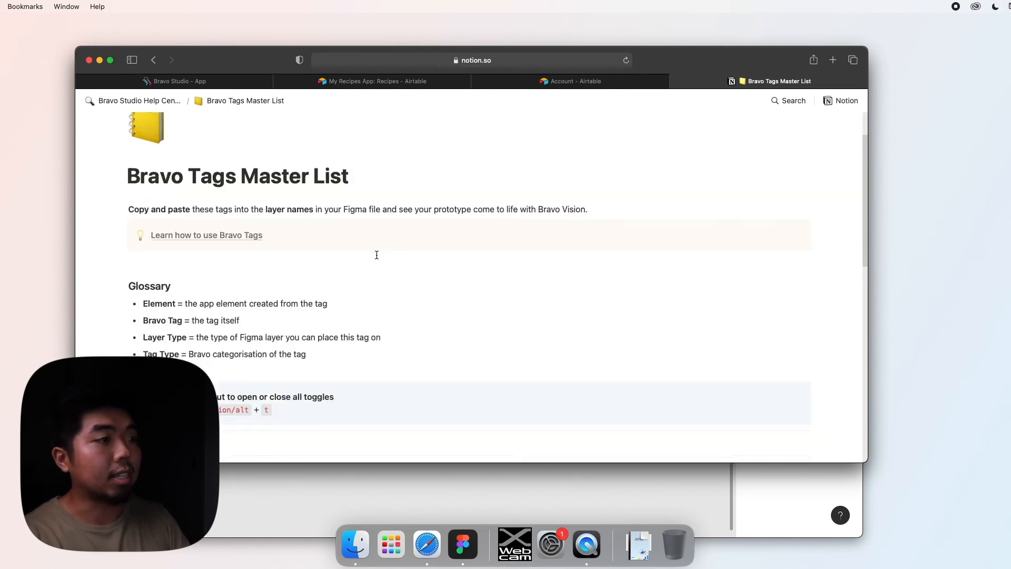
pyautogui.scroll(-3, 377, 255)
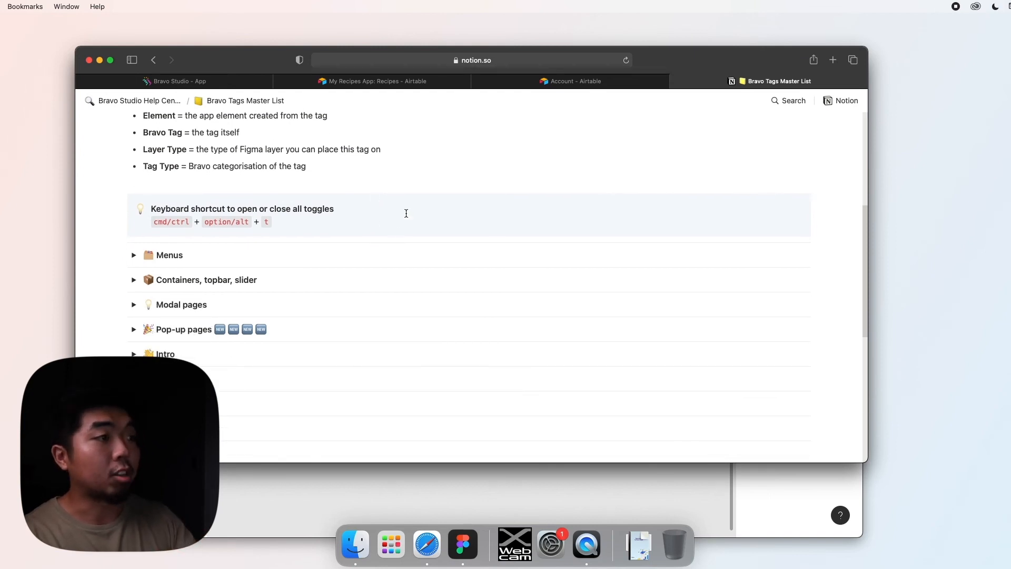
pyautogui.scroll(-4, 173, 347)
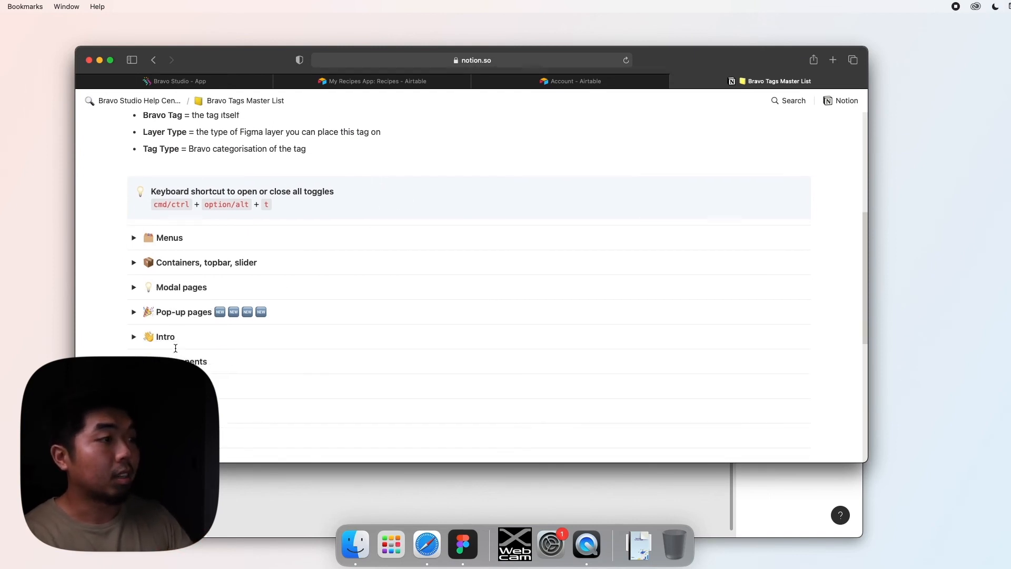
pyautogui.scroll(-2, 175, 348)
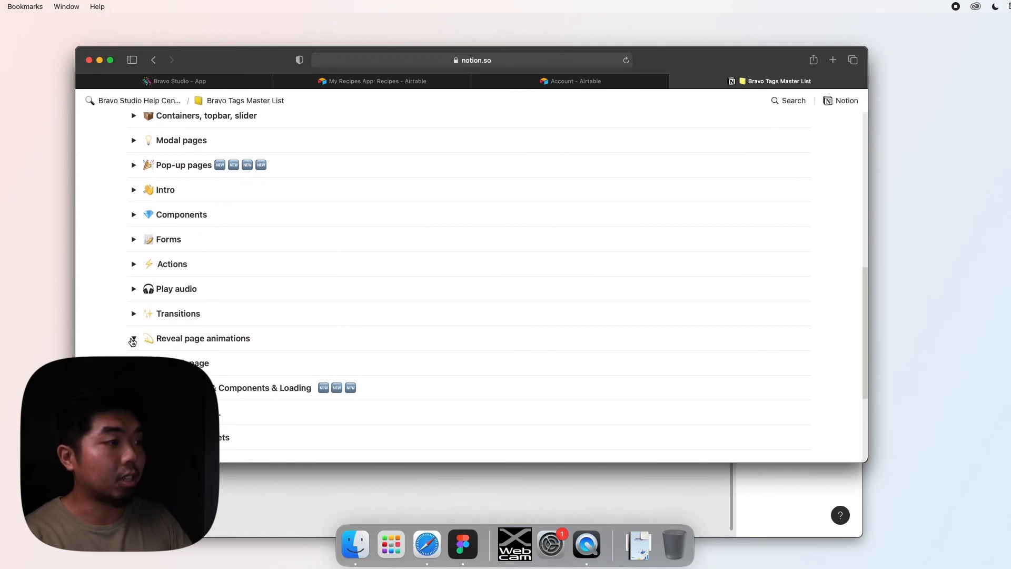
pyautogui.scroll(-5, 264, 344)
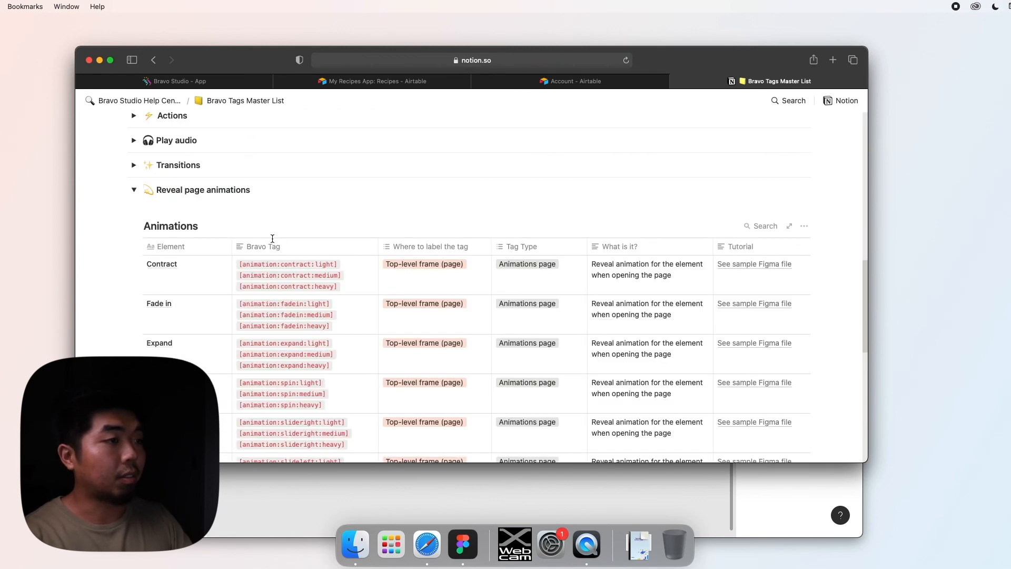
# Step: Look through the Animations table and copy the [animation:slidebottom:light] tag
pyautogui.scroll(-3, 279, 281)
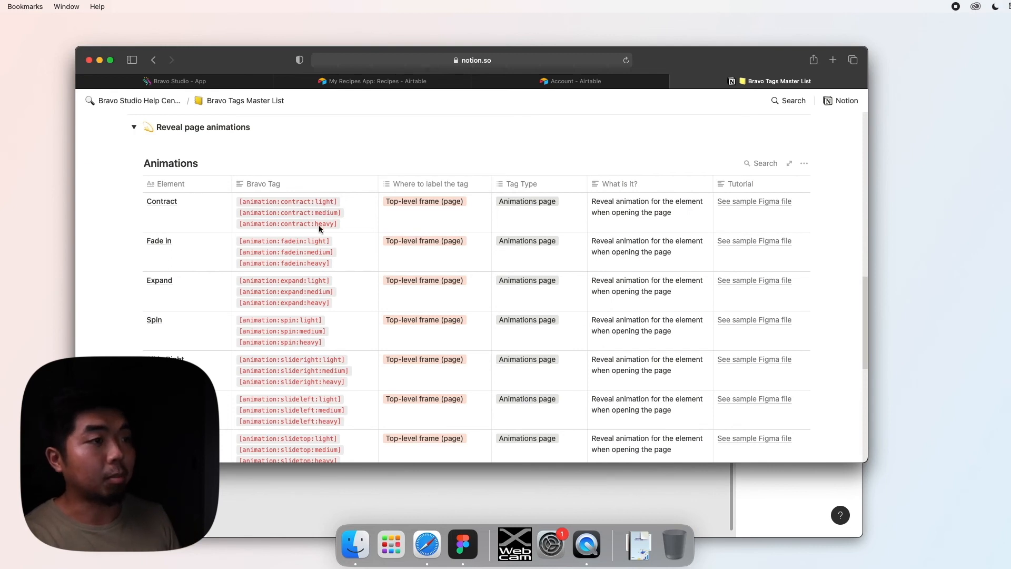
pyautogui.scroll(-2, 206, 211)
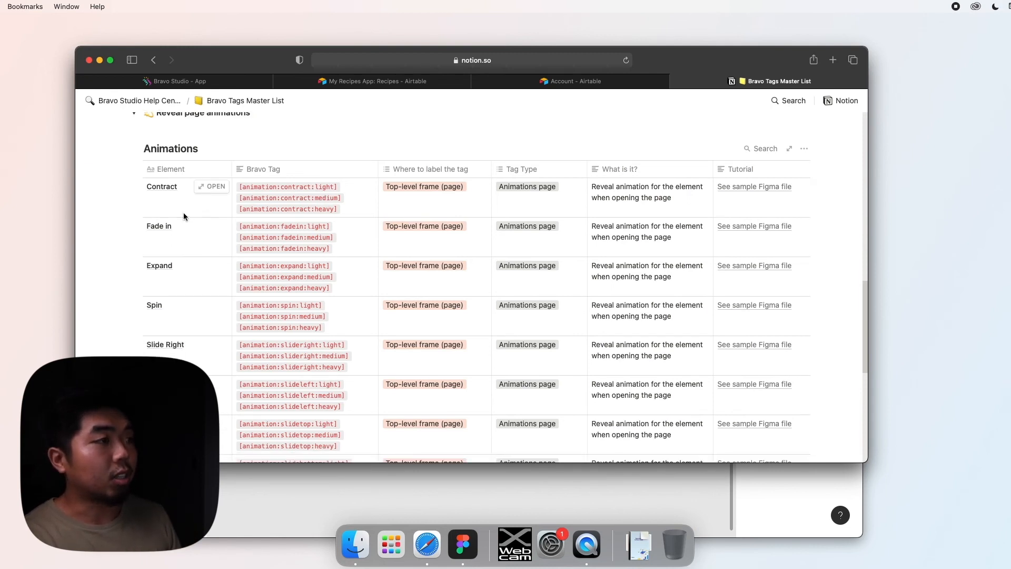
pyautogui.scroll(-1, 184, 216)
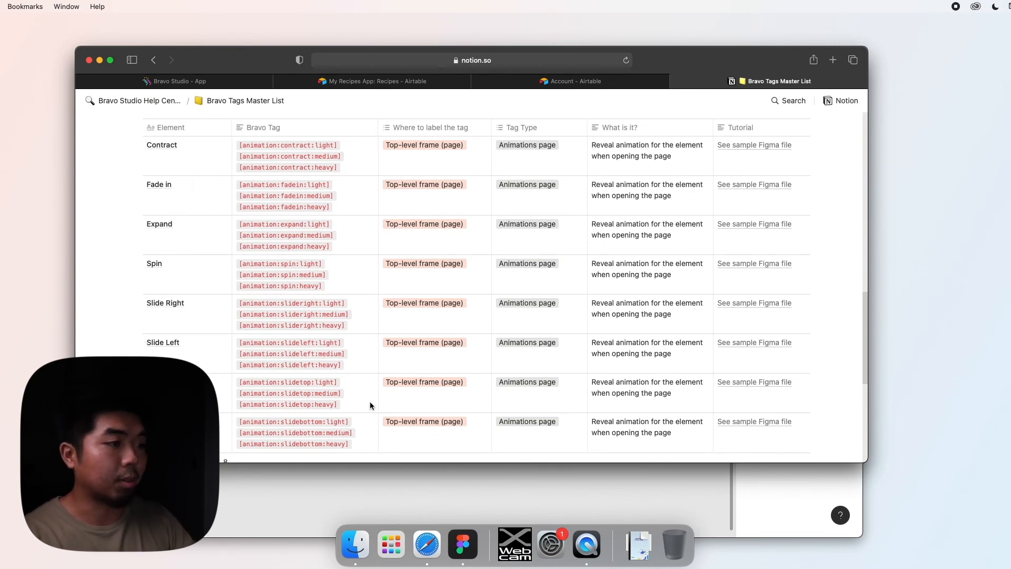
pyautogui.scroll(-1, 245, 350)
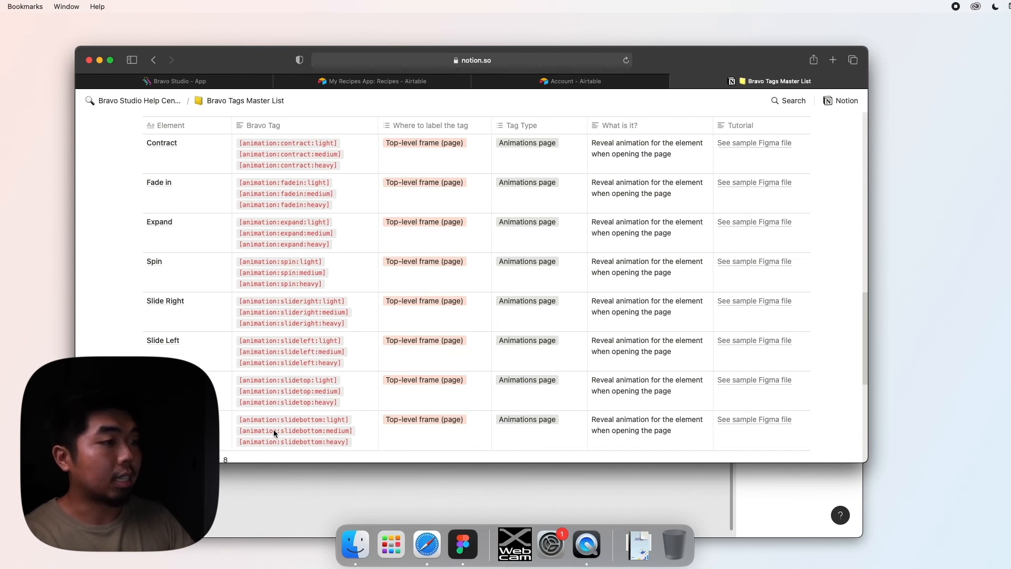
pyautogui.click(255, 419)
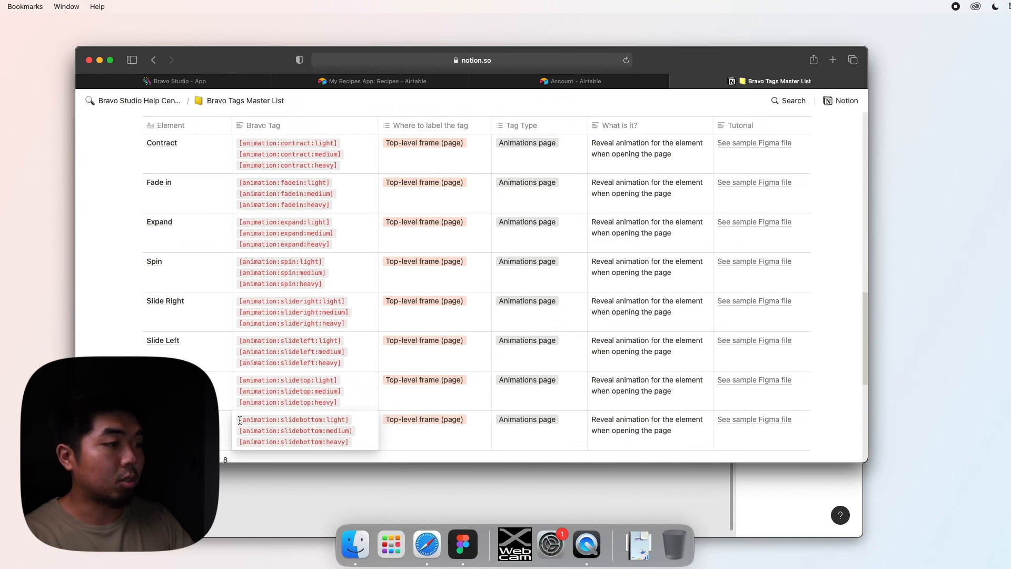
pyautogui.moveTo(240, 419); pyautogui.dragTo(348, 418)
pyautogui.press('super+c')
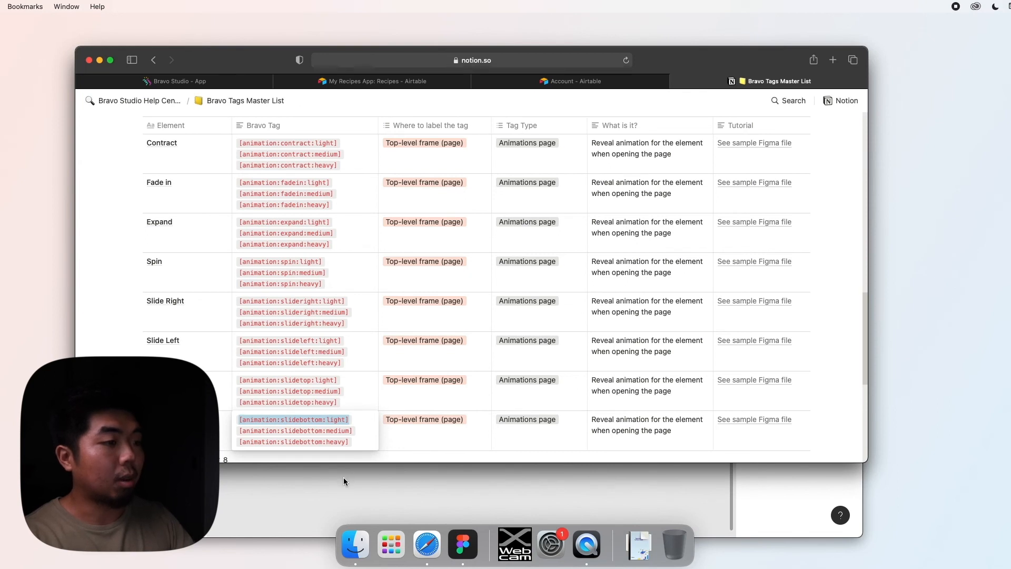
# Step: Switch to Figma's Recipe App file and append [animation:slidebottom:light] to the Home Screen frame's name
pyautogui.press('super+Tab')
pyautogui.moveTo(372, 78); pyautogui.dragTo(372, 34)
pyautogui.click(85, 175)
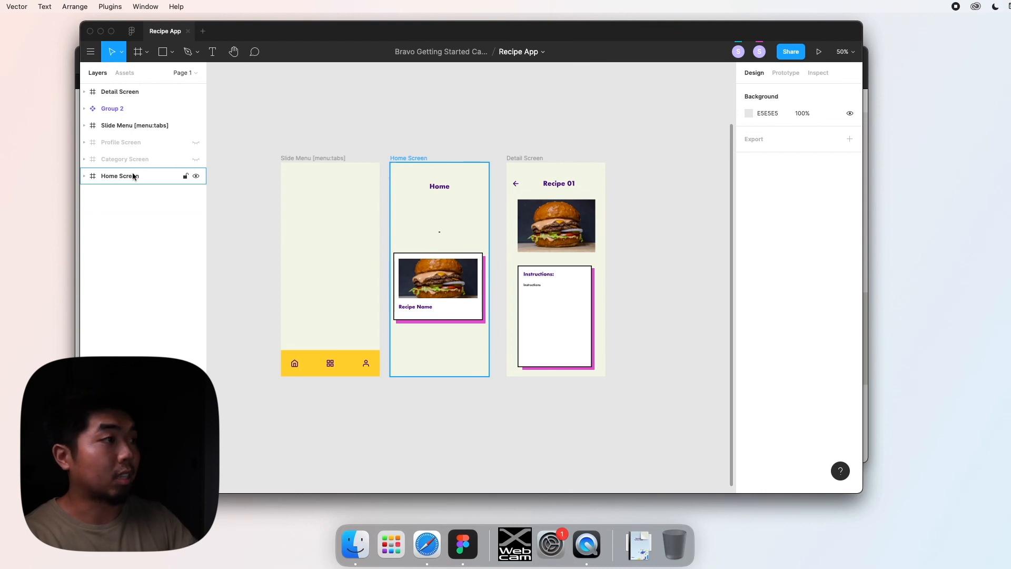
pyautogui.click(108, 178)
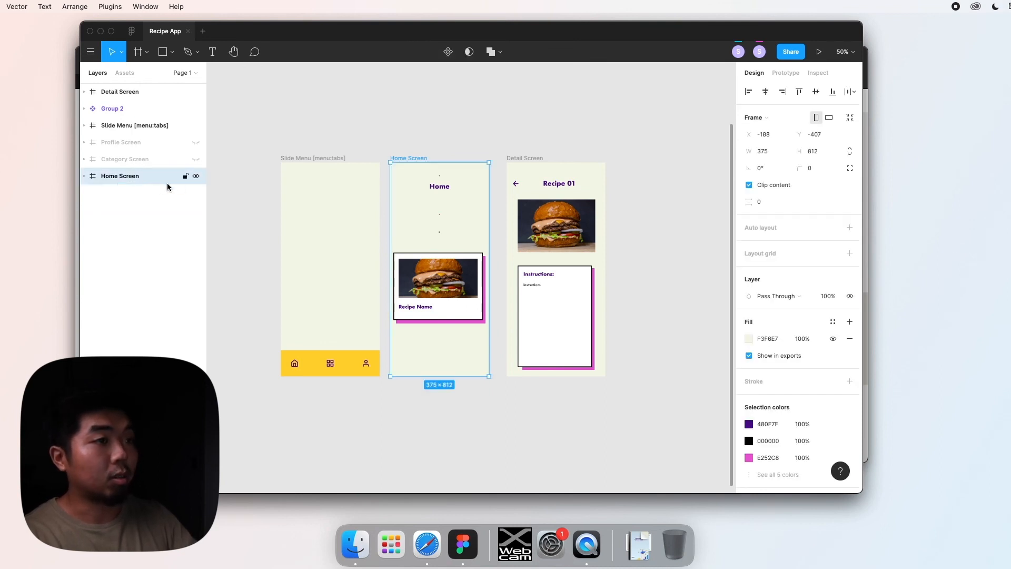
pyautogui.doubleClick(130, 178)
pyautogui.click(150, 179)
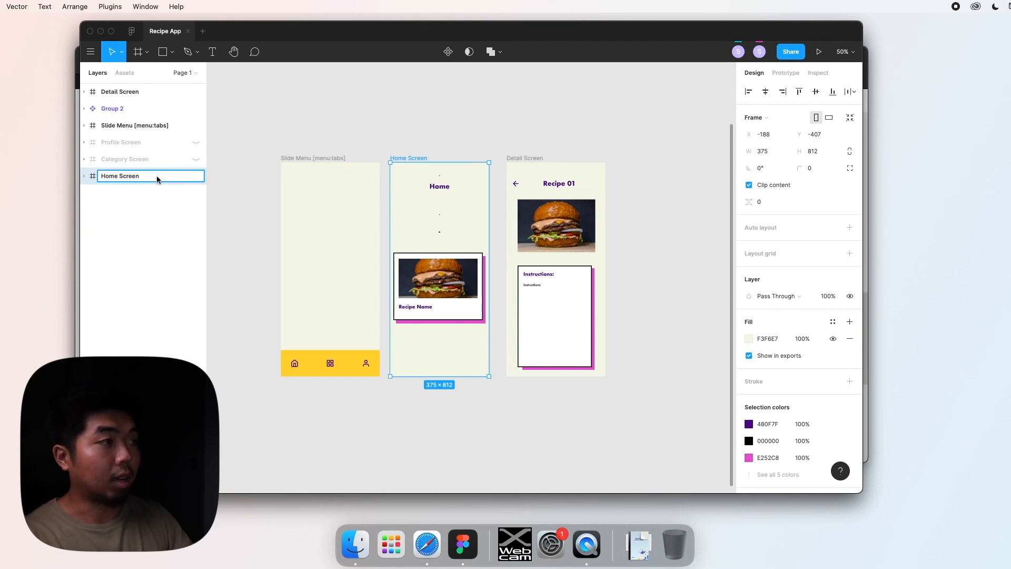
pyautogui.press('super+v')
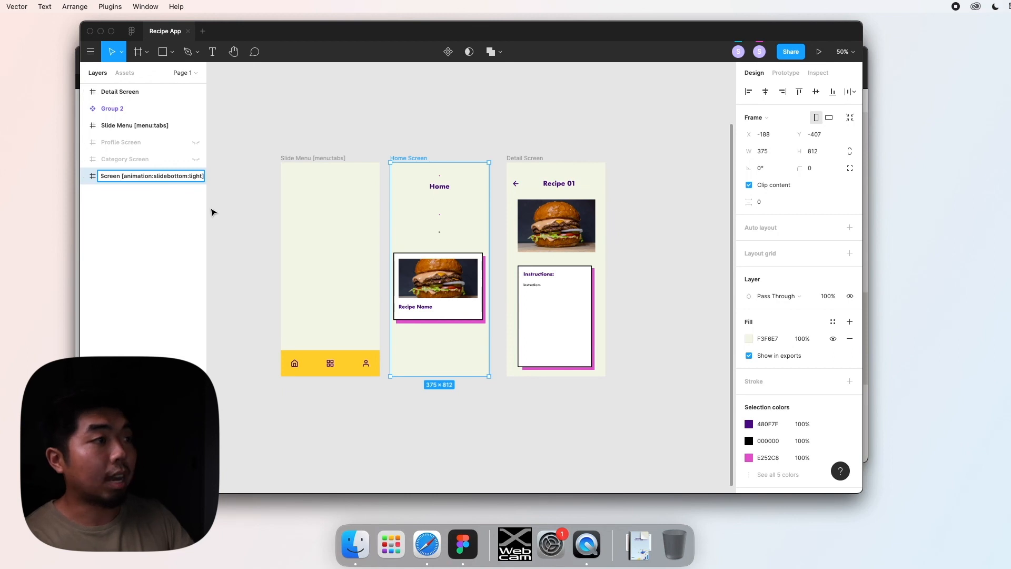
# Step: Insert [page] before the animation tag in the Home Screen frame's name and copy both tags together
pyautogui.click(123, 176)
pyautogui.write('[page]')
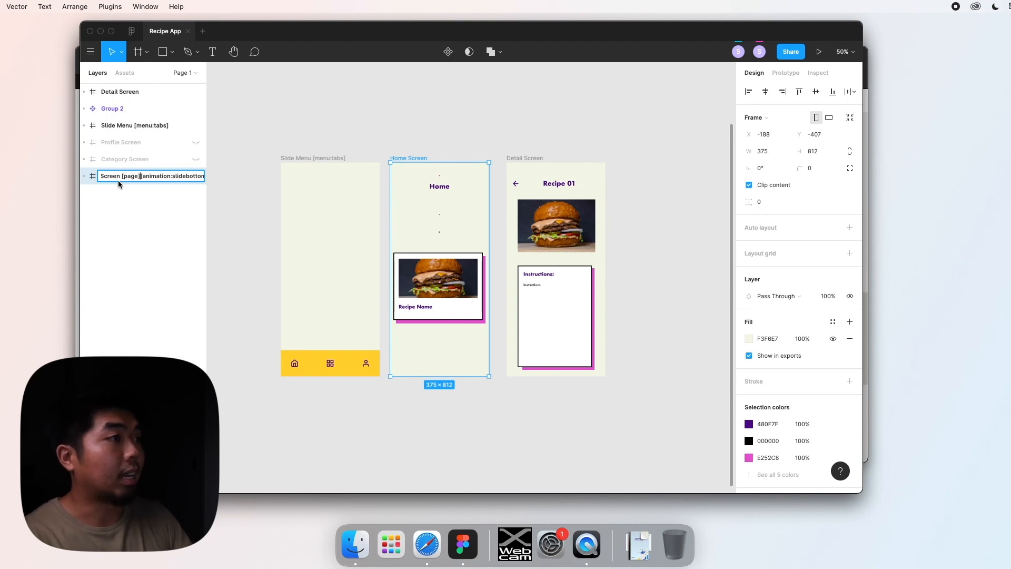
pyautogui.moveTo(122, 175); pyautogui.dragTo(214, 183)
pyautogui.press('super+c')
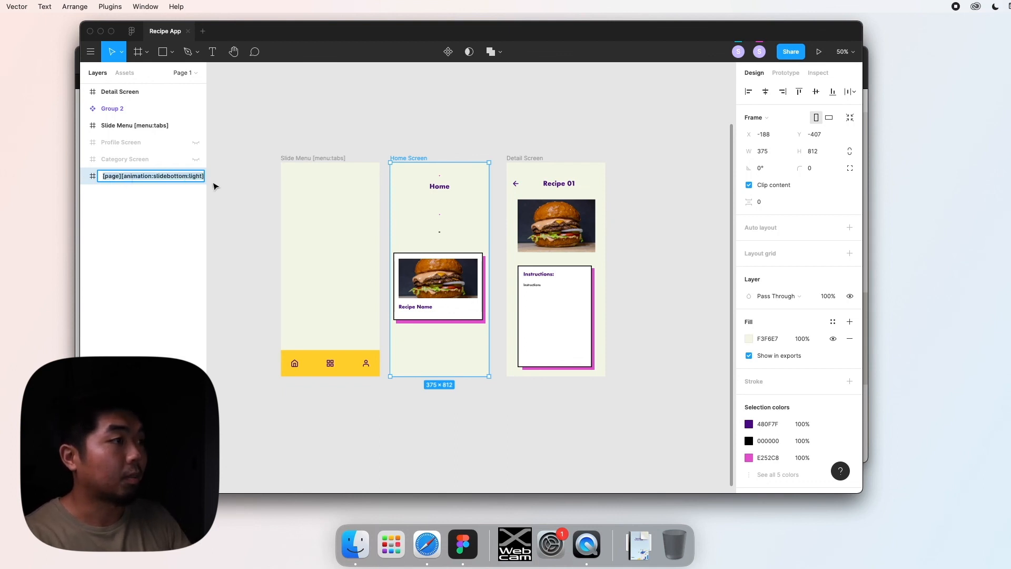
pyautogui.click(138, 206)
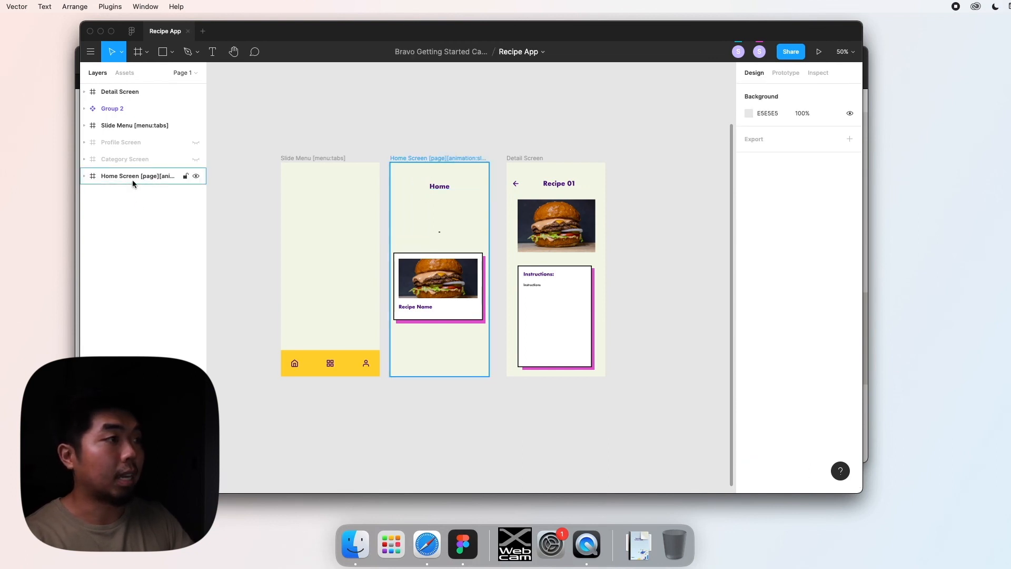
# Step: Append the copied [page][animation:slidebottom:light] tags to the Detail Screen frame's name
pyautogui.doubleClick(135, 94)
pyautogui.click(143, 93)
pyautogui.press('super+v')
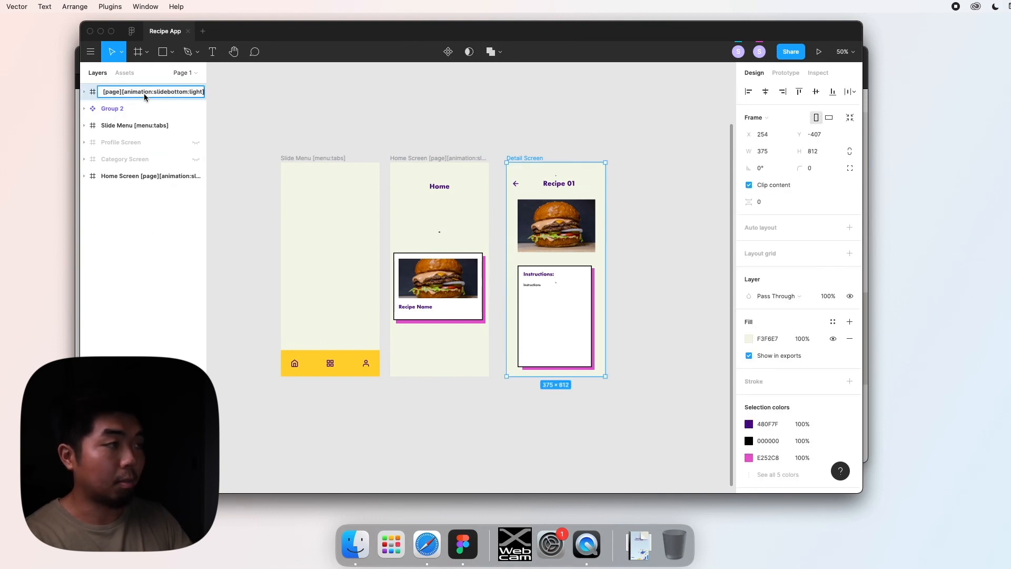
pyautogui.press('Return')
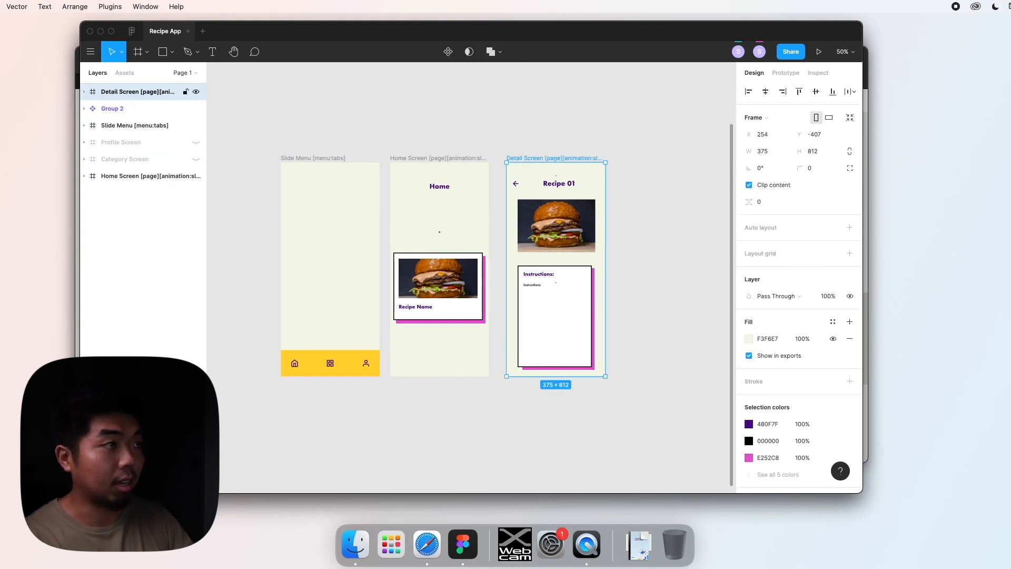
pyautogui.click(244, 115)
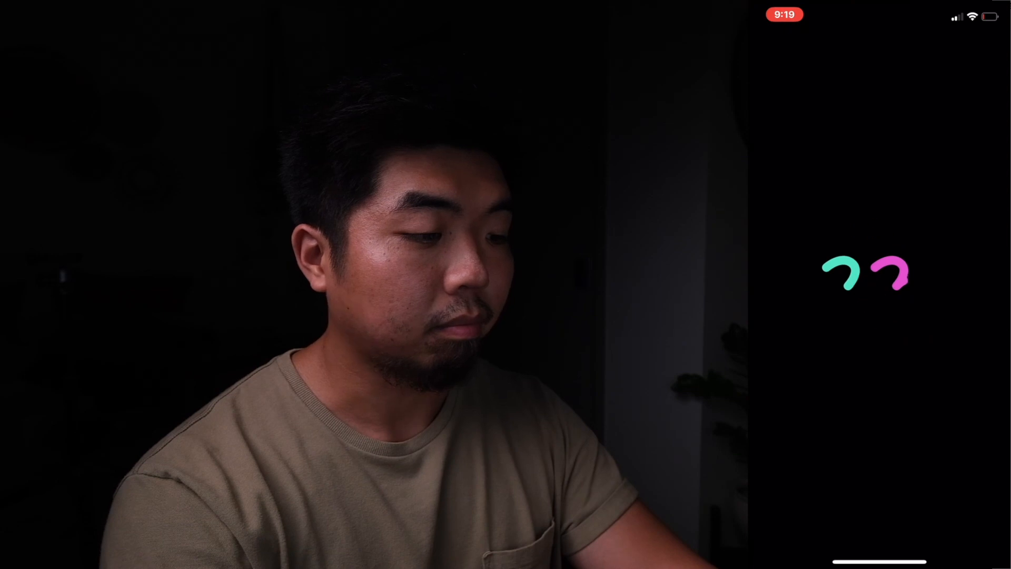
# Step: Check the page animation in the phone preview by viewing Home, opening the Peanut Butter & Jelly recipe and returning
pyautogui.scroll(-3, 878, 284)
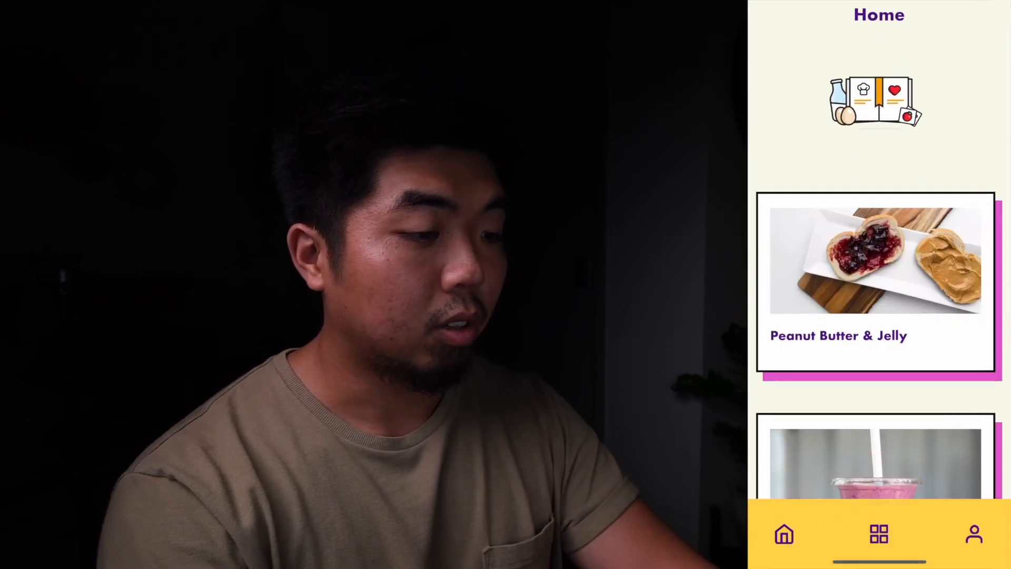
pyautogui.click(878, 282)
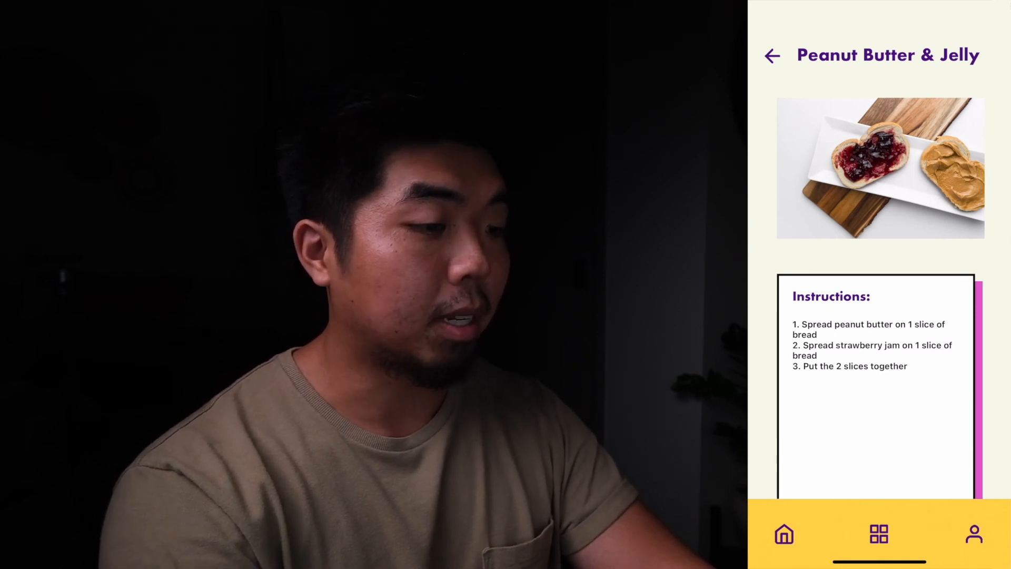
pyautogui.click(771, 56)
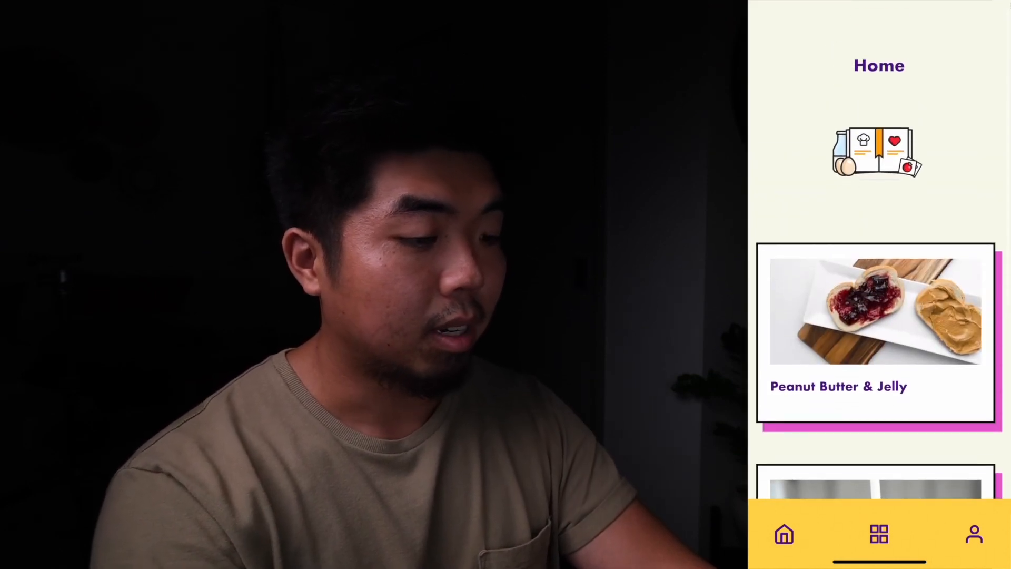
# Step: Open the Fruit Smoothie recipe in the phone preview to check its page animation, and return to the Home screen's beginning
pyautogui.scroll(-3, 878, 263)
pyautogui.scroll(-3, 878, 263)
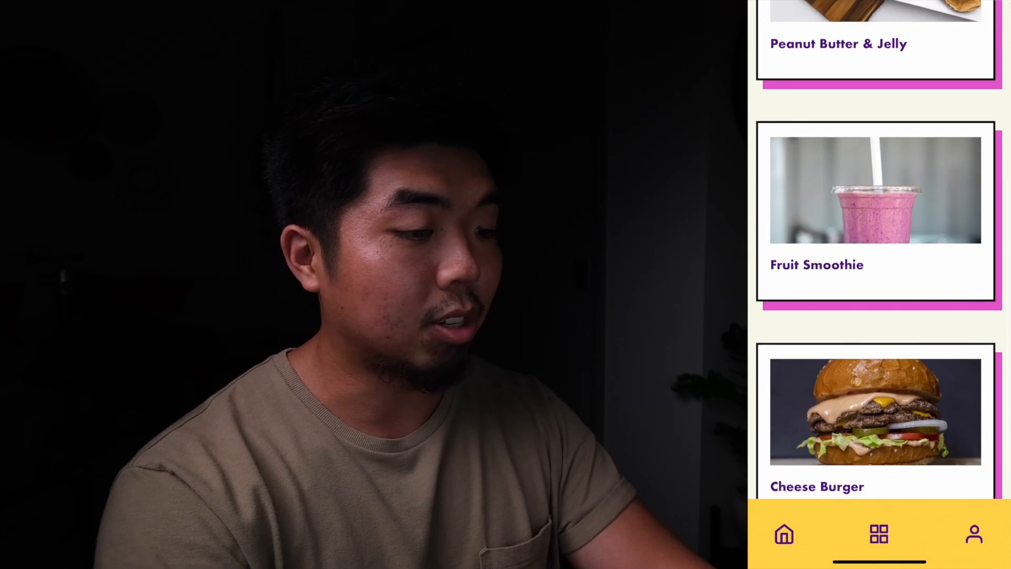
pyautogui.click(879, 279)
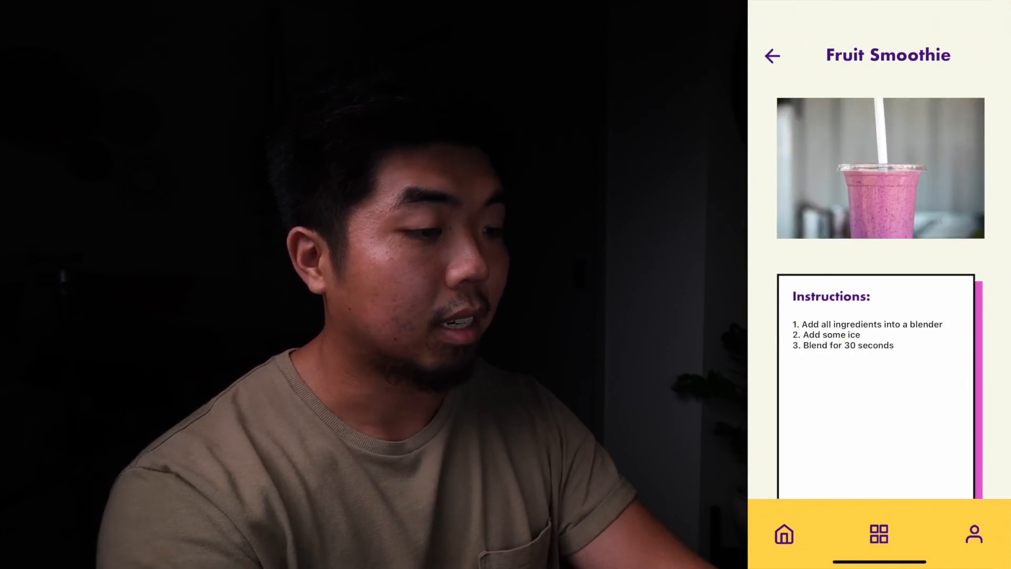
pyautogui.click(772, 56)
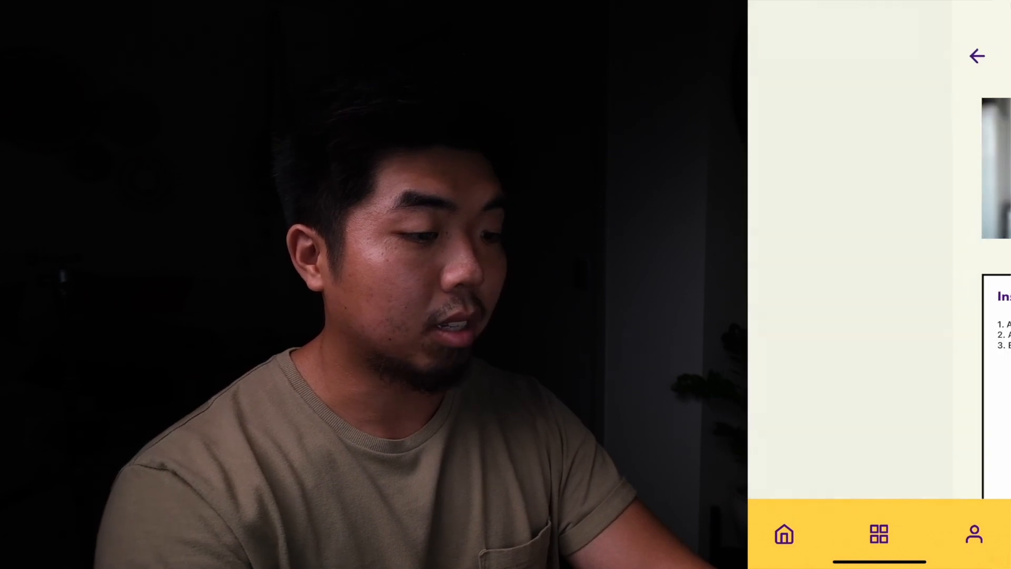
pyautogui.scroll(6, 879, 250)
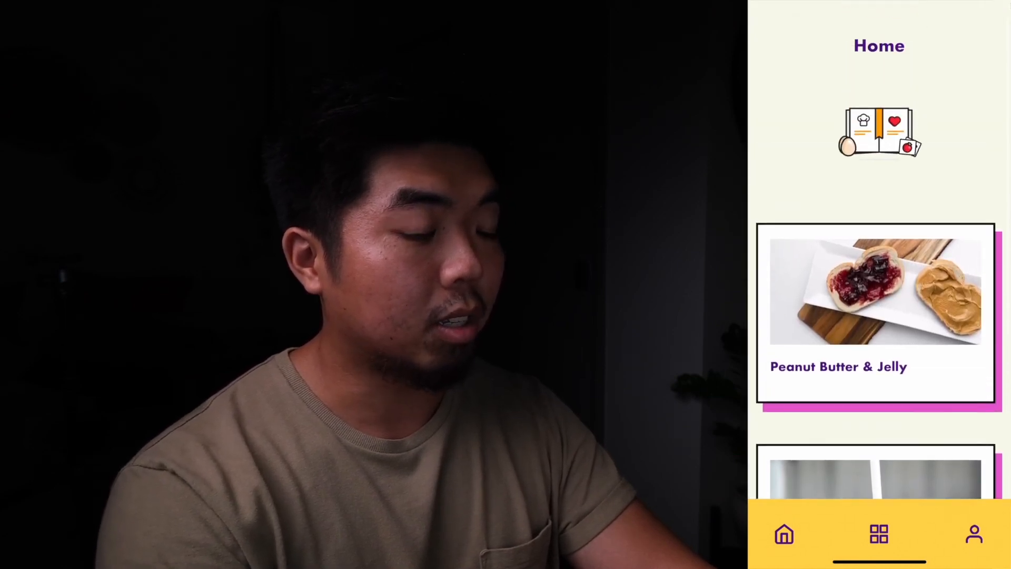